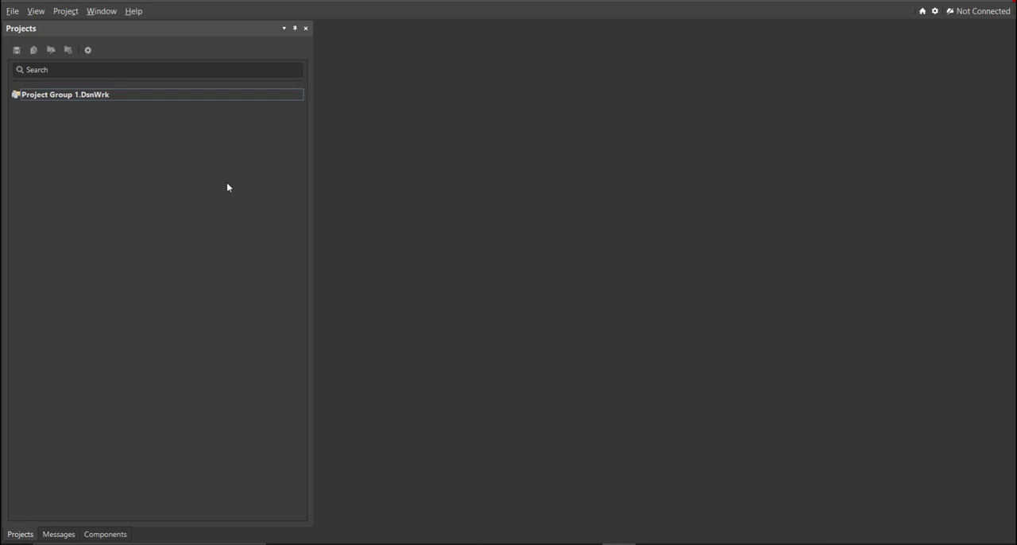
# - Create a new local, empty PCB project named USB Lamp in the existing USB Lamp desktop folder
pyautogui.click(12, 11)
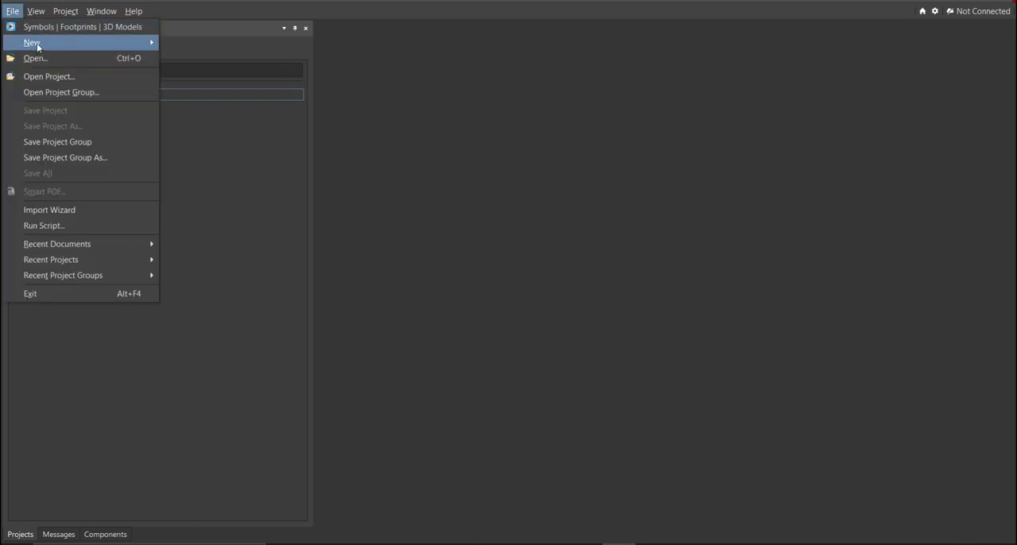
pyautogui.moveTo(35, 42)
pyautogui.click(233, 44)
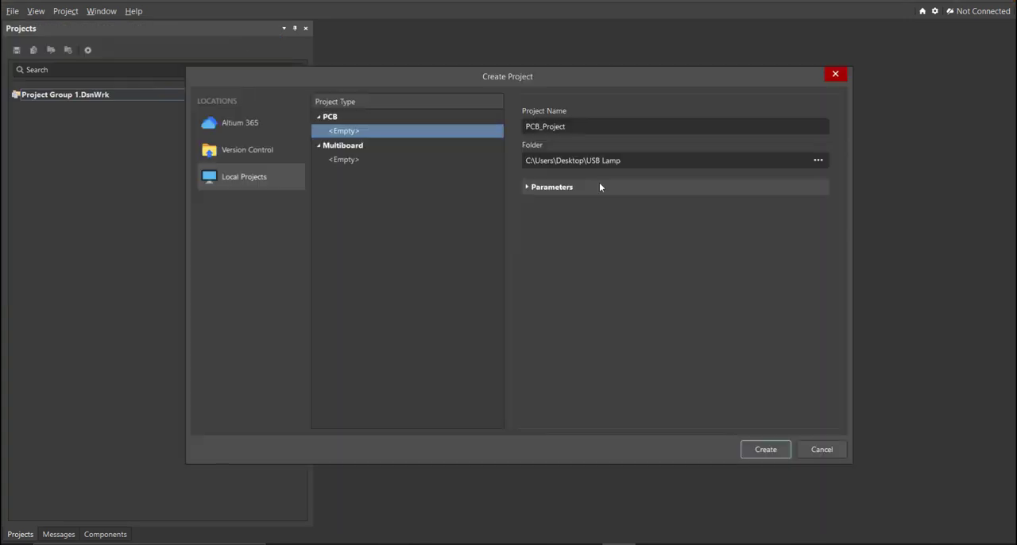
pyautogui.doubleClick(613, 131)
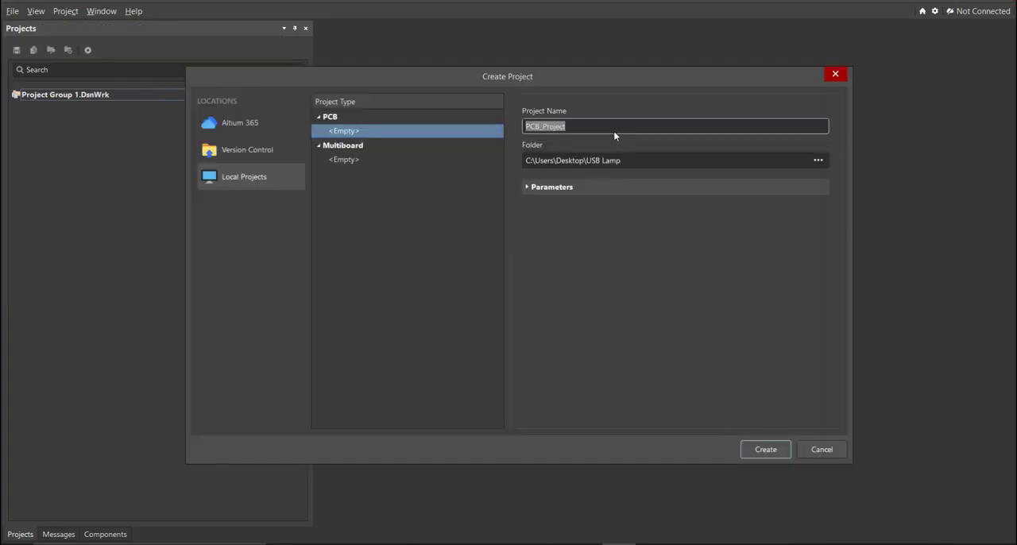
pyautogui.click(635, 160)
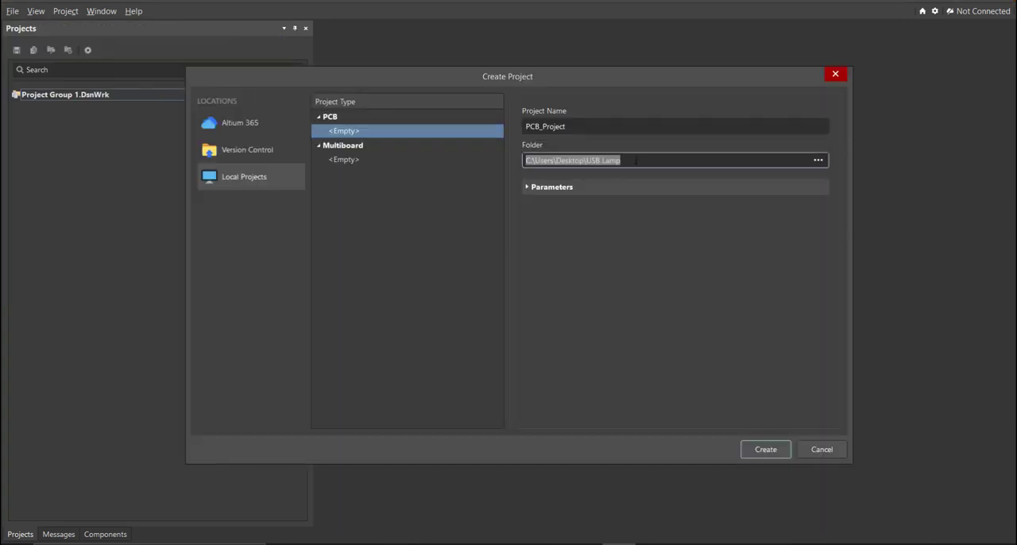
pyautogui.click(624, 127)
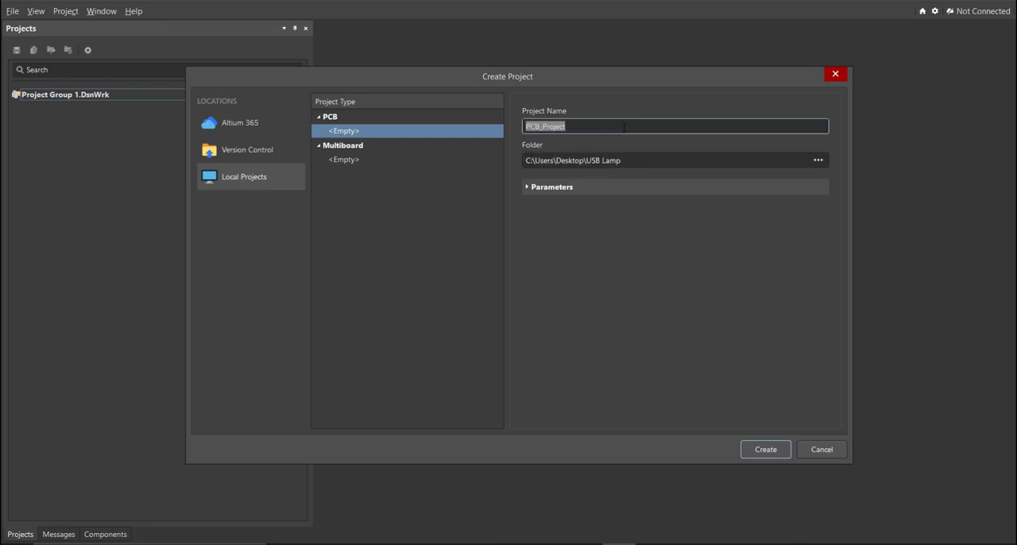
pyautogui.write('USB Lamp')
pyautogui.click(759, 445)
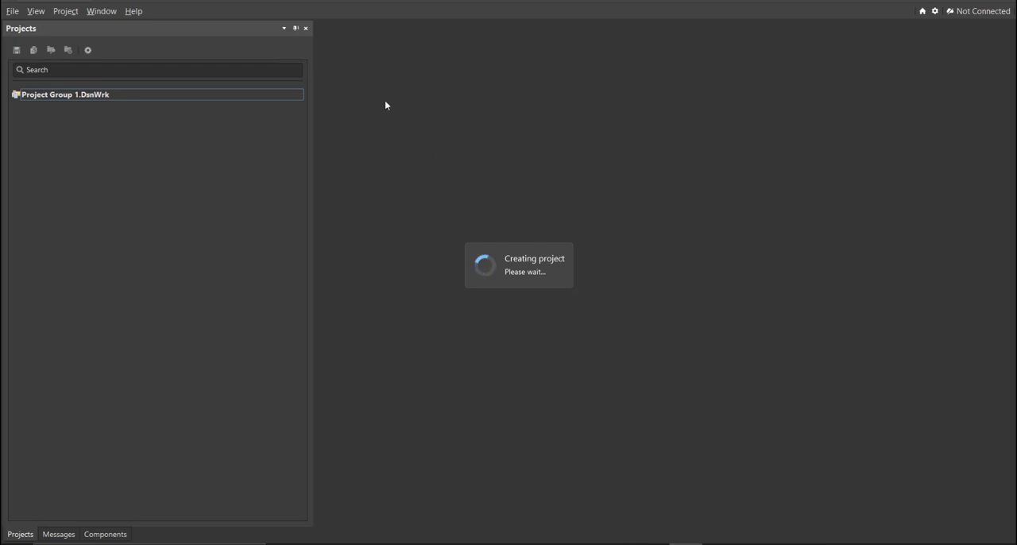
# - Add a new schematic document to the USB Lamp project
pyautogui.click(13, 11)
pyautogui.moveTo(36, 42)
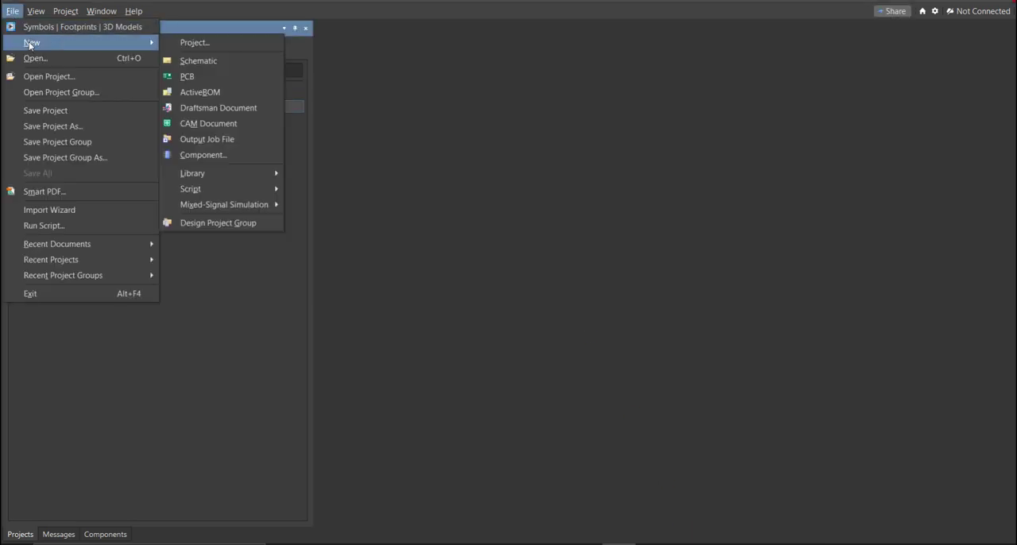
pyautogui.click(244, 59)
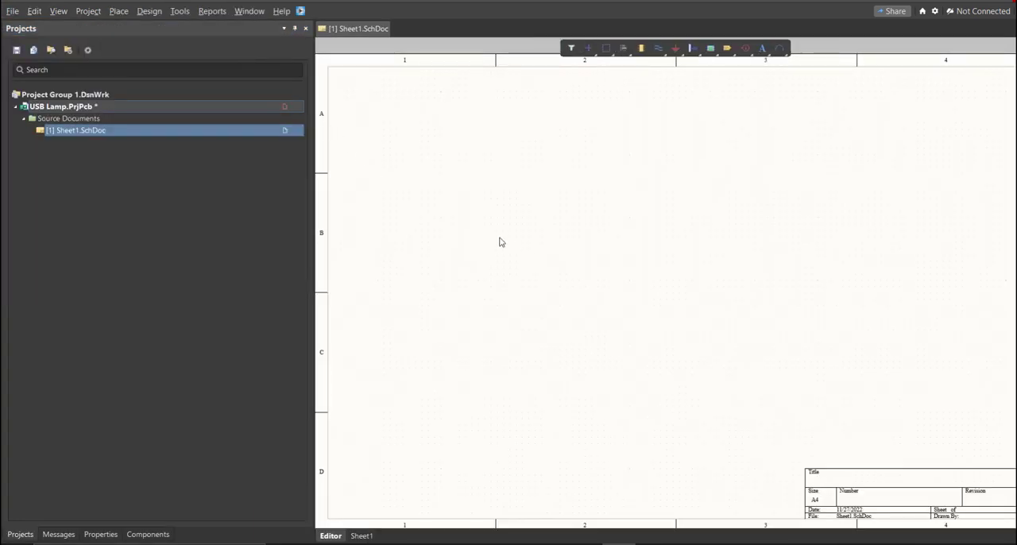
pyautogui.keyDown('ctrl'); pyautogui.scroll(-2, 547, 286); pyautogui.keyUp('ctrl')
pyautogui.moveTo(587, 313); pyautogui.dragTo(517, 275, button='right')
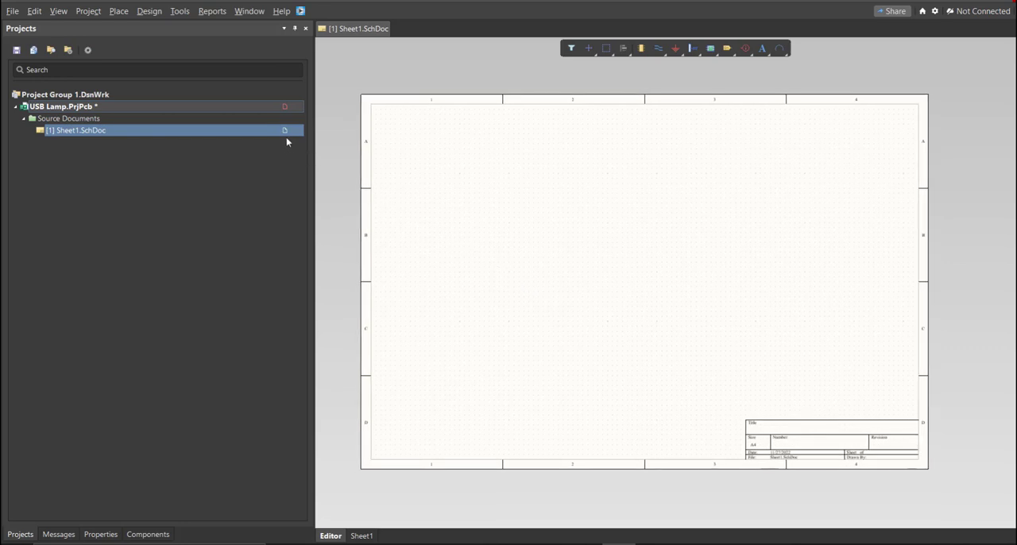
# - Save the new schematic sheet in the project folder under the file name USB Lamp
pyautogui.rightClick(232, 132)
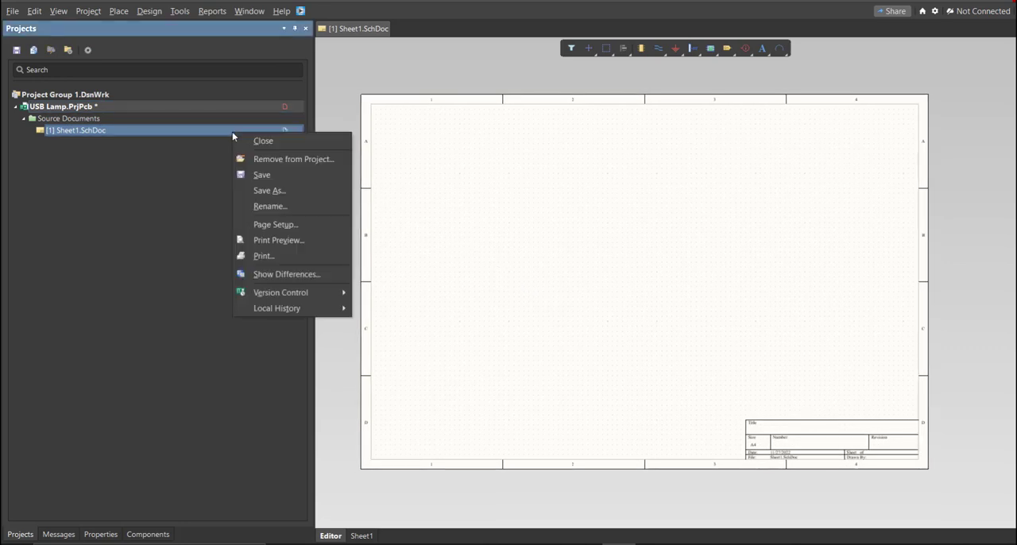
pyautogui.click(291, 174)
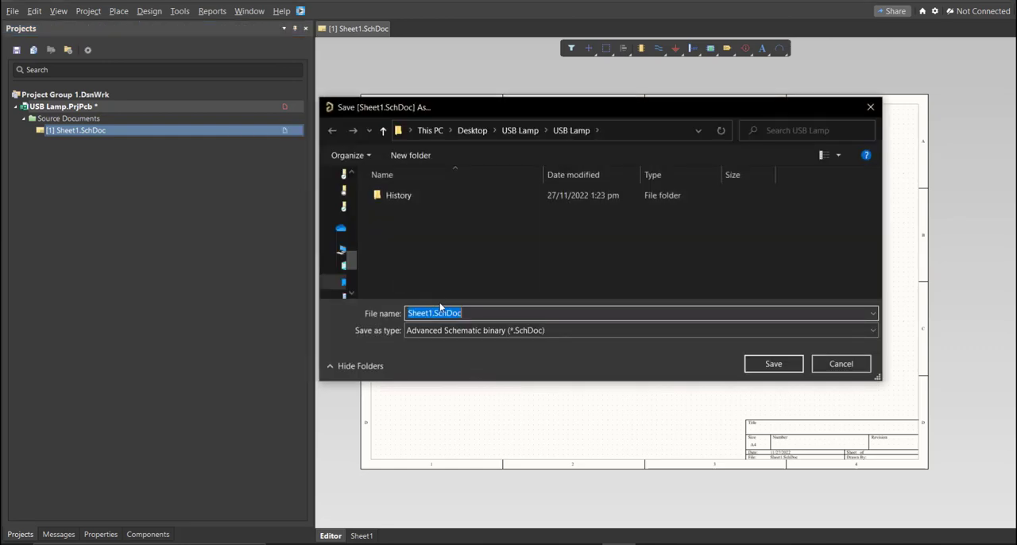
pyautogui.write('USB Lamp')
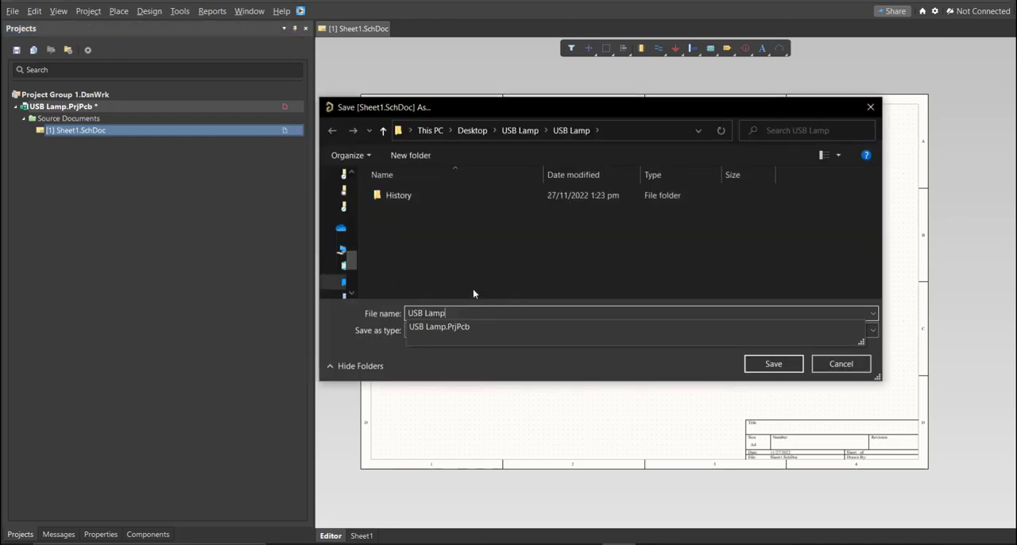
pyautogui.click(747, 363)
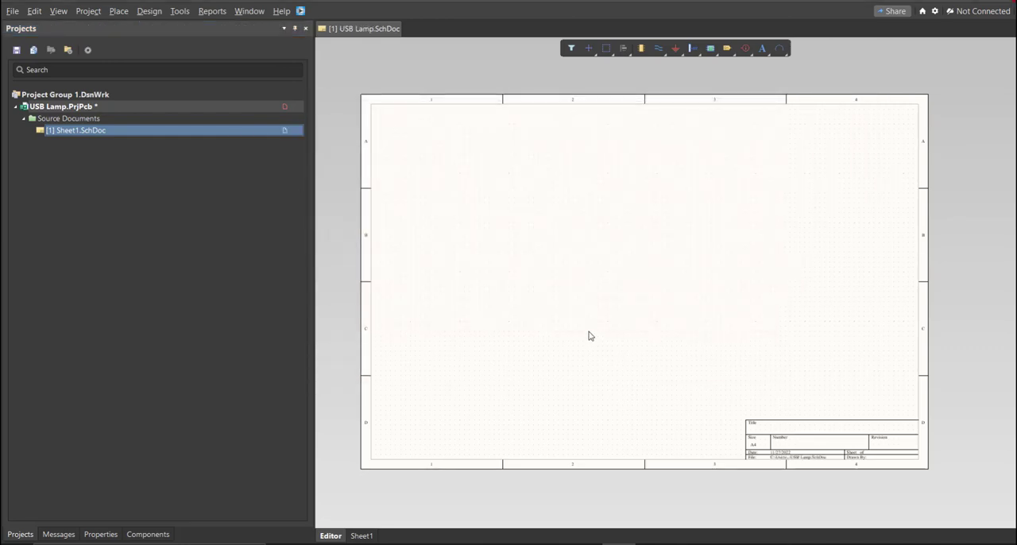
# - Add a new schematic library to the USB Lamp project
pyautogui.click(12, 11)
pyautogui.moveTo(32, 42)
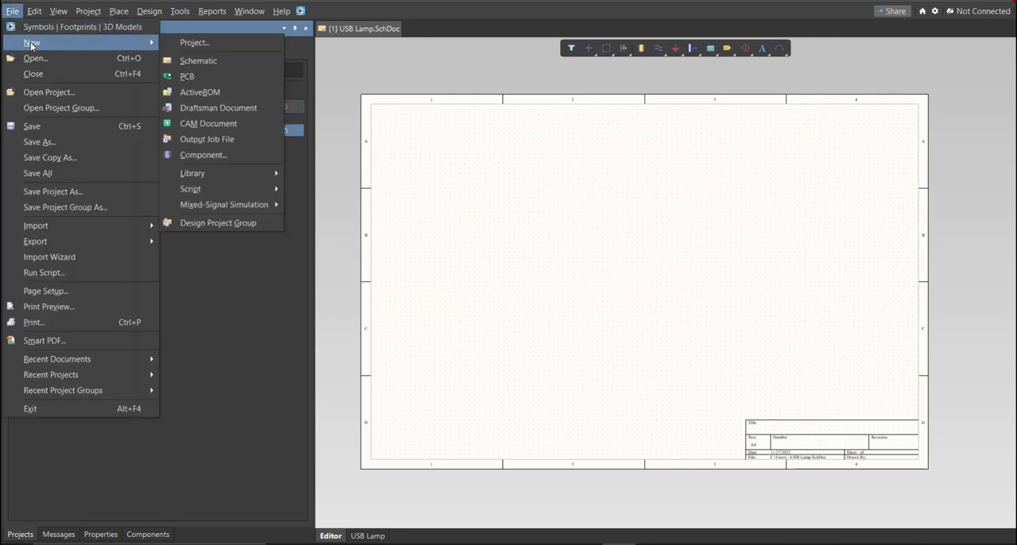
pyautogui.moveTo(190, 173)
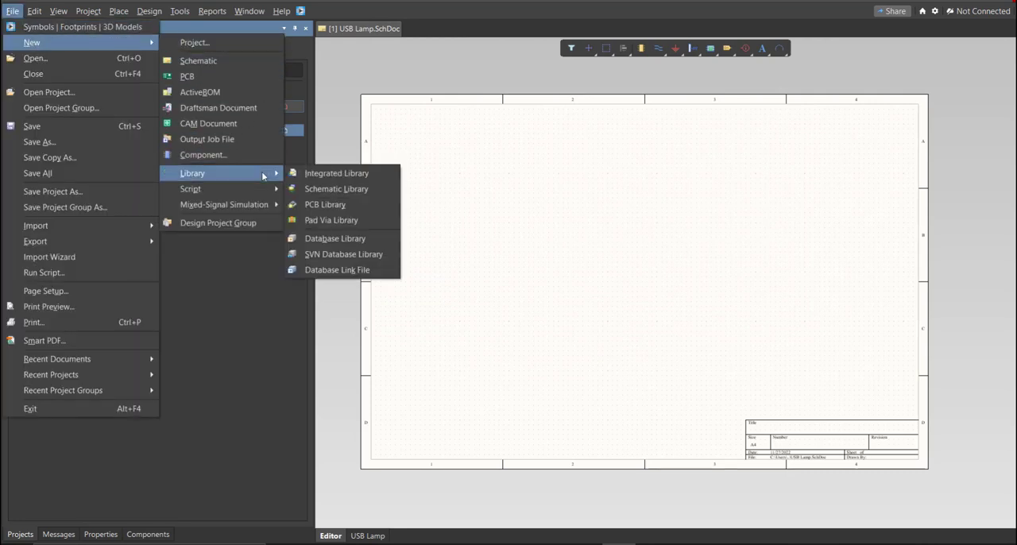
pyautogui.click(391, 189)
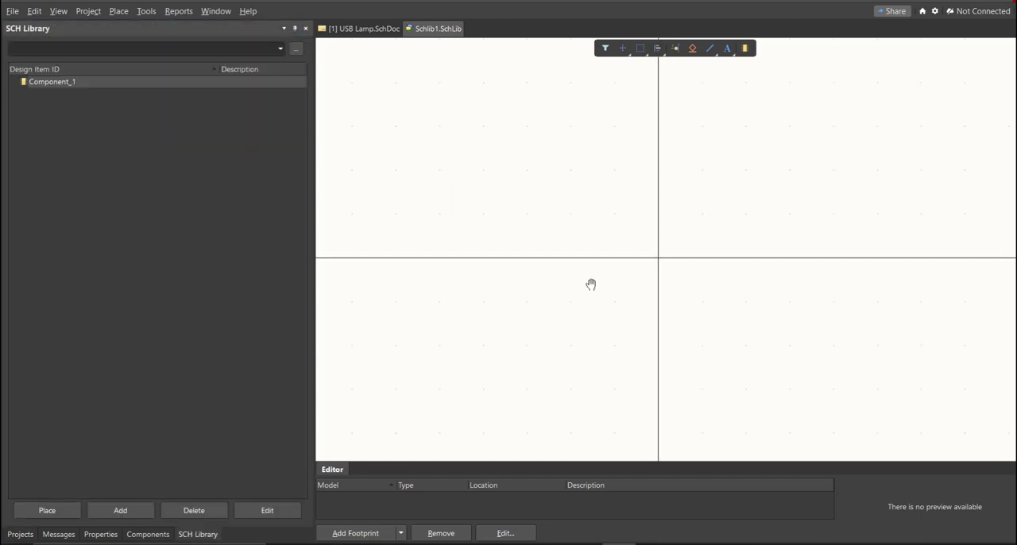
# - Save the new schematic library in the project folder under the file name USB Lamp
pyautogui.hotkey('ctrl', 's')
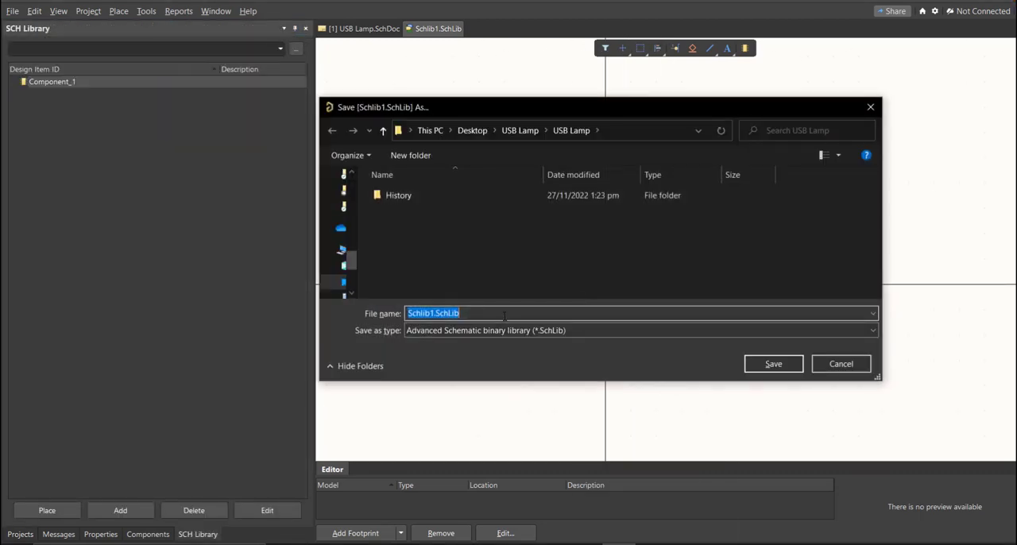
pyautogui.write('USB Lamp')
pyautogui.click(499, 280)
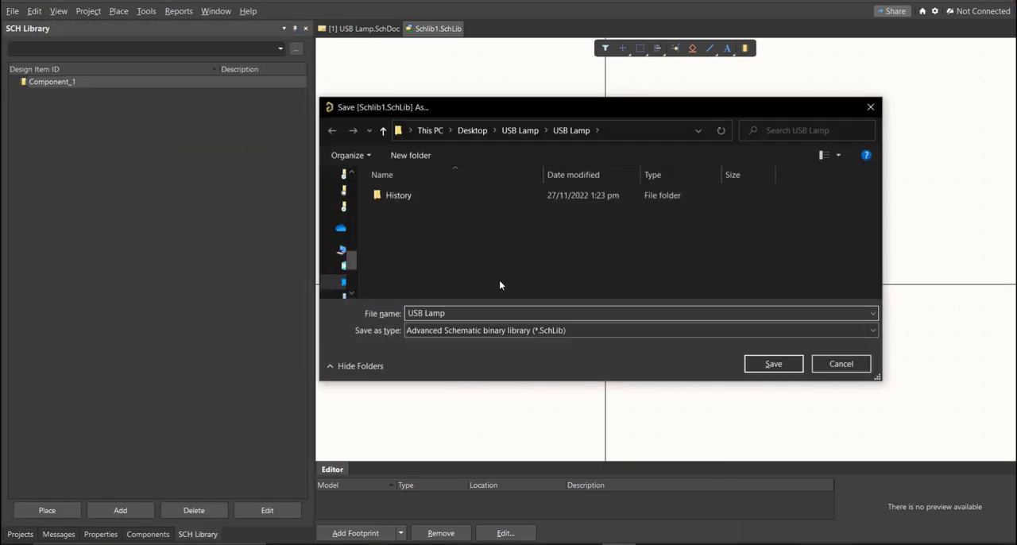
pyautogui.click(793, 367)
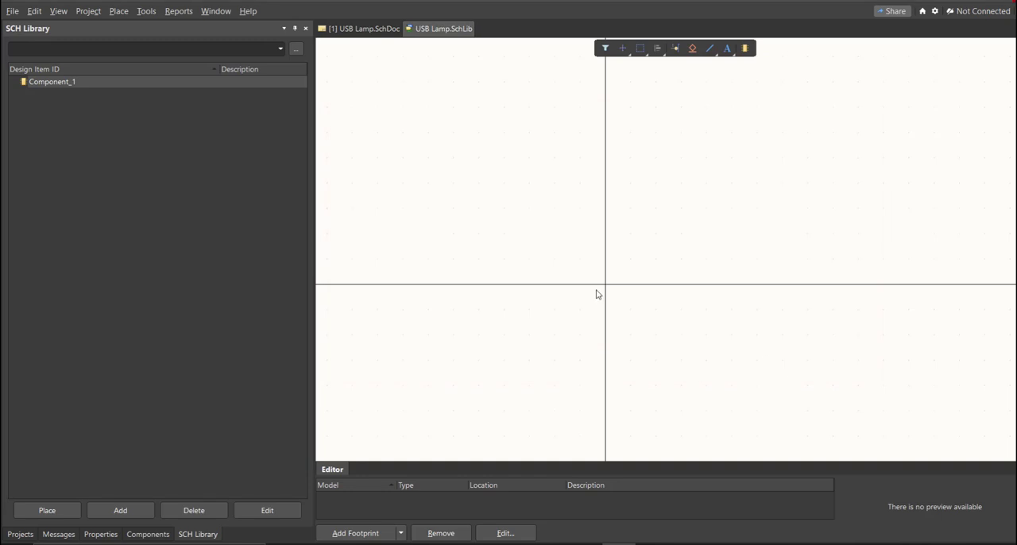
# - Save the USB Lamp project with its added schematic and schematic library
pyautogui.click(19, 534)
pyautogui.rightClick(212, 108)
pyautogui.click(252, 165)
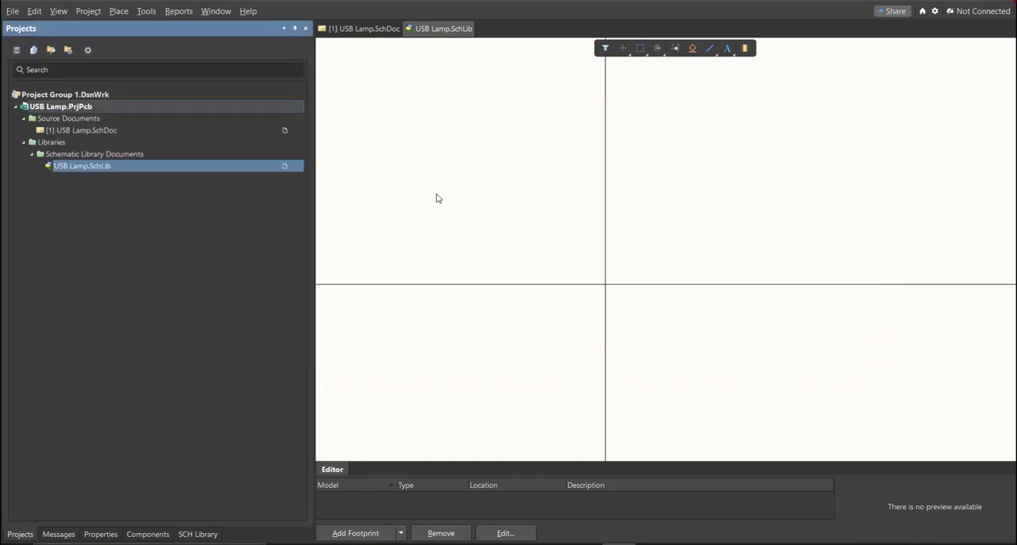
# - Add a new PCB library to the USB Lamp project
pyautogui.moveTo(585, 281); pyautogui.dragTo(551, 228, button='right')
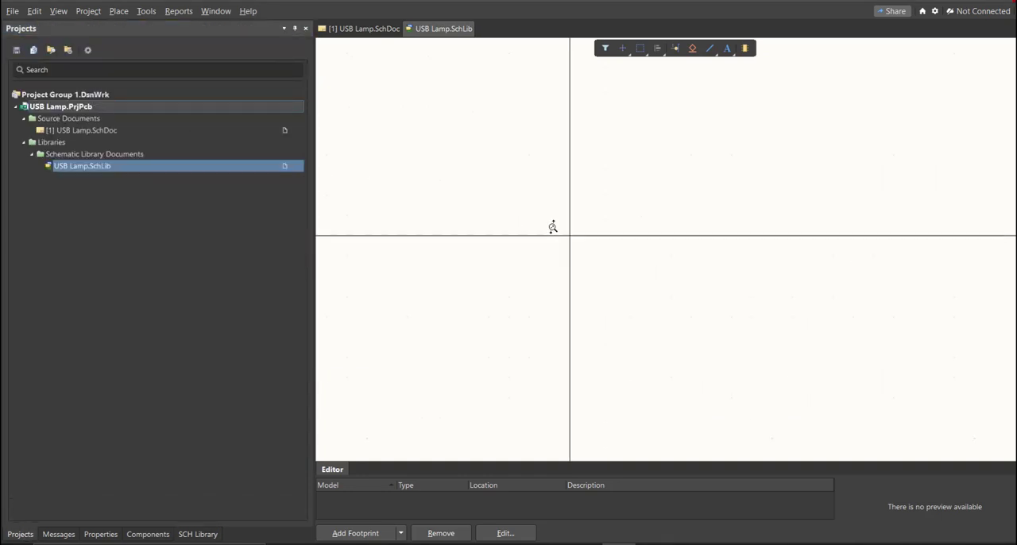
pyautogui.click(13, 11)
pyautogui.moveTo(32, 42)
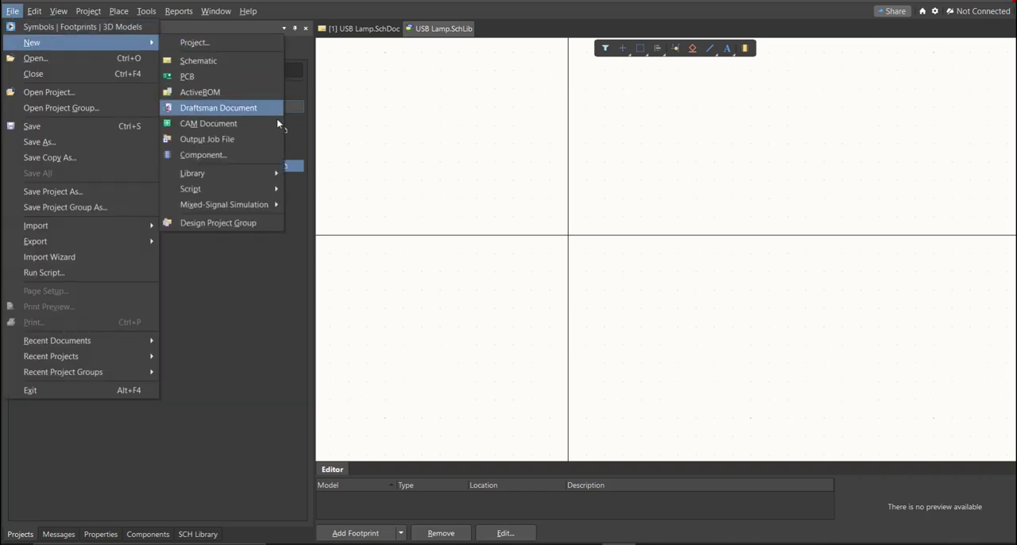
pyautogui.moveTo(270, 176)
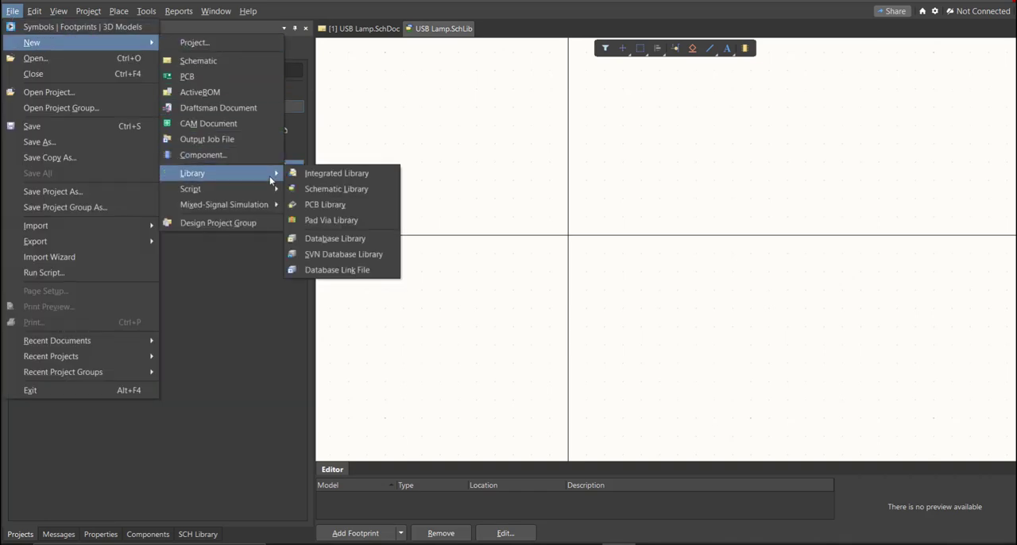
pyautogui.click(360, 203)
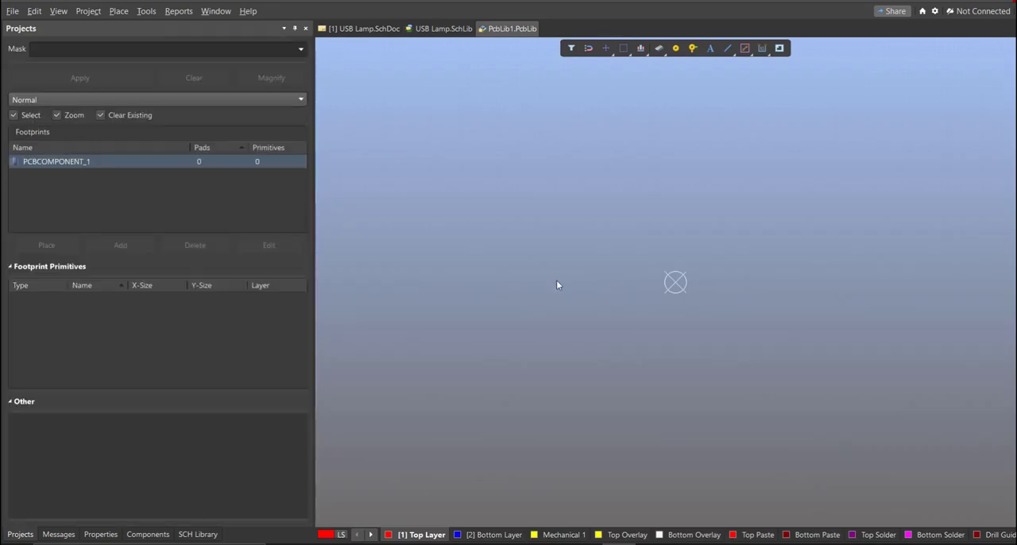
# - Save the new PCB library under the file name USB Lamp, and save the USB Lamp project
pyautogui.hotkey('ctrl', 's')
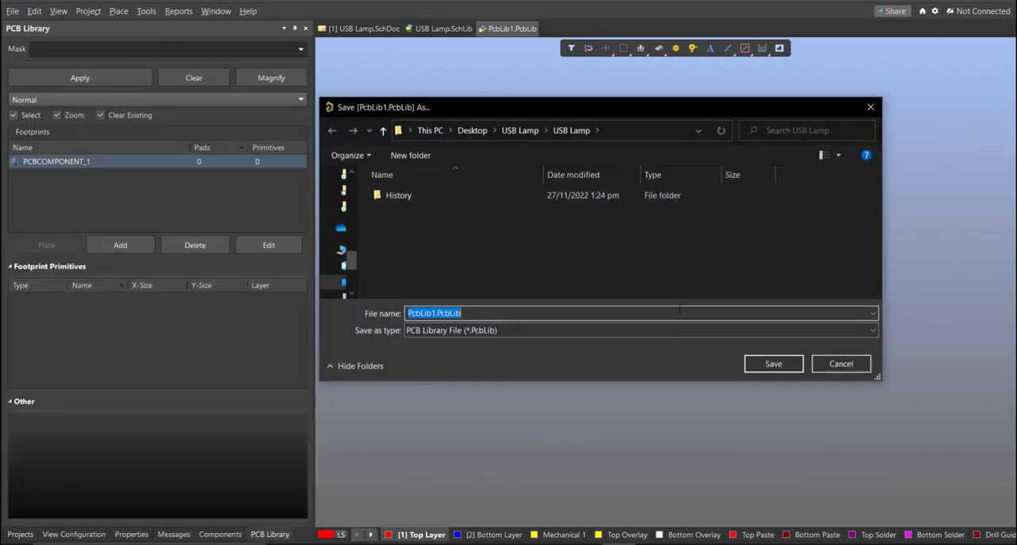
pyautogui.click(476, 315)
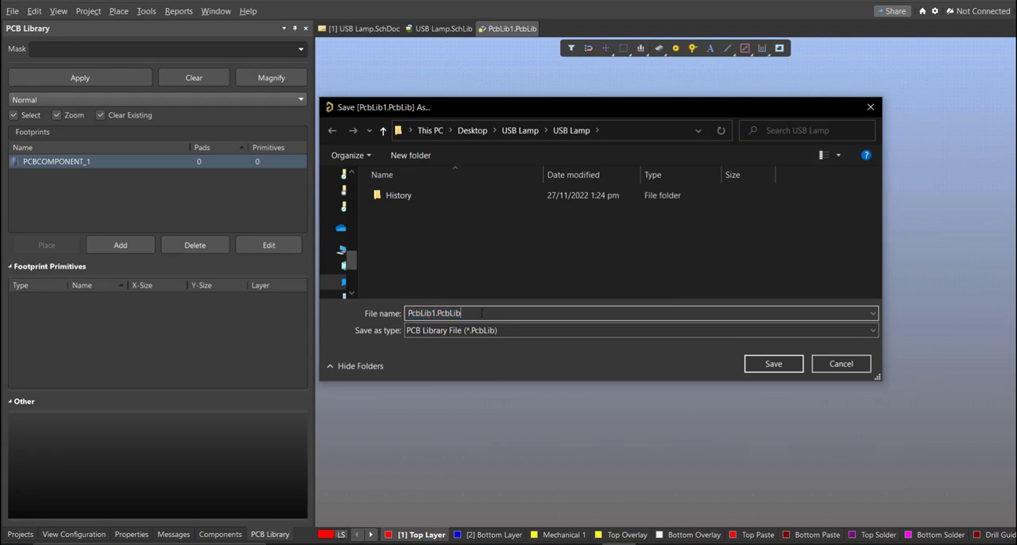
pyautogui.doubleClick(482, 313)
pyautogui.write('USB Lamp')
pyautogui.click(473, 267)
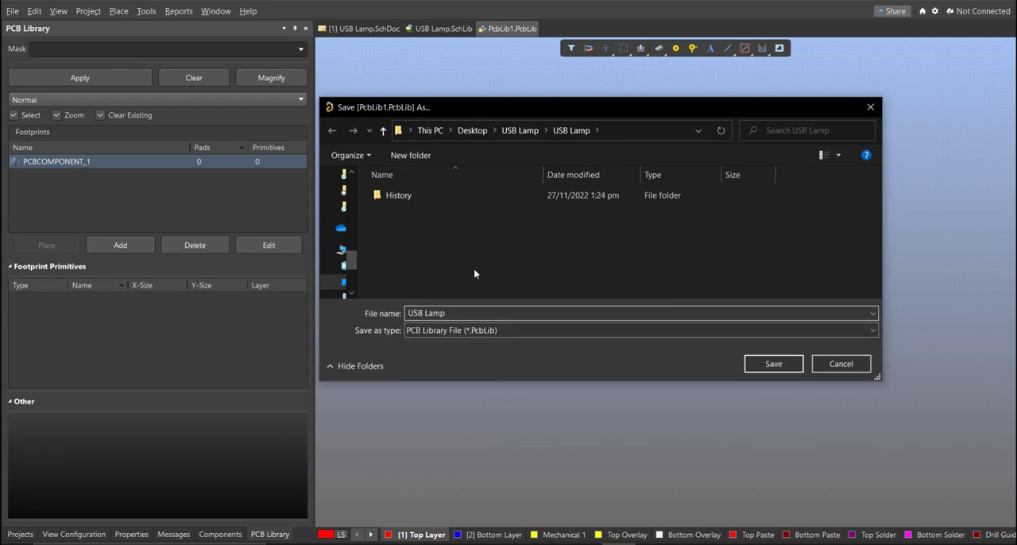
pyautogui.click(763, 364)
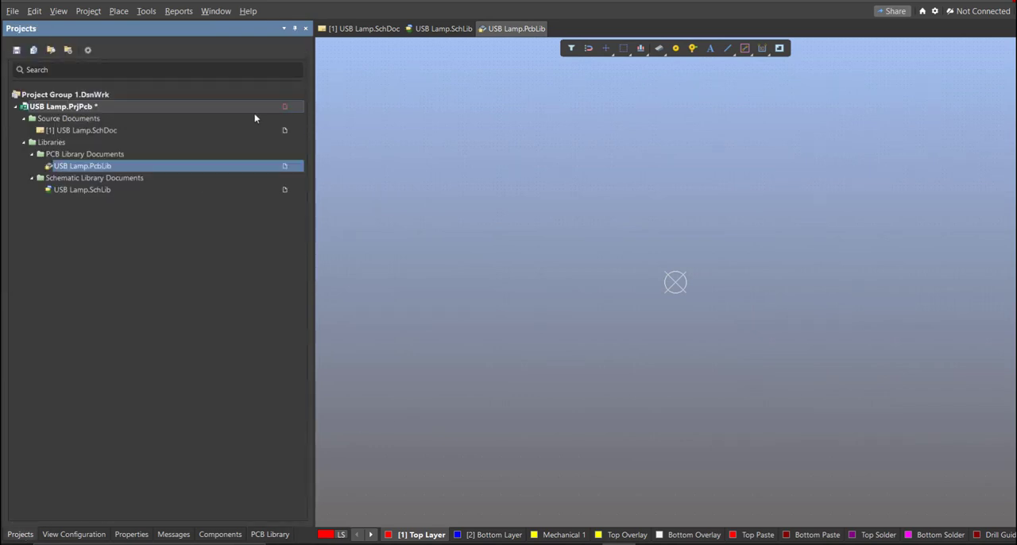
pyautogui.rightClick(258, 108)
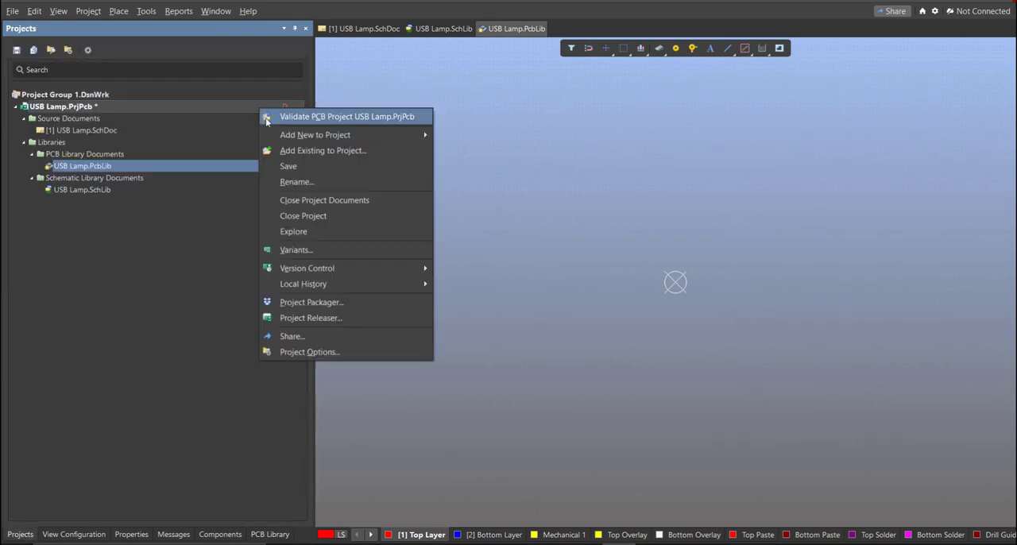
pyautogui.click(289, 166)
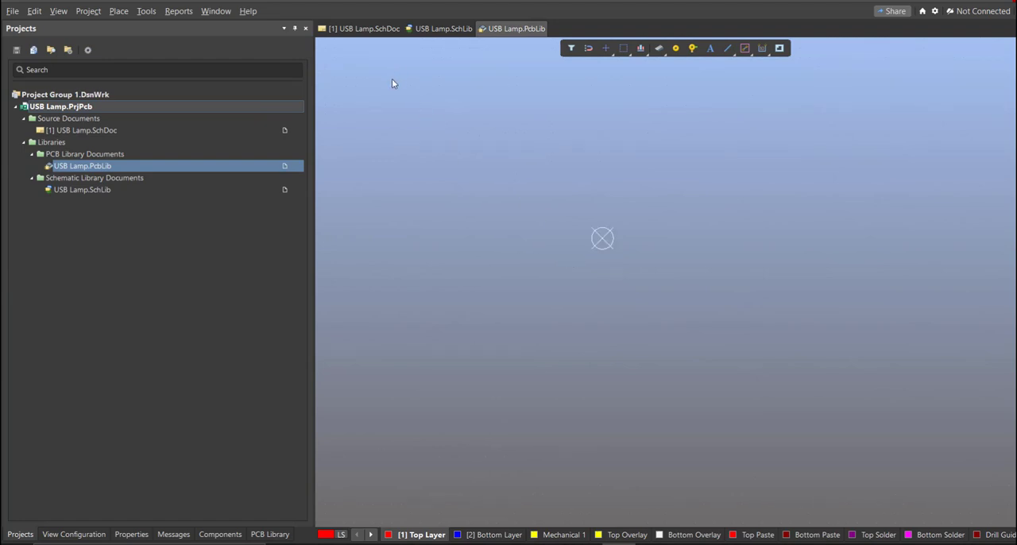
# - Return to the USB Lamp schematic and bring up the Altium Library Loader ready for a part search
pyautogui.click(371, 29)
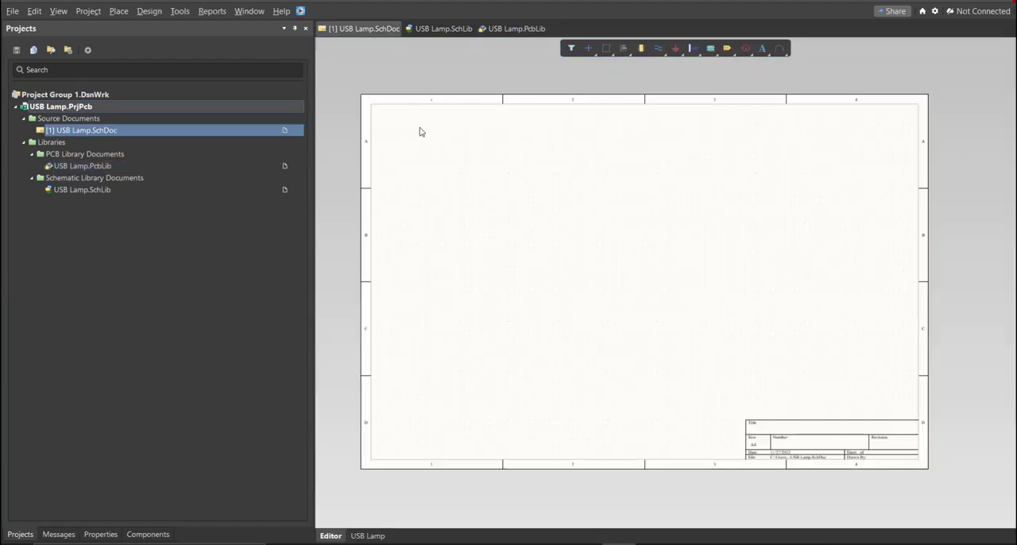
pyautogui.moveTo(584, 277); pyautogui.dragTo(558, 255, button='middle')
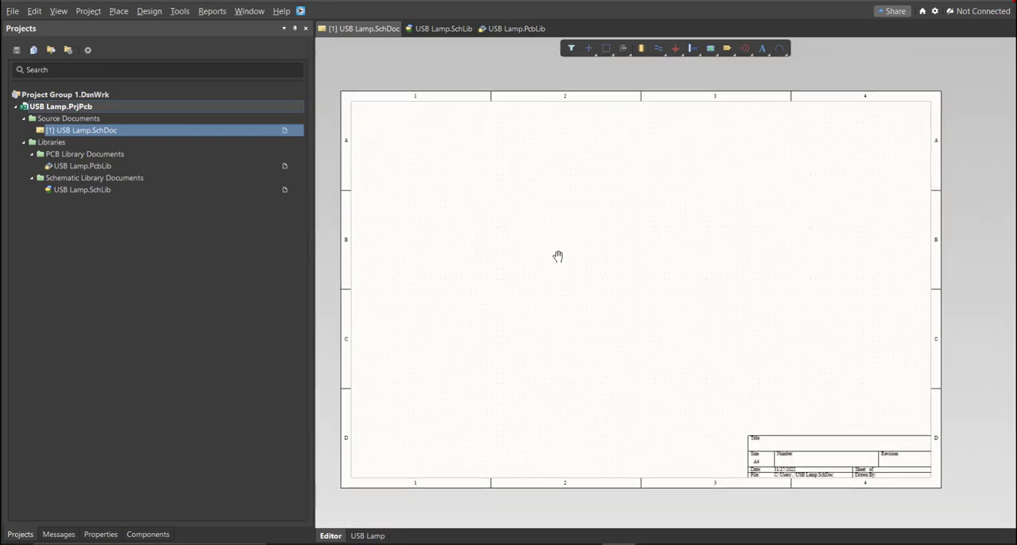
pyautogui.moveTo(558, 256); pyautogui.dragTo(572, 223, button='right')
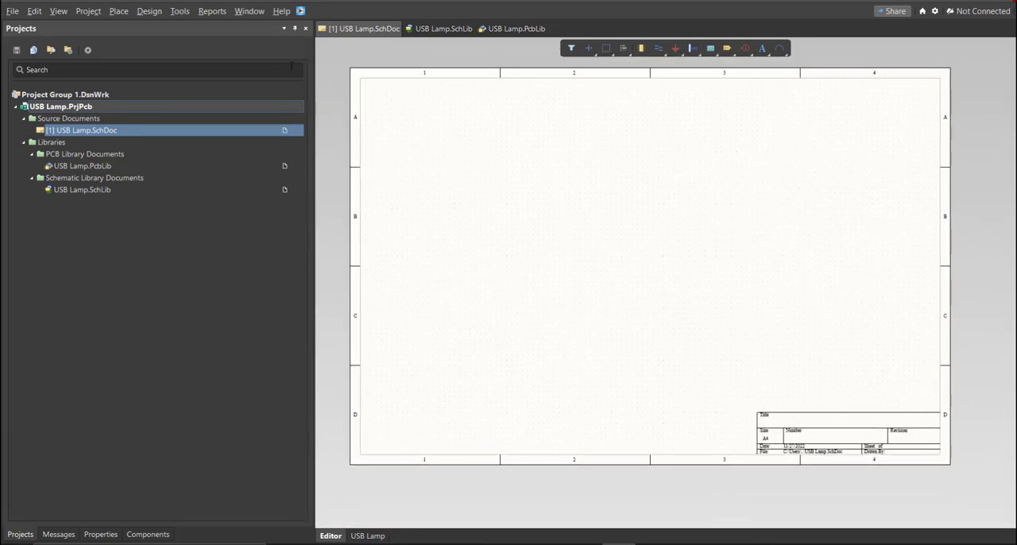
pyautogui.moveTo(135, 12); pyautogui.dragTo(474, 96)
pyautogui.click(481, 132)
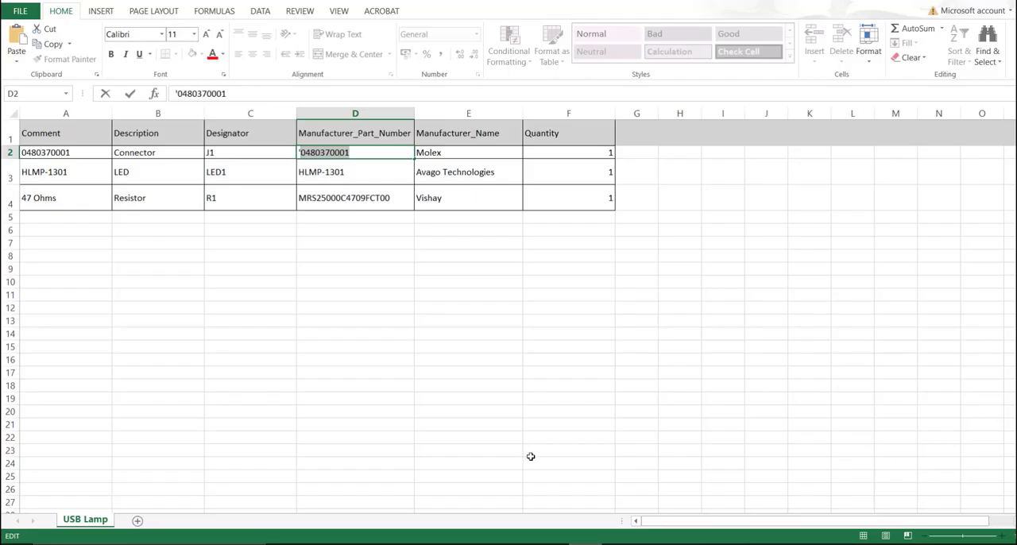
pyautogui.click(412, 321)
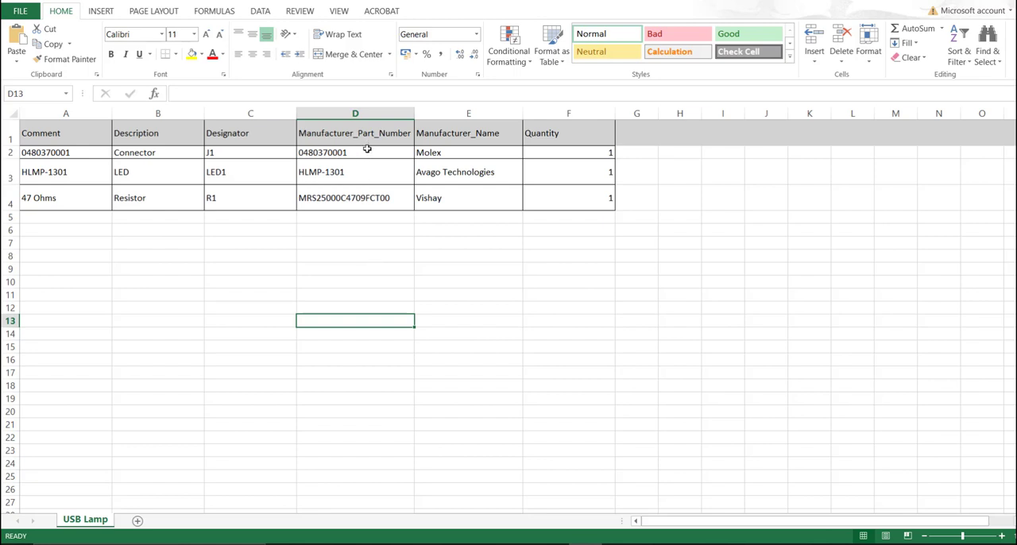
pyautogui.moveTo(366, 151); pyautogui.dragTo(367, 200)
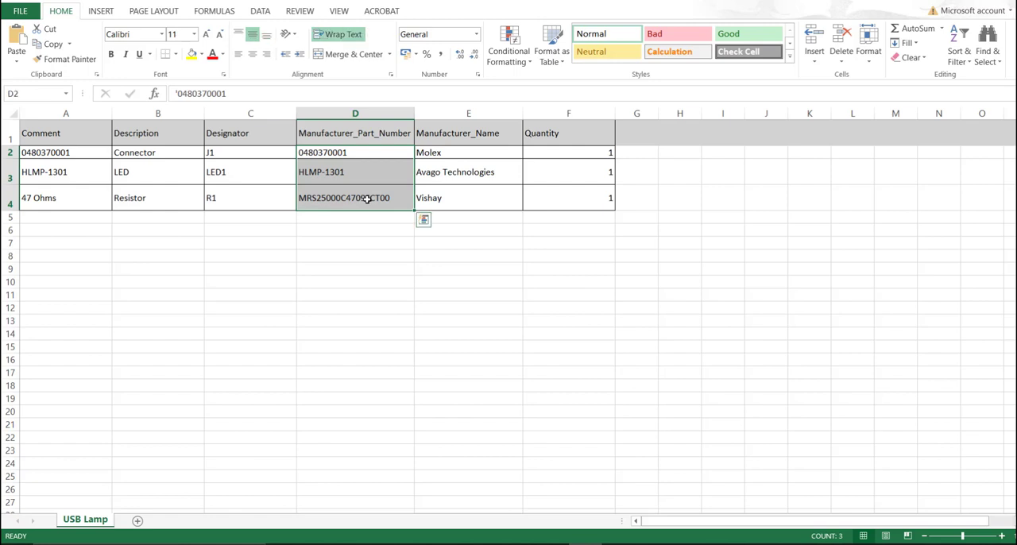
pyautogui.click(370, 168)
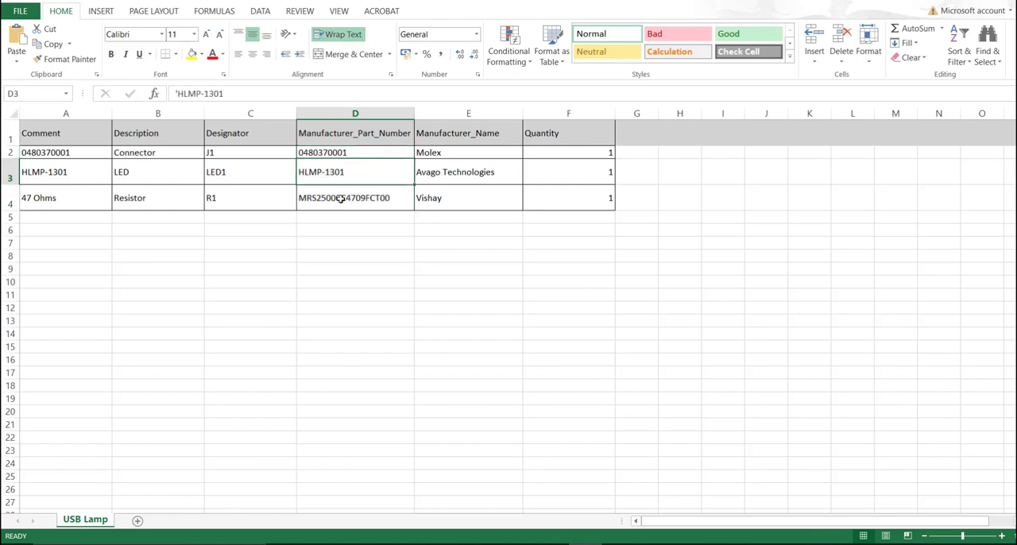
pyautogui.doubleClick(355, 153)
pyautogui.moveTo(355, 153); pyautogui.dragTo(311, 169)
pyautogui.hotkey('ctrl', 'c')
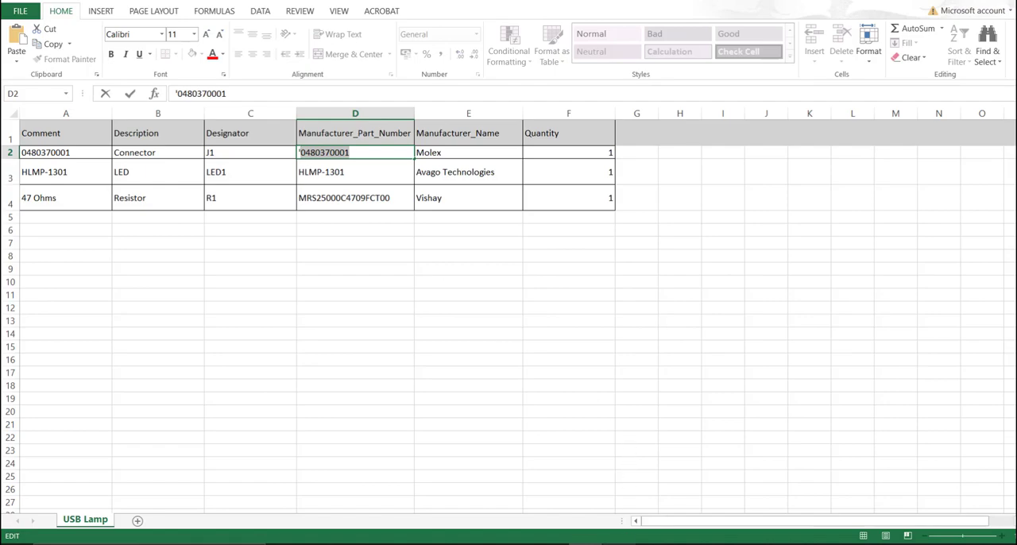
pyautogui.click(619, 544)
pyautogui.moveTo(555, 319); pyautogui.dragTo(540, 315, button='right')
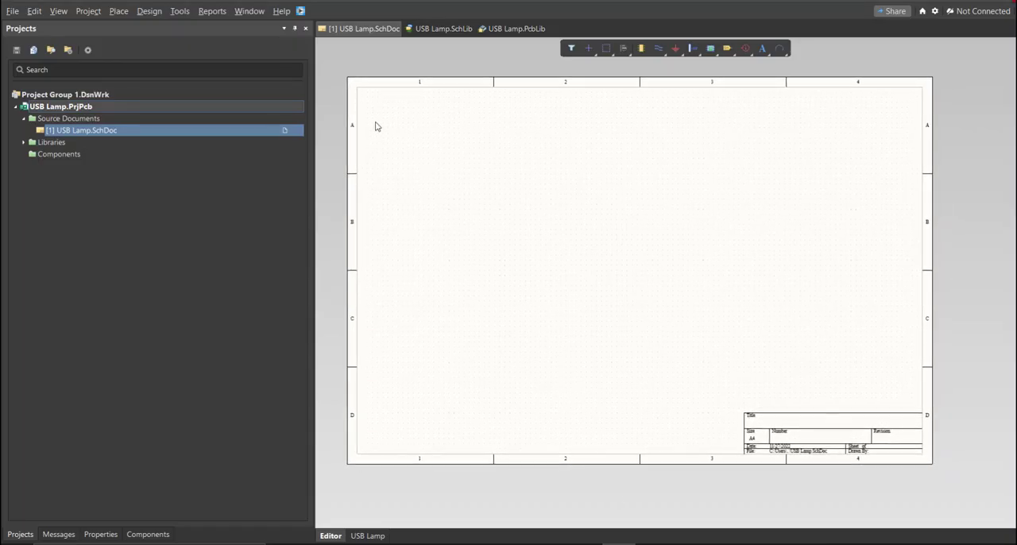
pyautogui.click(300, 10)
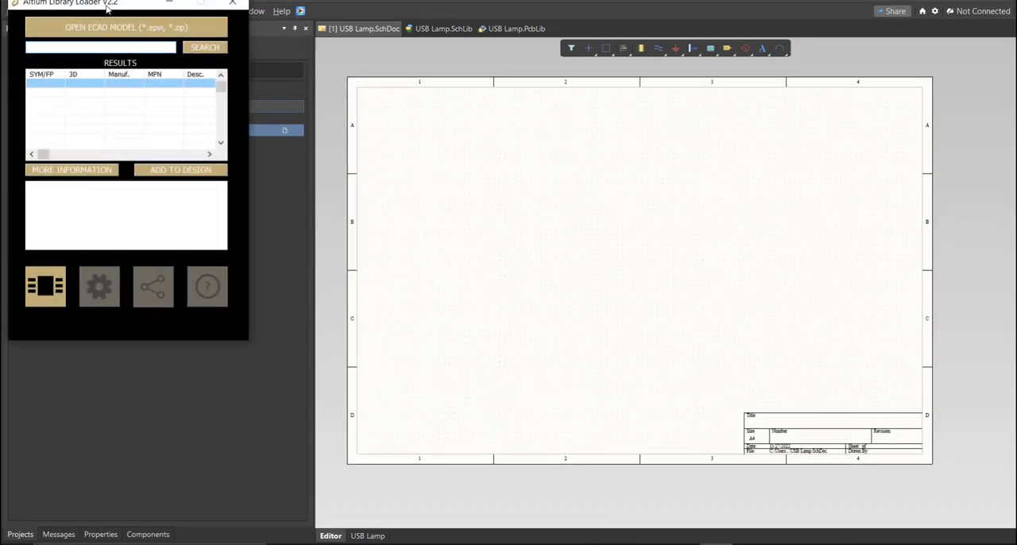
pyautogui.moveTo(109, 8); pyautogui.dragTo(455, 113)
pyautogui.hotkey('ctrl', 'v')
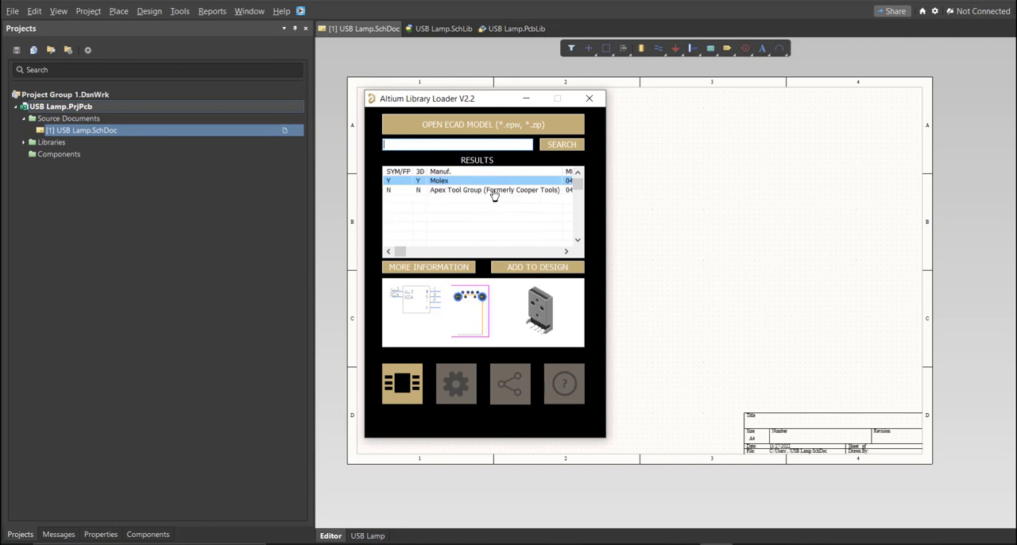
pyautogui.click(514, 270)
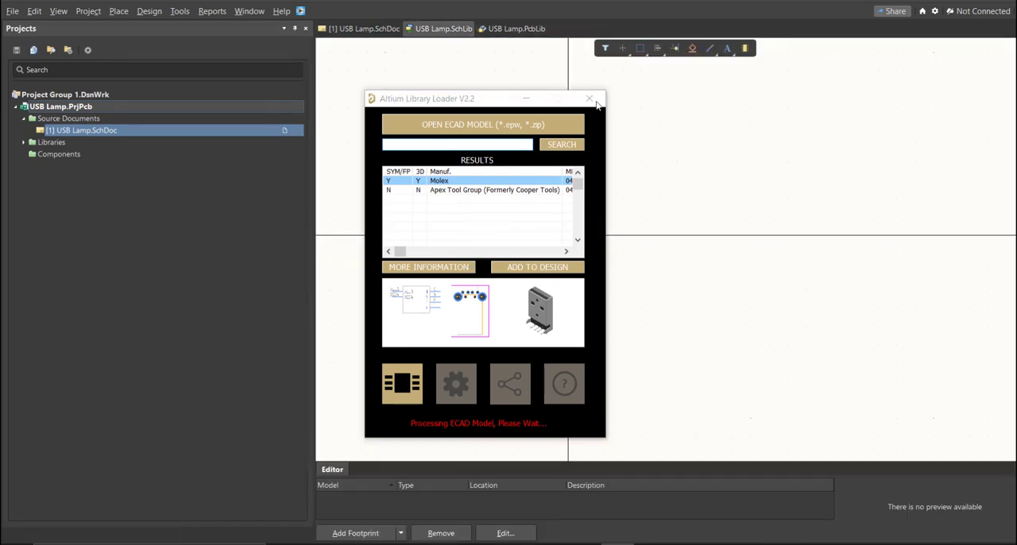
pyautogui.click(597, 104)
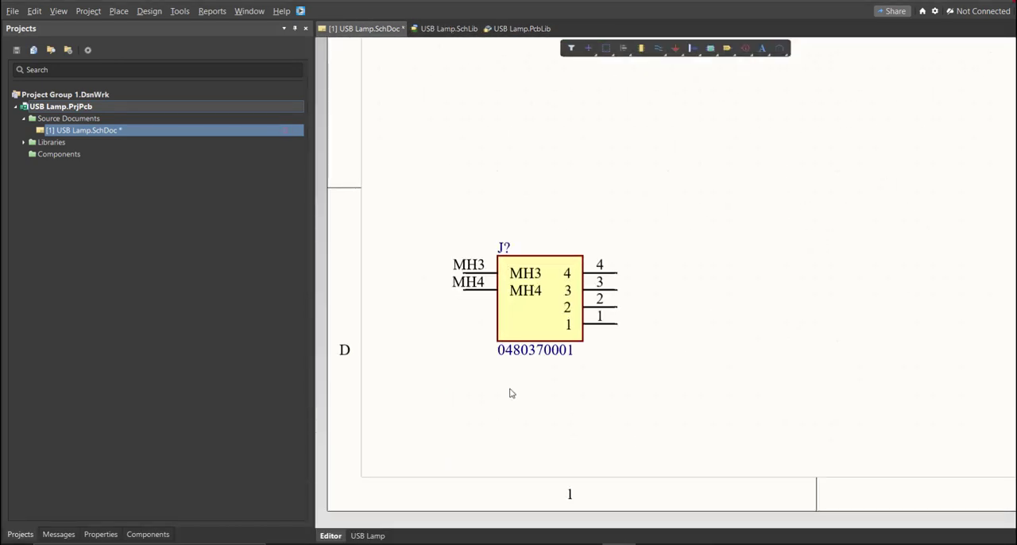
pyautogui.moveTo(484, 310); pyautogui.dragTo(638, 264)
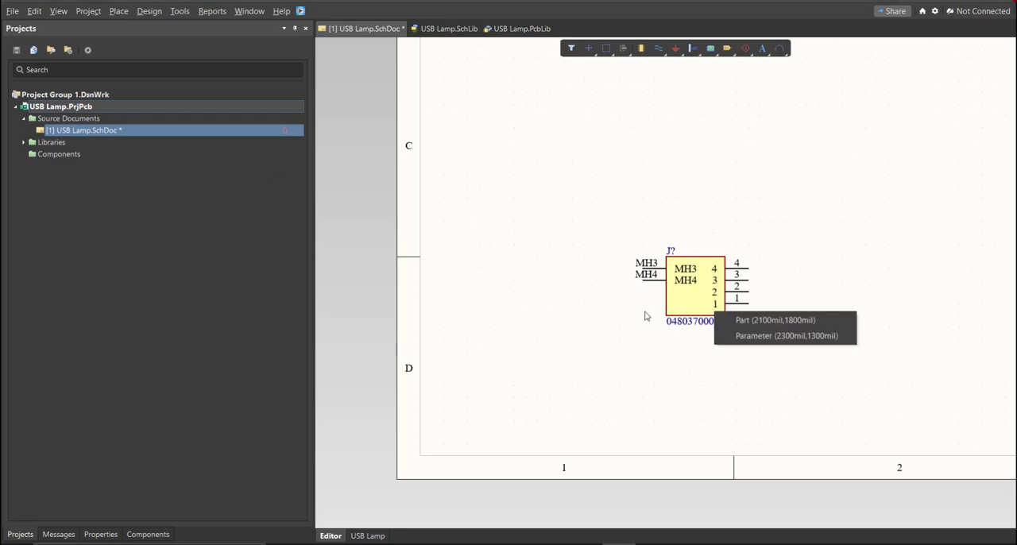
# - Delete the empty Component_1 from the USB Lamp schematic library
pyautogui.click(447, 29)
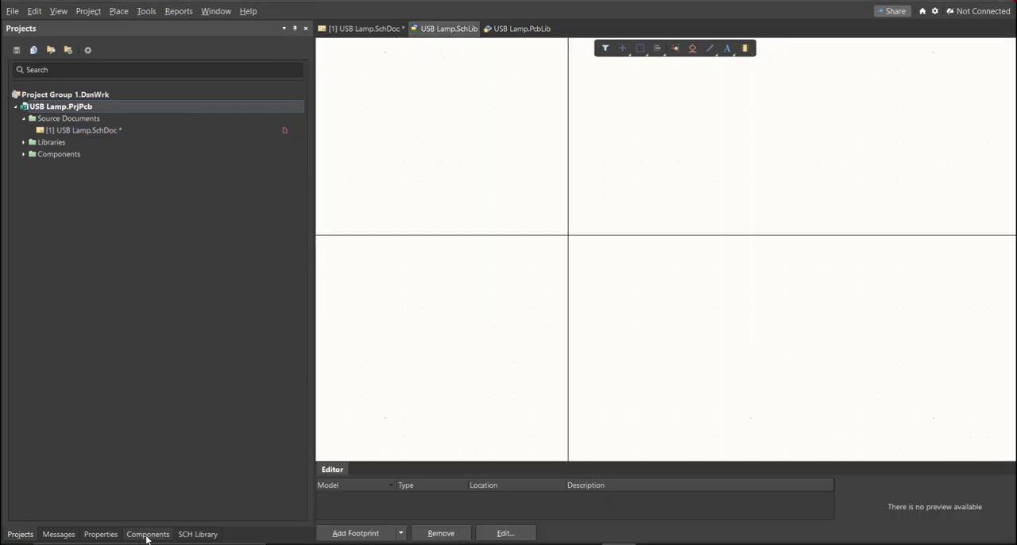
pyautogui.click(197, 533)
pyautogui.click(81, 83)
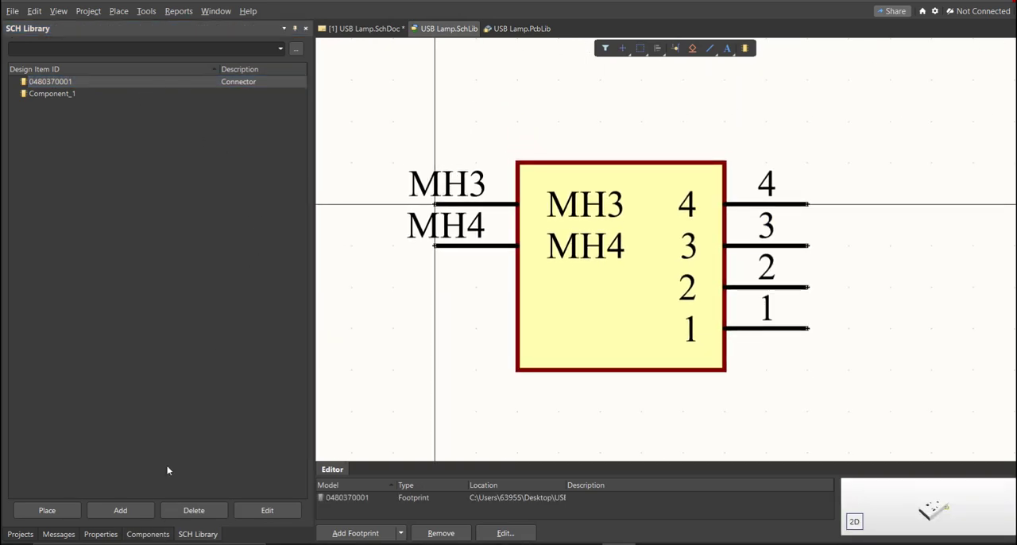
pyautogui.click(67, 96)
pyautogui.press('Delete')
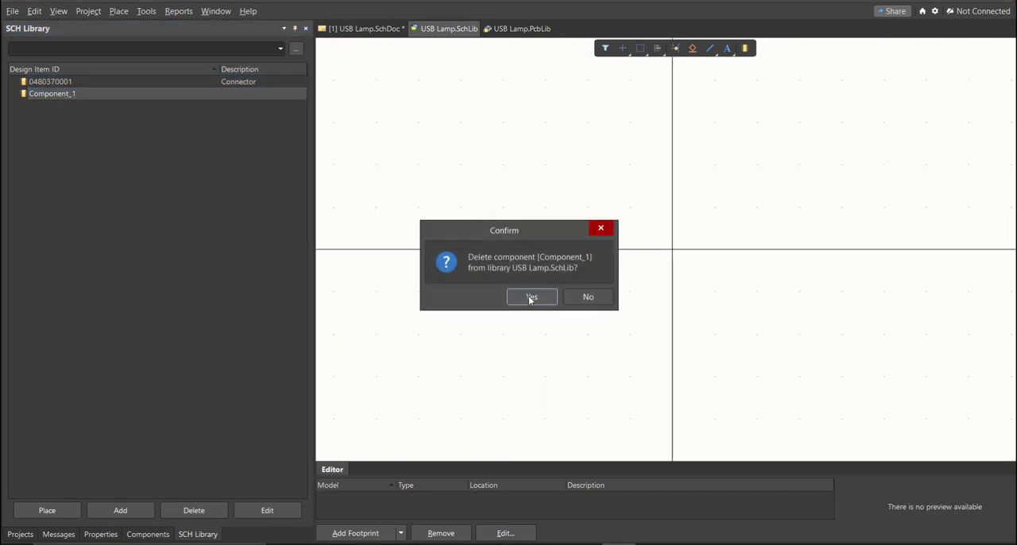
pyautogui.click(531, 295)
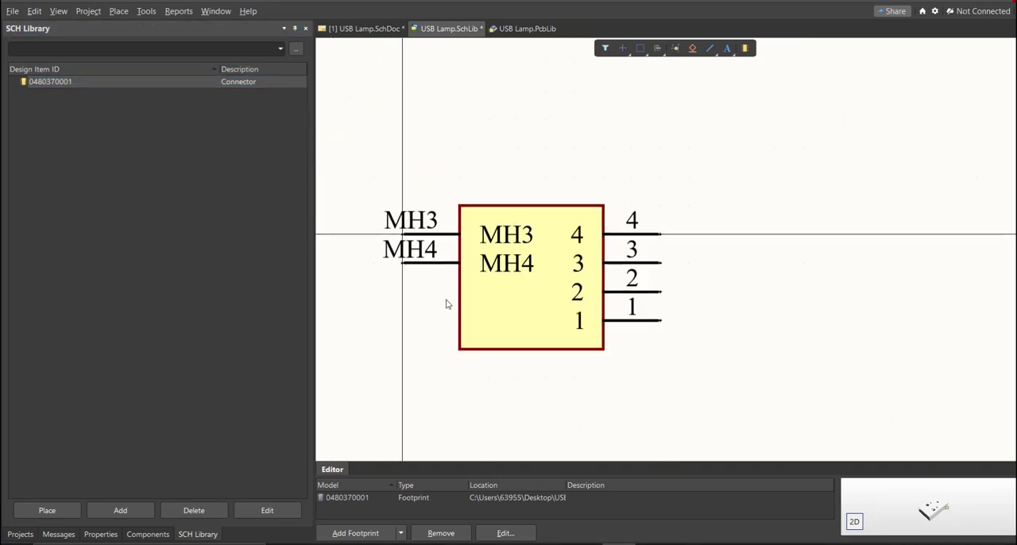
pyautogui.moveTo(566, 486); pyautogui.dragTo(502, 485)
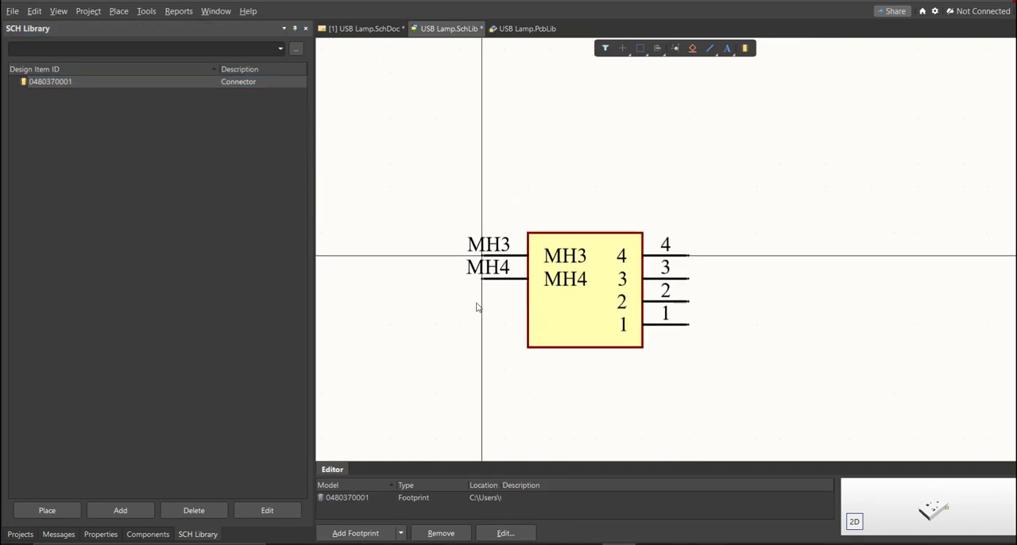
pyautogui.click(105, 533)
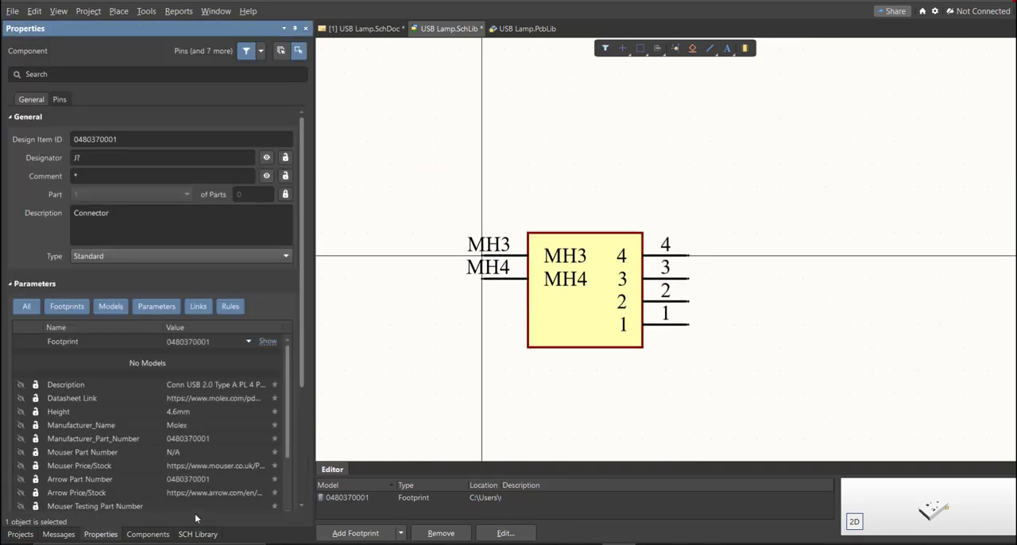
pyautogui.click(106, 176)
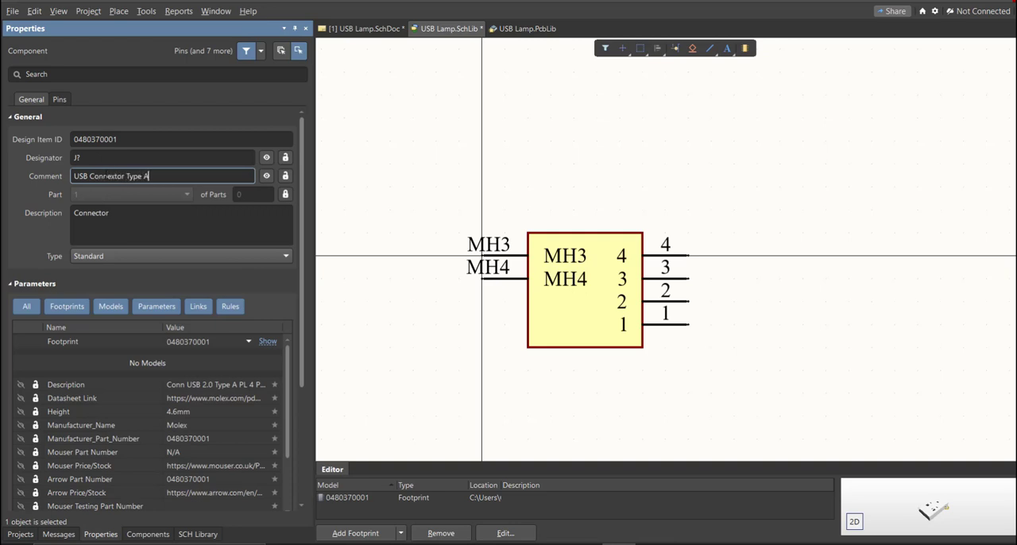
pyautogui.press('Return')
pyautogui.moveTo(434, 362); pyautogui.dragTo(414, 322, button='right')
pyautogui.hotkey('ctrl', 's')
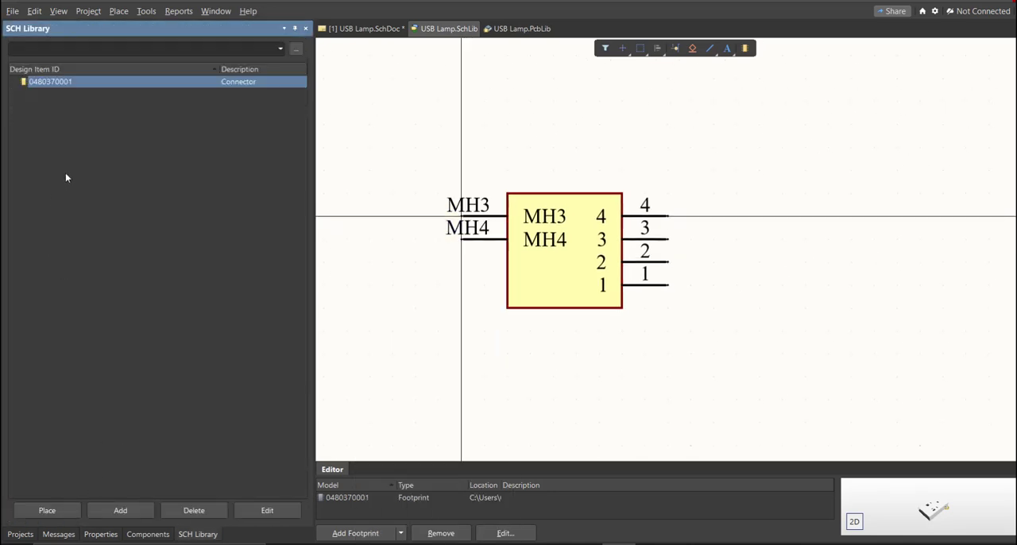
pyautogui.click(47, 510)
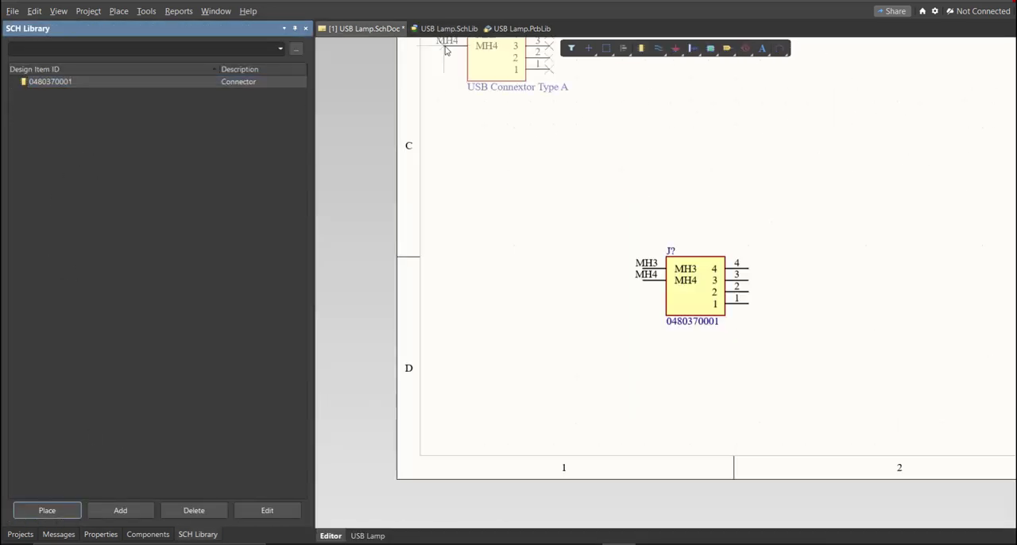
pyautogui.keyDown('ctrl'); pyautogui.scroll(2, 802, 367); pyautogui.keyUp('ctrl')
pyautogui.click(799, 370)
pyautogui.rightClick(789, 390)
# - Compare the comment labels of the two connectors placed on the schematic
pyautogui.moveTo(760, 399); pyautogui.dragTo(668, 370, button='right')
pyautogui.keyDown('ctrl'); pyautogui.scroll(1, 758, 355); pyautogui.keyUp('ctrl')
pyautogui.moveTo(758, 355); pyautogui.dragTo(717, 303)
pyautogui.moveTo(657, 373); pyautogui.dragTo(626, 363, button='right')
pyautogui.keyDown('ctrl'); pyautogui.scroll(-5, 626, 363); pyautogui.keyUp('ctrl')
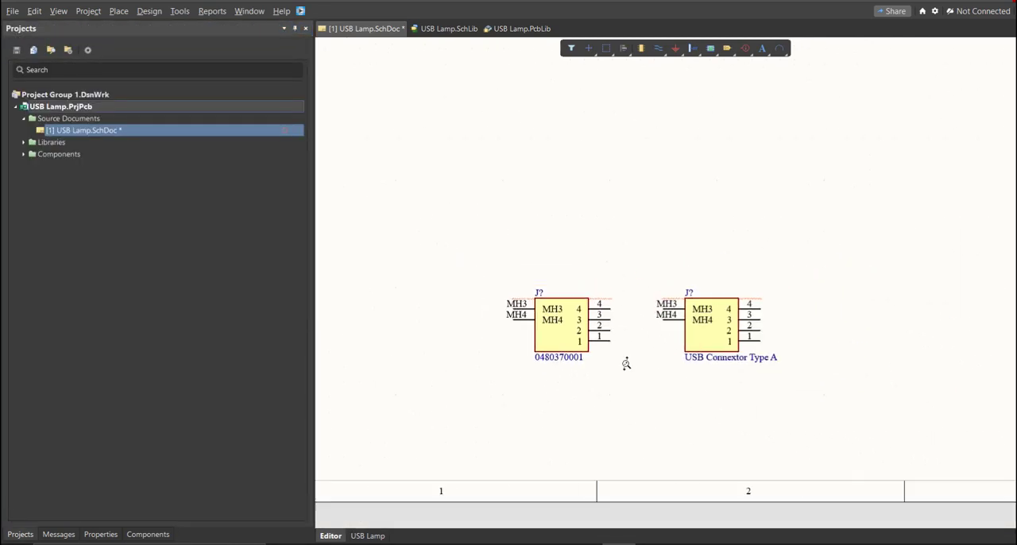
pyautogui.keyDown('ctrl'); pyautogui.scroll(4, 626, 363); pyautogui.keyUp('ctrl')
pyautogui.moveTo(620, 236); pyautogui.dragTo(479, 380)
pyautogui.moveTo(834, 256); pyautogui.dragTo(691, 364)
pyautogui.keyDown('ctrl'); pyautogui.scroll(-2, 636, 389); pyautogui.keyUp('ctrl')
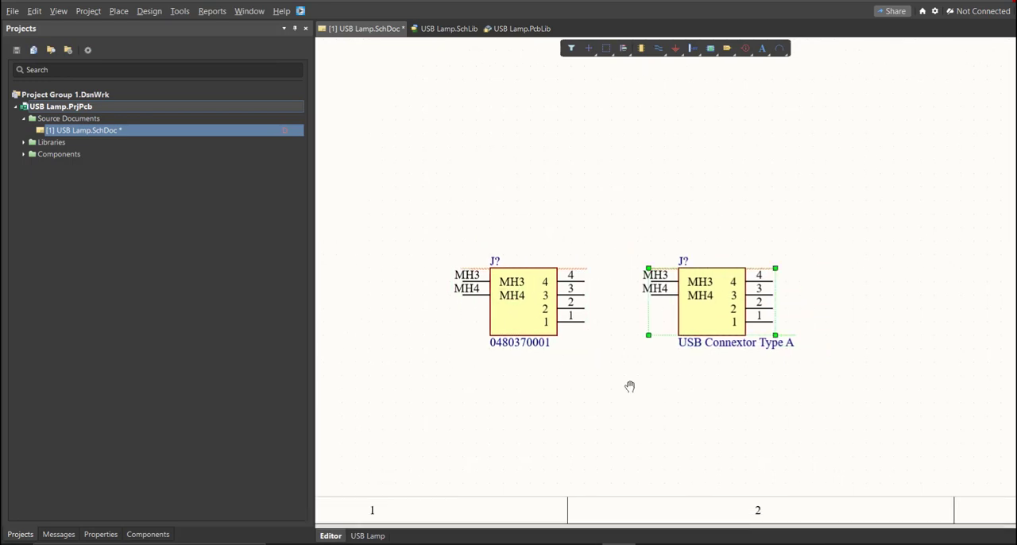
# - Switch to the Excel parts list and review the manufacturer part numbers of the connector, LED and resistor
pyautogui.click(586, 543)
pyautogui.click(355, 177)
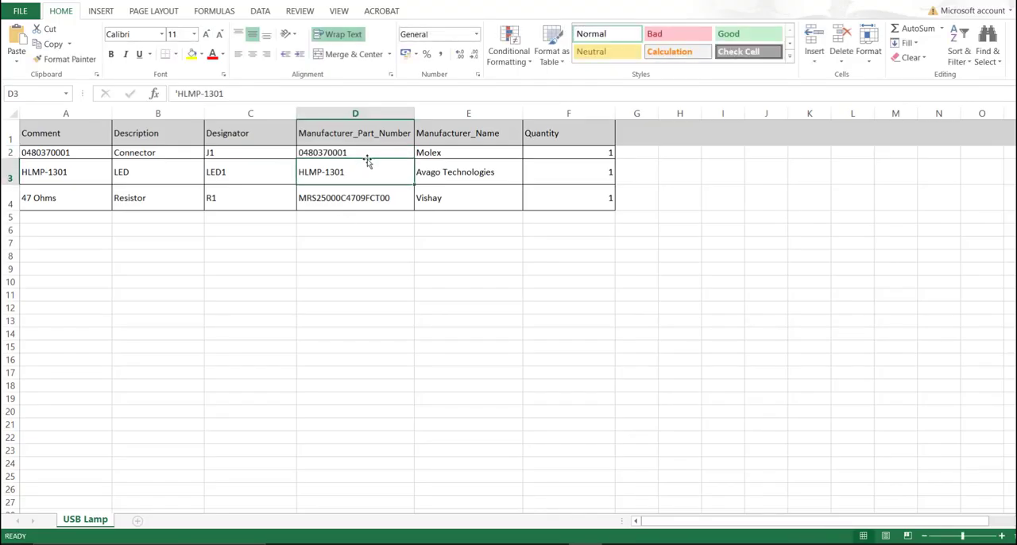
pyautogui.moveTo(368, 153); pyautogui.dragTo(368, 199)
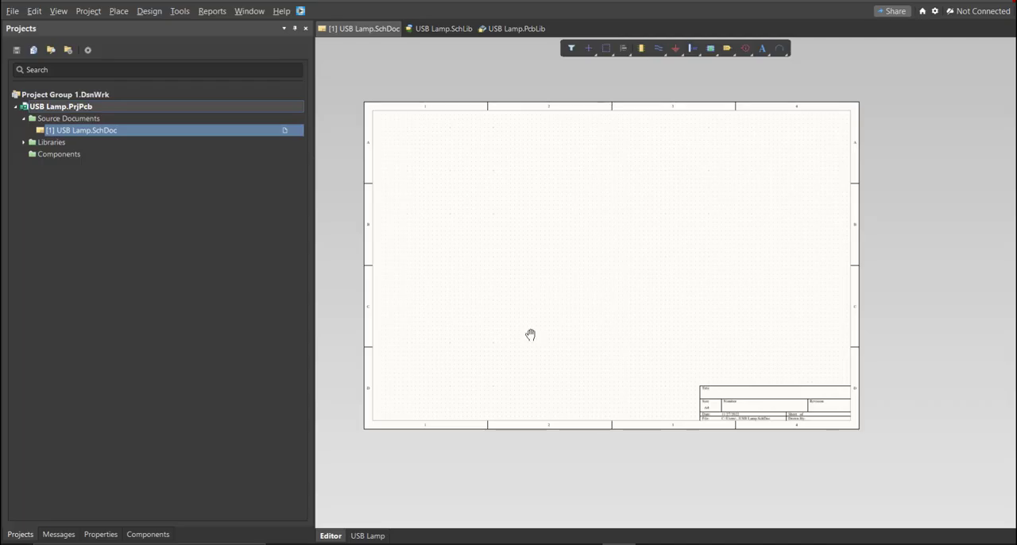
# - Return to Altium Designer and review the resistor, connector and LED symbols in the USB Lamp schematic library
pyautogui.moveTo(531, 335); pyautogui.dragTo(526, 332, button='right')
pyautogui.keyDown('ctrl'); pyautogui.scroll(2, 525, 323); pyautogui.keyUp('ctrl')
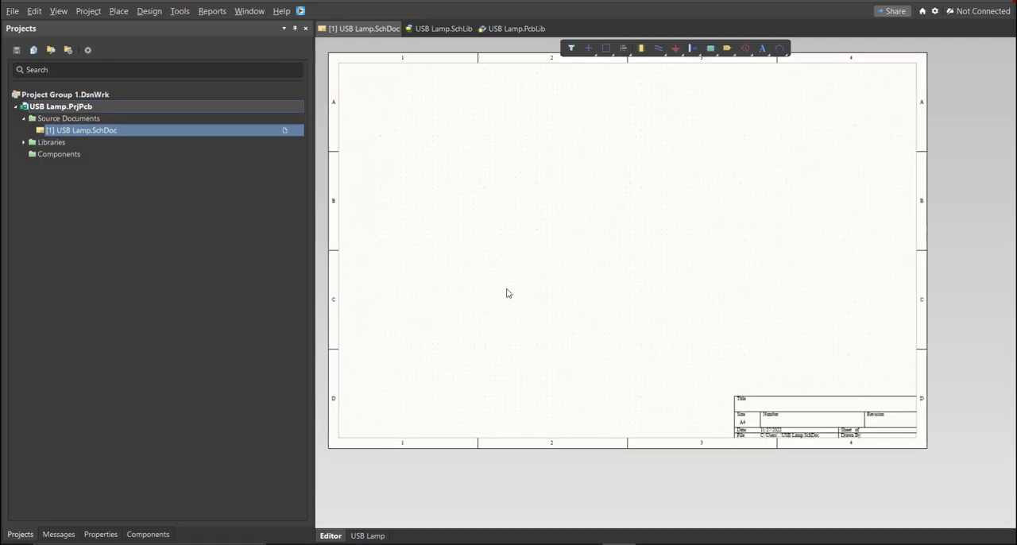
pyautogui.moveTo(496, 279); pyautogui.dragTo(506, 289, button='right')
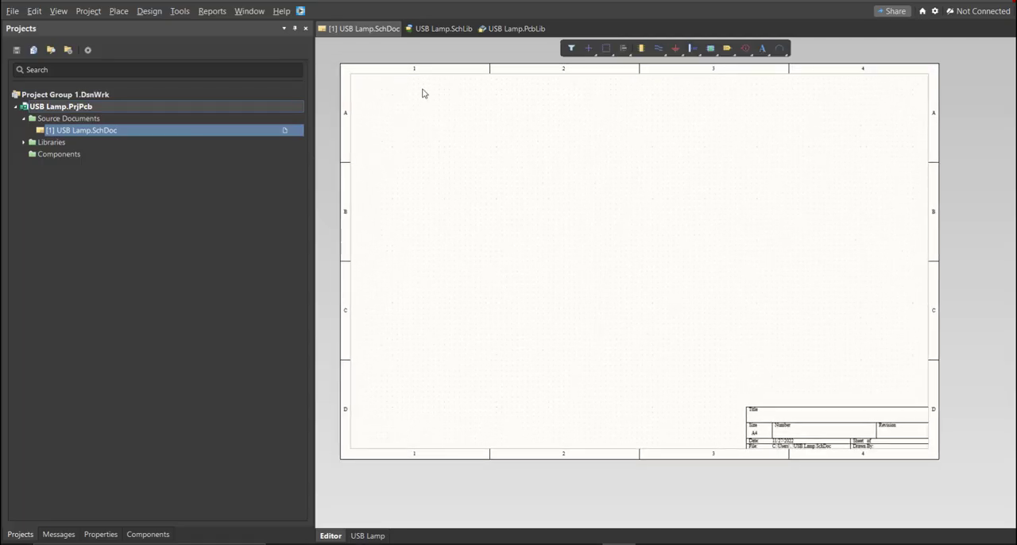
pyautogui.click(437, 29)
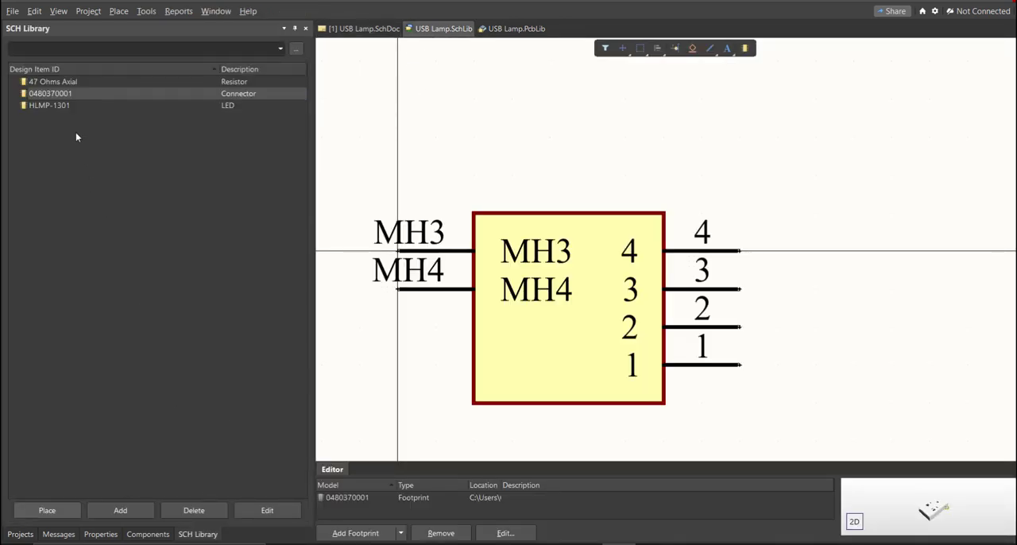
pyautogui.click(64, 82)
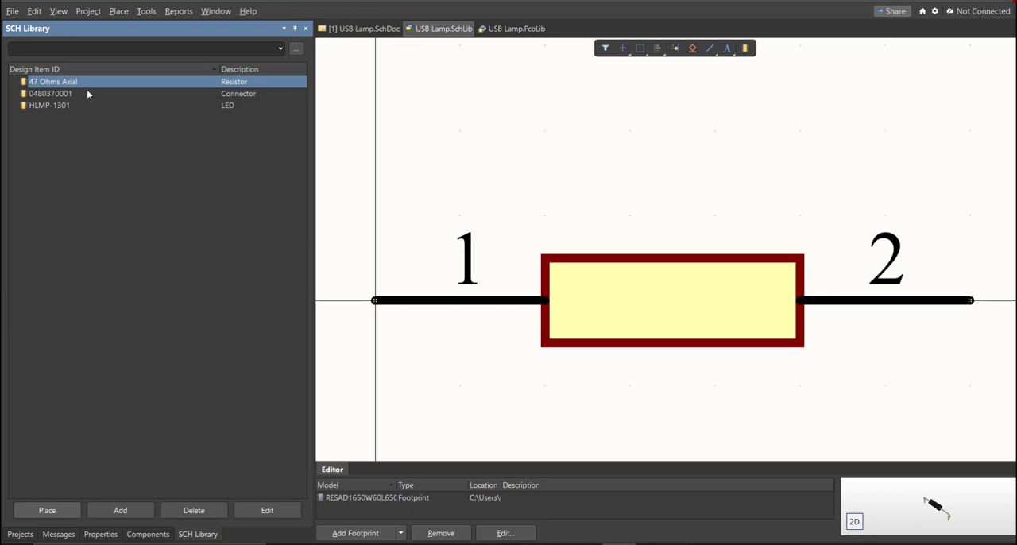
pyautogui.click(86, 93)
pyautogui.click(77, 107)
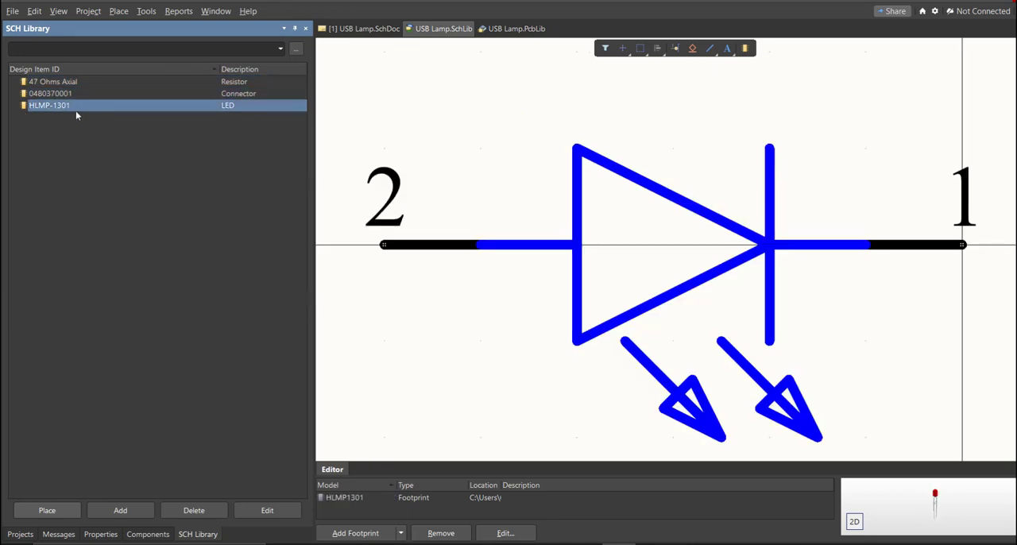
pyautogui.click(79, 96)
pyautogui.keyDown('ctrl'); pyautogui.scroll(-5, 467, 242); pyautogui.keyUp('ctrl')
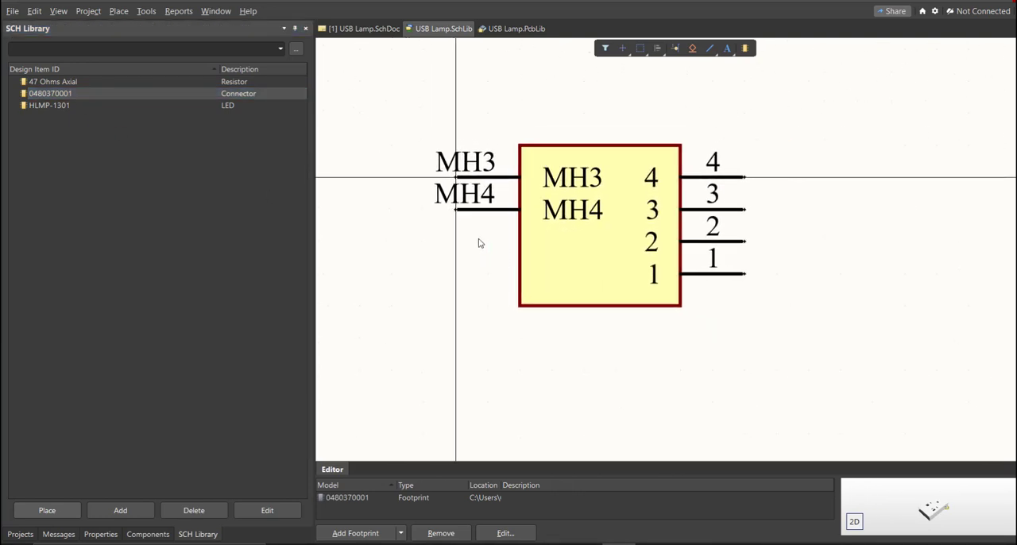
# - Return to the USB Lamp schematic and bring up the list of components available from USB Lamp.SchLib
pyautogui.click(362, 29)
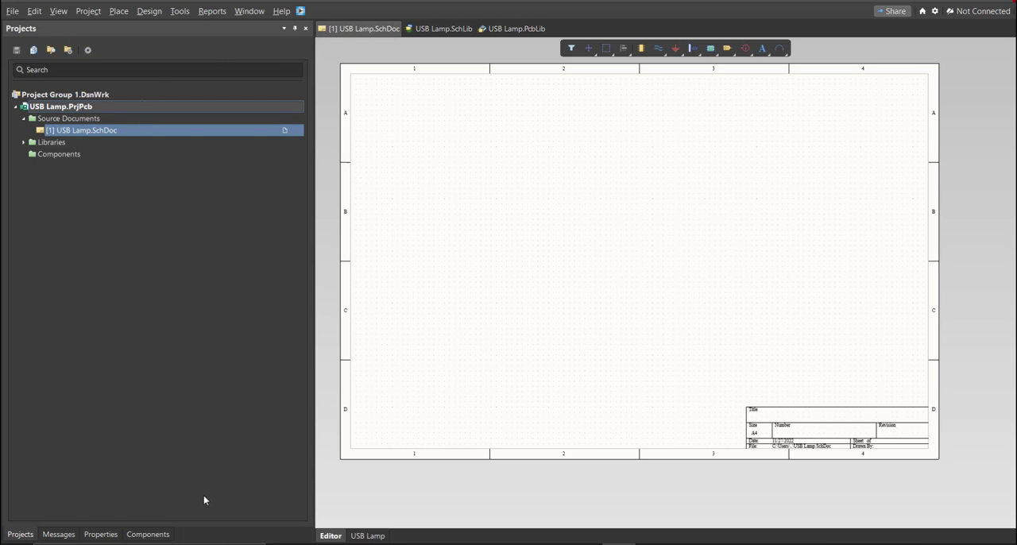
pyautogui.click(143, 533)
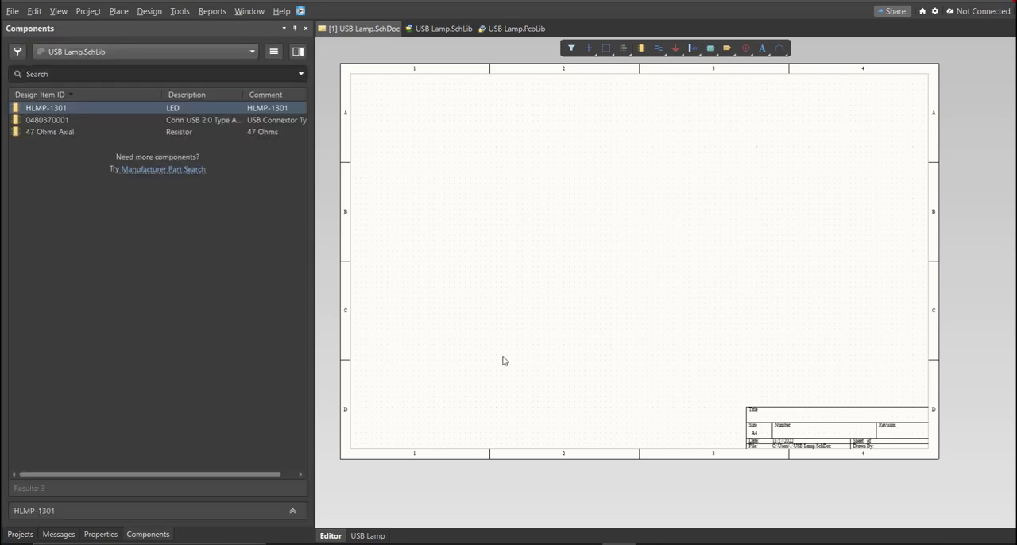
pyautogui.moveTo(417, 360); pyautogui.dragTo(412, 371, button='right')
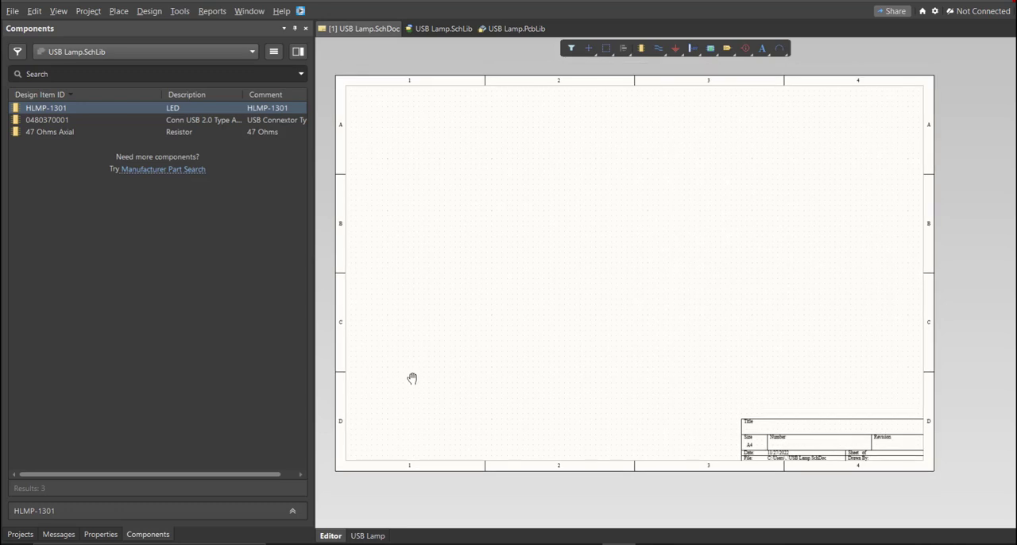
pyautogui.rightClick(401, 357)
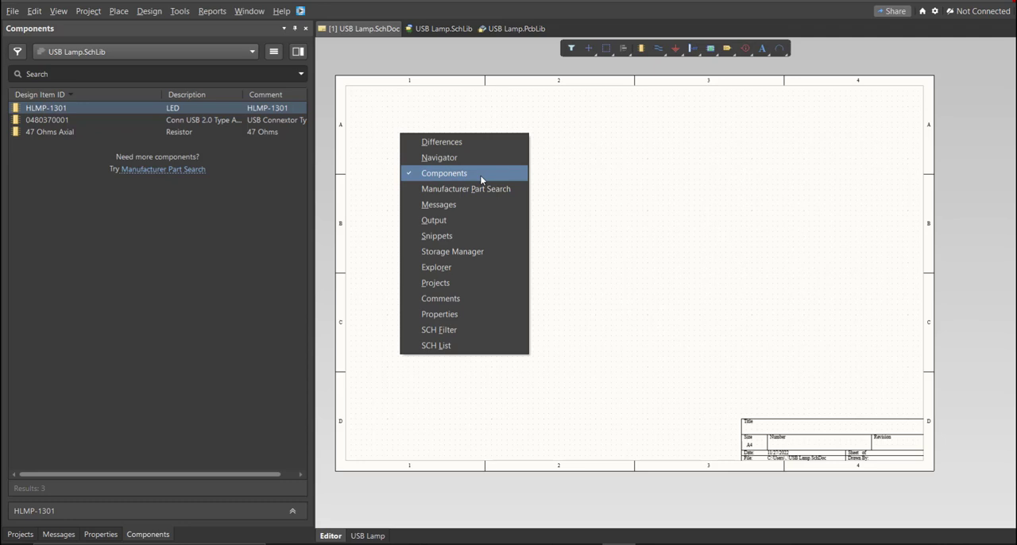
pyautogui.click(591, 231)
pyautogui.click(95, 120)
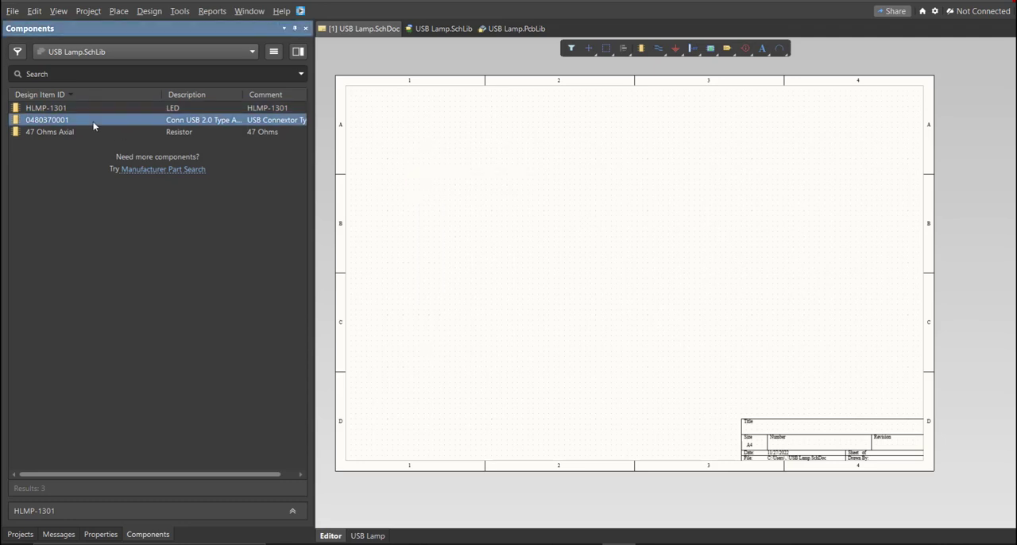
pyautogui.click(89, 134)
pyautogui.click(98, 109)
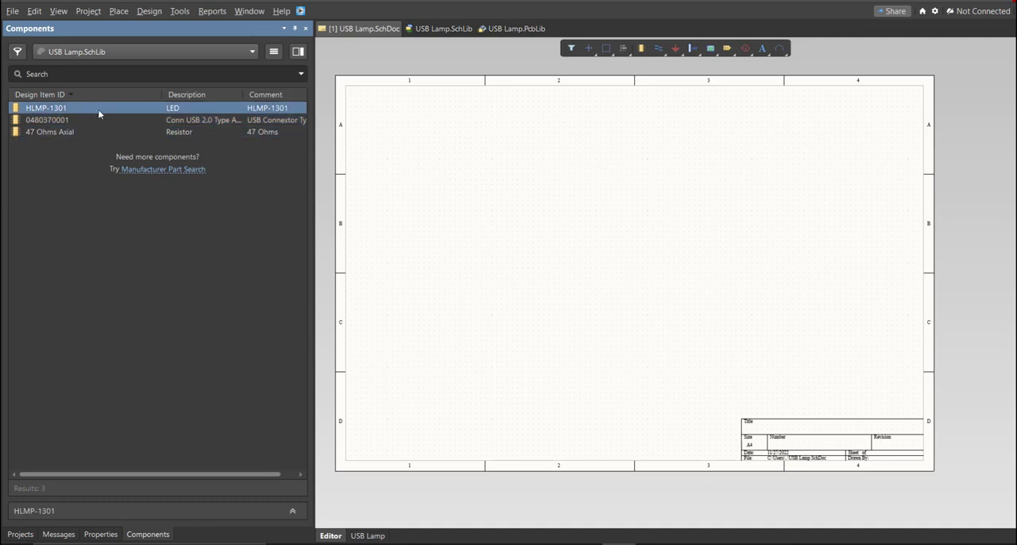
pyautogui.click(97, 123)
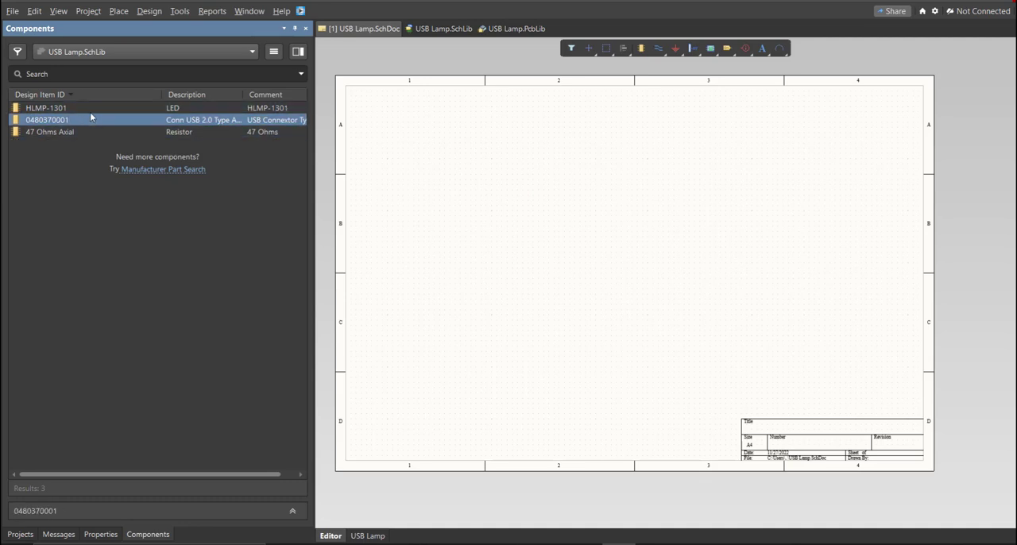
pyautogui.moveTo(91, 112); pyautogui.dragTo(445, 191)
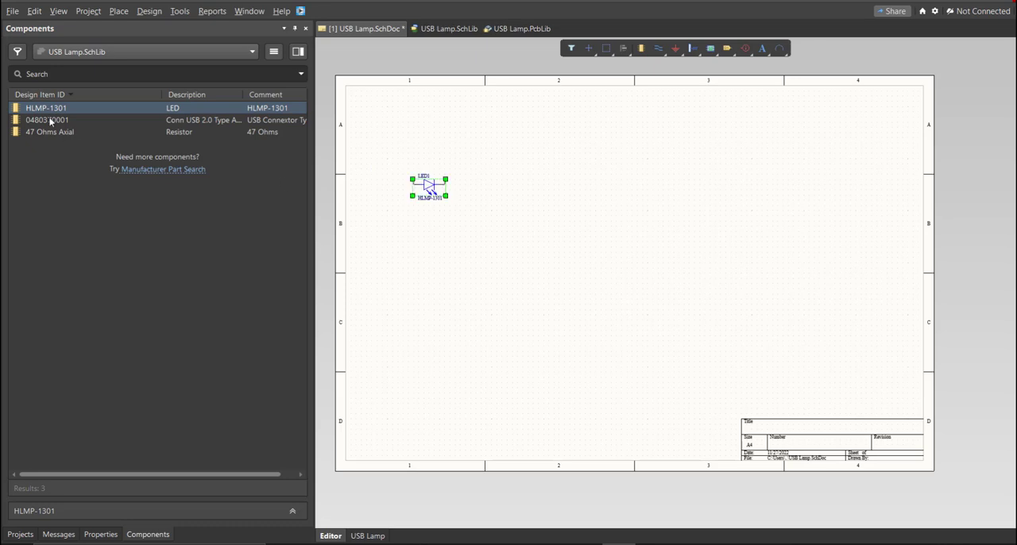
pyautogui.moveTo(51, 117); pyautogui.dragTo(515, 203)
pyautogui.moveTo(77, 133); pyautogui.dragTo(587, 206)
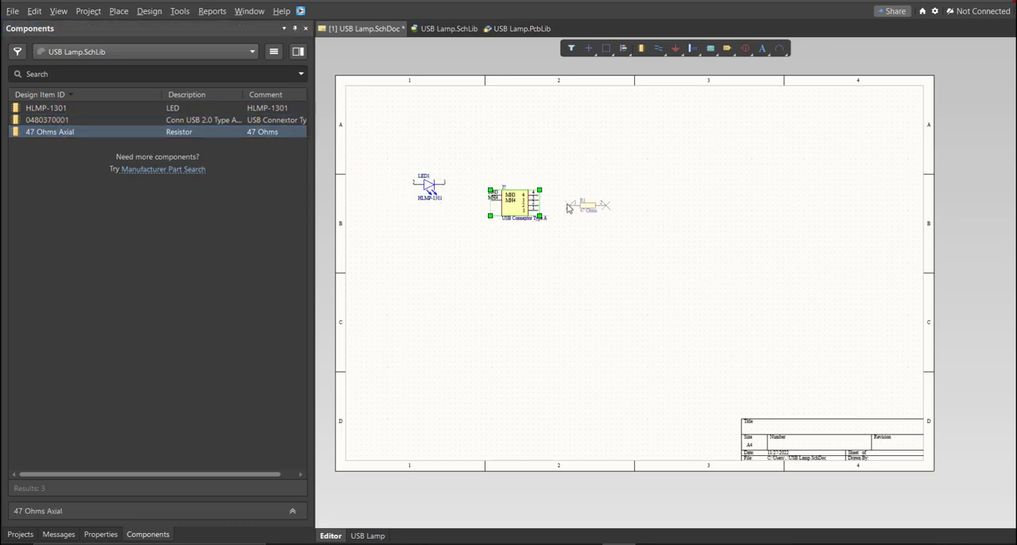
pyautogui.keyDown('ctrl'); pyautogui.scroll(2, 486, 182); pyautogui.keyUp('ctrl')
# - Select all three placed components and move them together down toward the middle of the sheet
pyautogui.moveTo(487, 181); pyautogui.dragTo(564, 206, button='right')
pyautogui.moveTo(764, 321); pyautogui.dragTo(385, 148)
pyautogui.press('m')
pyautogui.press('s')
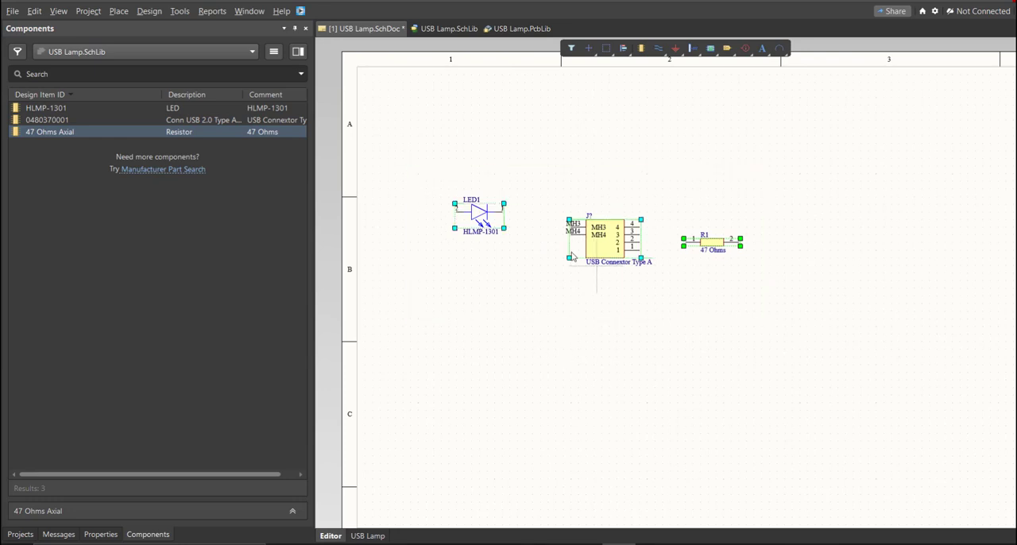
pyautogui.click(595, 265)
pyautogui.click(600, 350)
pyautogui.keyDown('ctrl'); pyautogui.scroll(3, 577, 352); pyautogui.keyUp('ctrl')
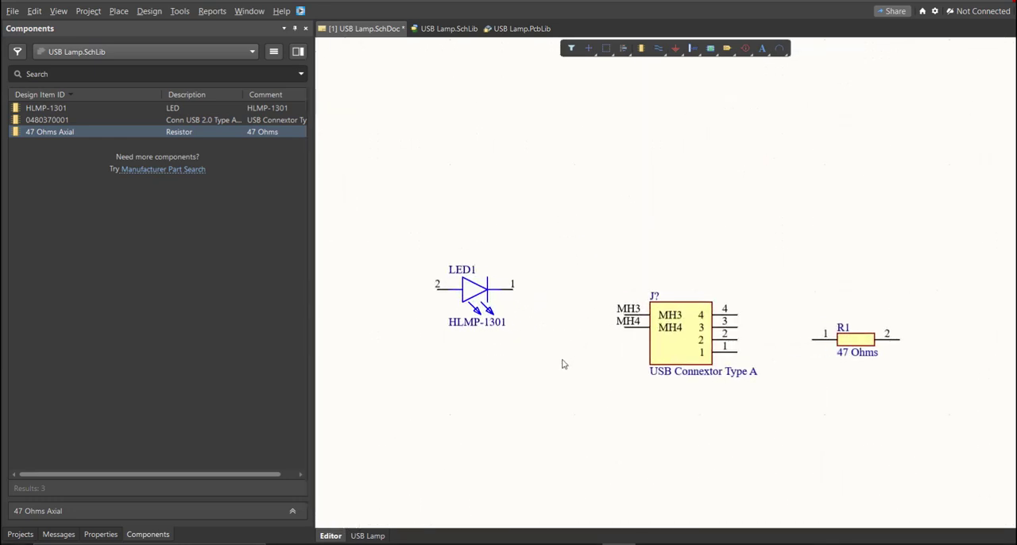
# - Check the designators of the LED and the USB connector in their component properties
pyautogui.doubleClick(469, 291)
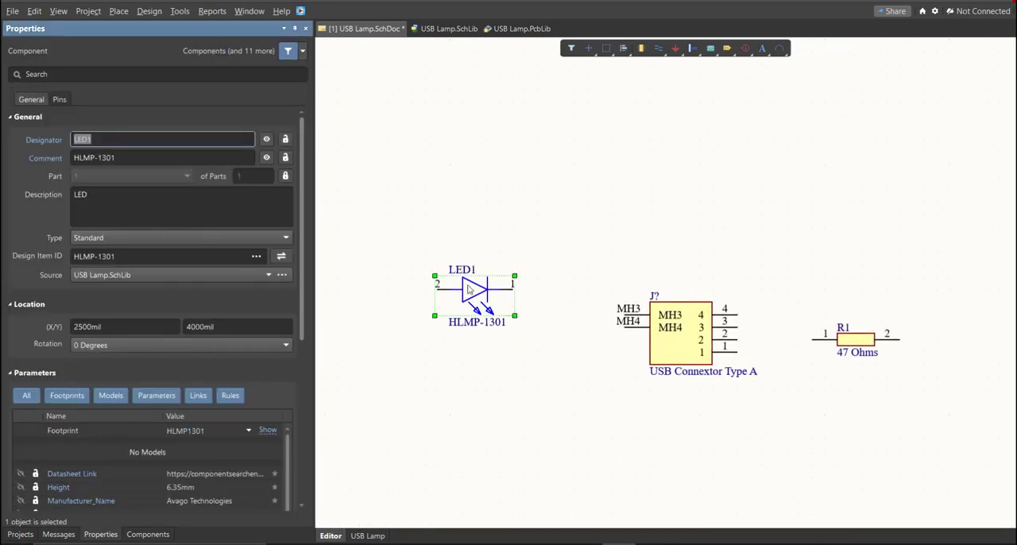
pyautogui.click(120, 142)
pyautogui.doubleClick(691, 330)
pyautogui.moveTo(569, 272); pyautogui.dragTo(550, 251, button='right')
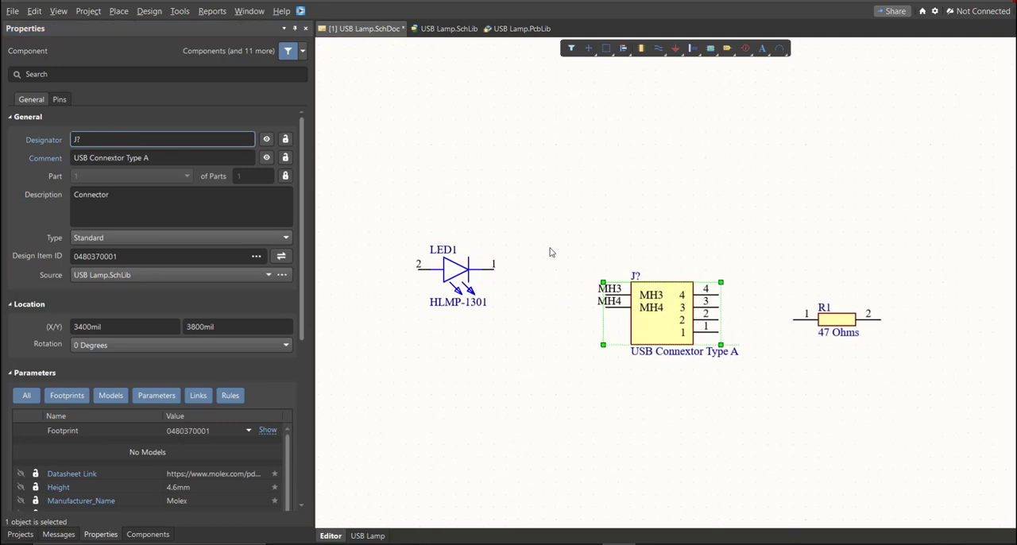
# - Start annotating the schematics and update the list of proposed designator changes
pyautogui.click(180, 11)
pyautogui.moveTo(262, 160)
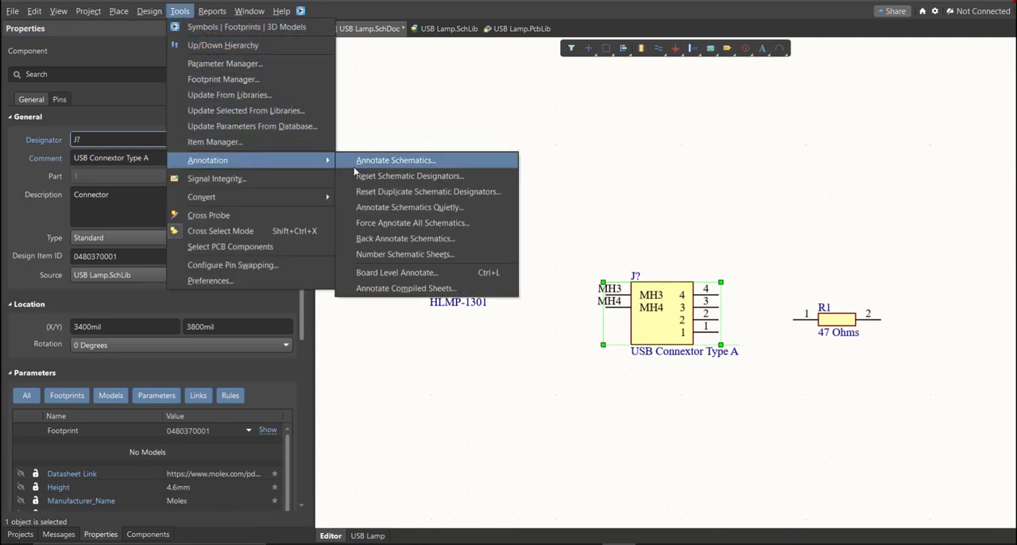
pyautogui.click(449, 169)
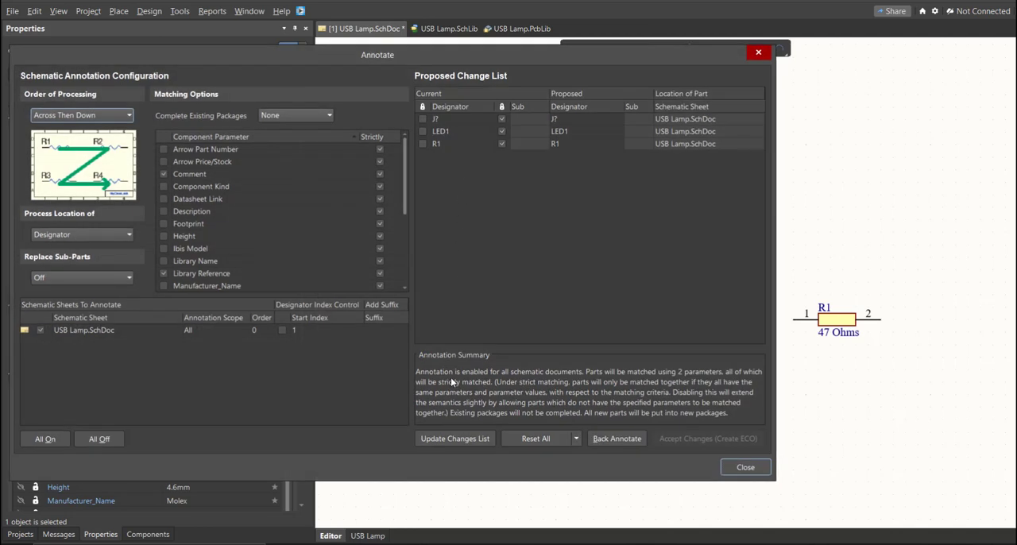
pyautogui.click(477, 439)
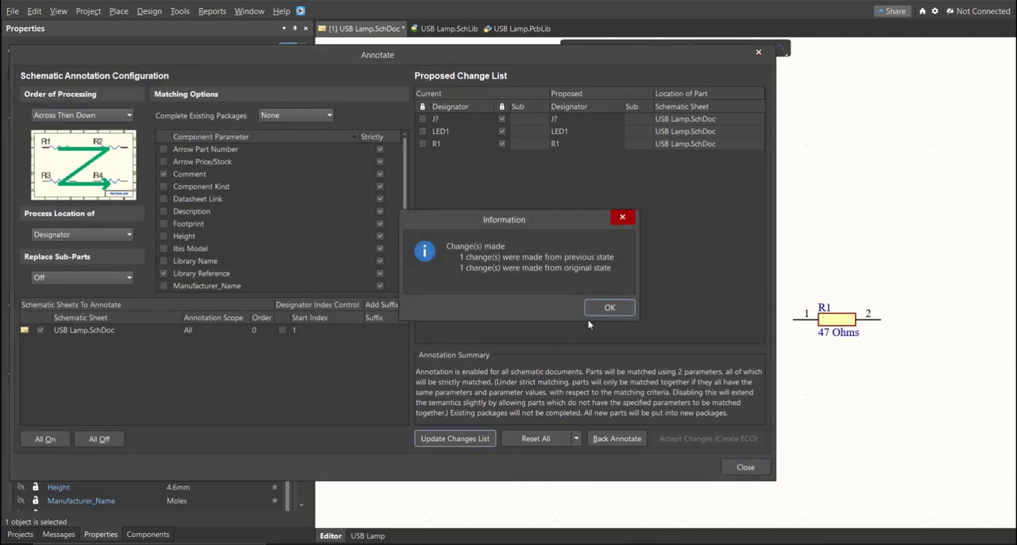
pyautogui.click(609, 308)
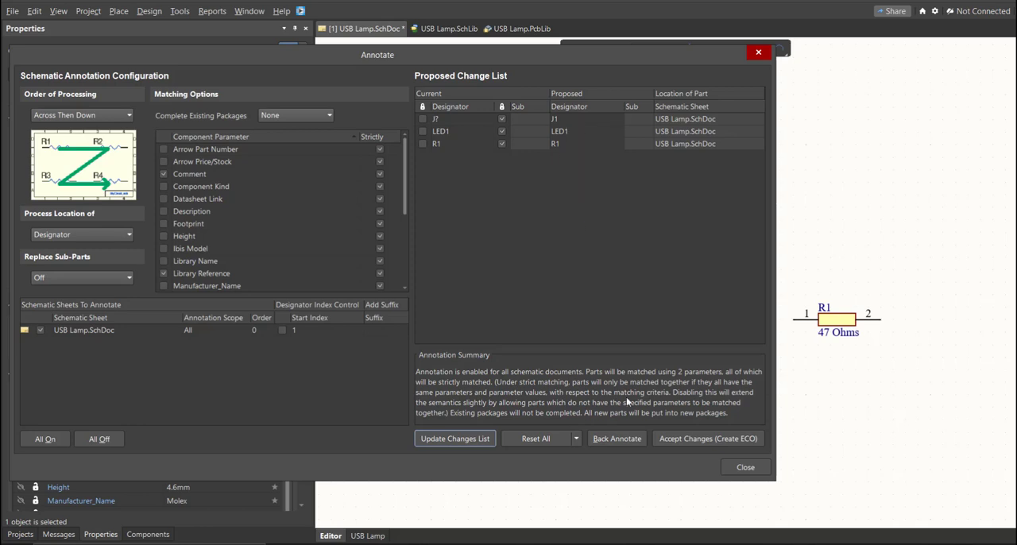
# - Accept the annotation changes and execute the engineering change order that renames the connector's designator to J1
pyautogui.click(673, 438)
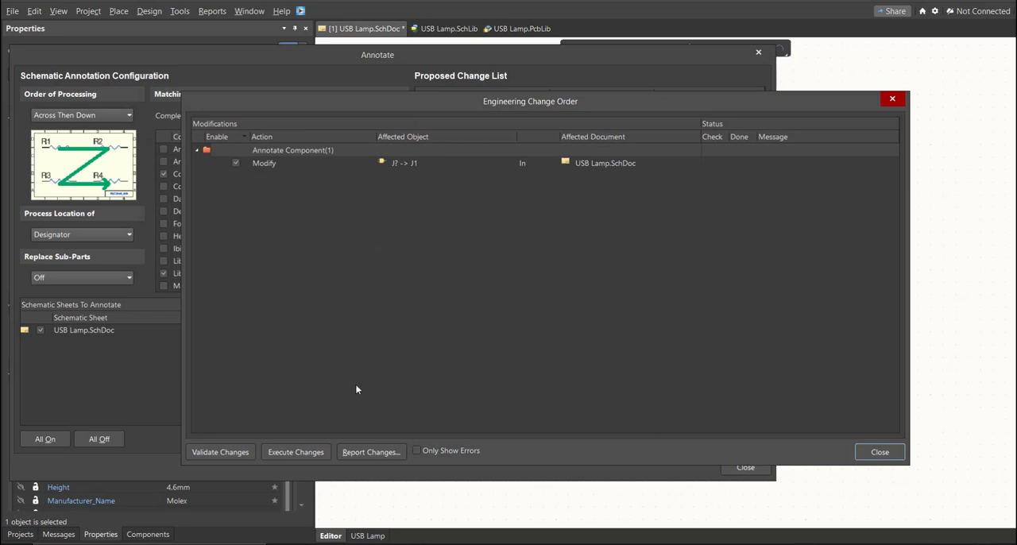
pyautogui.click(314, 453)
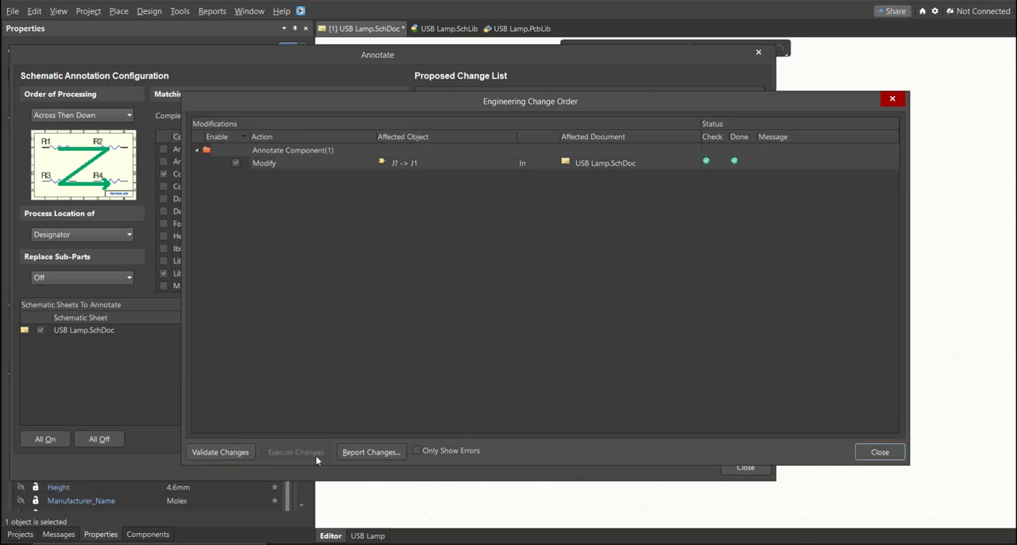
pyautogui.click(865, 455)
pyautogui.click(728, 467)
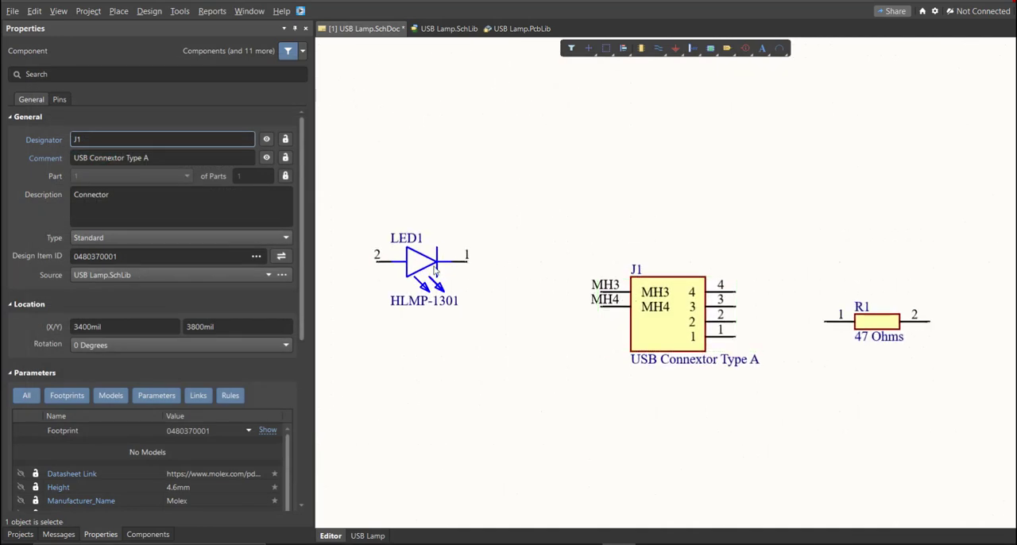
# - Stack the LED and the resistor above each other and move connector J1 to the left of them
pyautogui.moveTo(401, 272); pyautogui.dragTo(659, 225)
pyautogui.moveTo(877, 321); pyautogui.dragTo(653, 127)
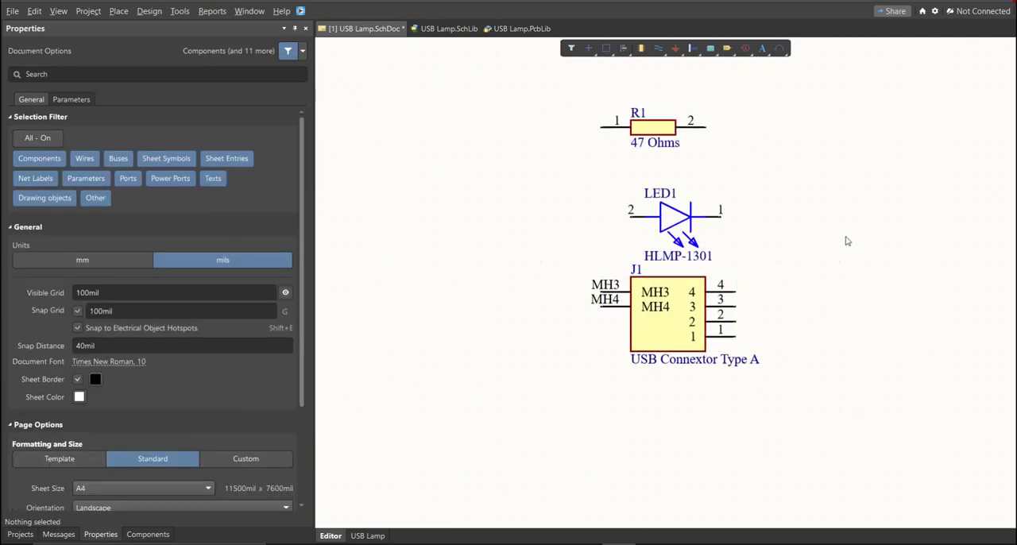
pyautogui.keyDown('ctrl'); pyautogui.scroll(-4, 759, 312); pyautogui.keyUp('ctrl')
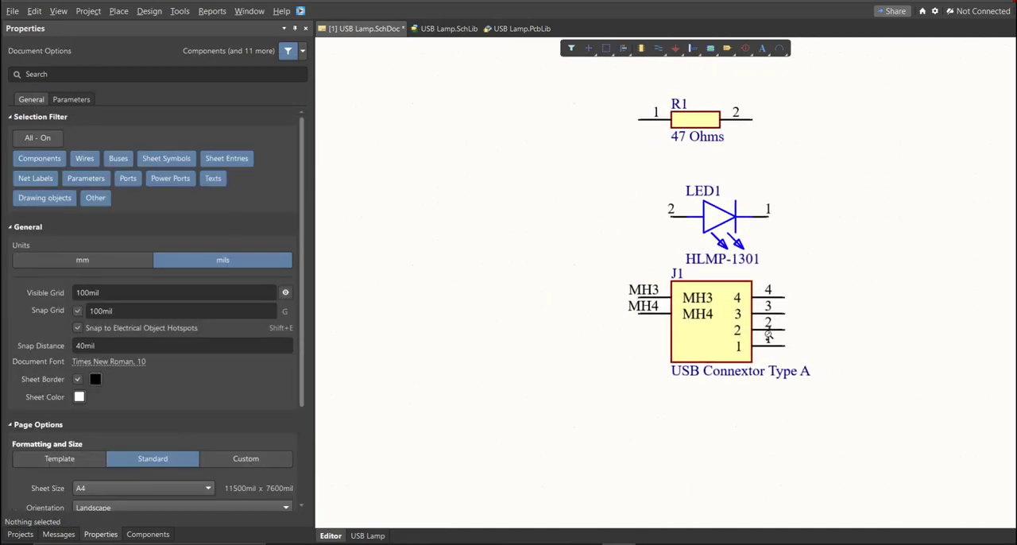
pyautogui.keyDown('ctrl'); pyautogui.scroll(-1, 755, 380); pyautogui.keyUp('ctrl')
pyautogui.keyDown('ctrl'); pyautogui.scroll(3, 722, 297); pyautogui.keyUp('ctrl')
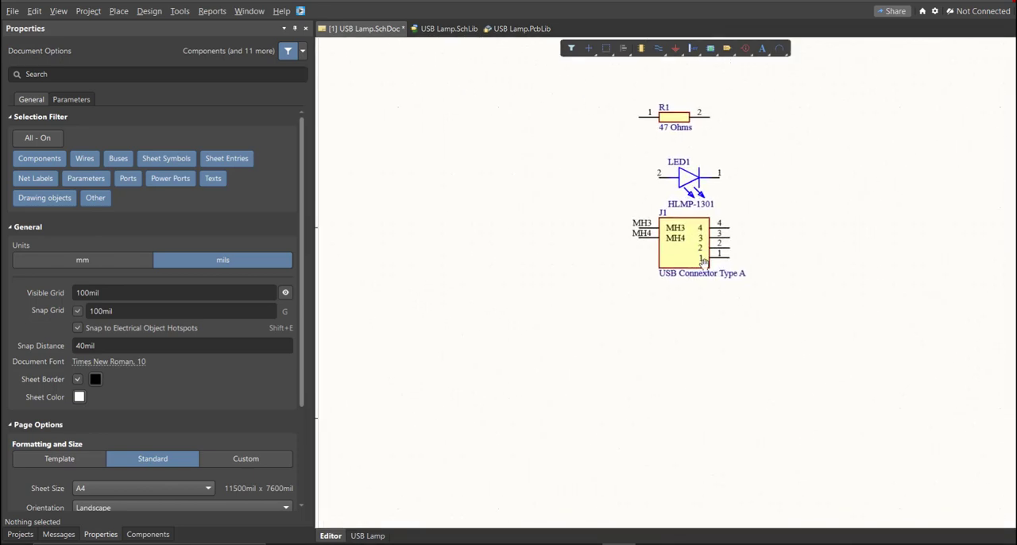
pyautogui.moveTo(783, 300); pyautogui.dragTo(552, 300)
pyautogui.keyDown('ctrl'); pyautogui.scroll(2, 679, 306); pyautogui.keyUp('ctrl')
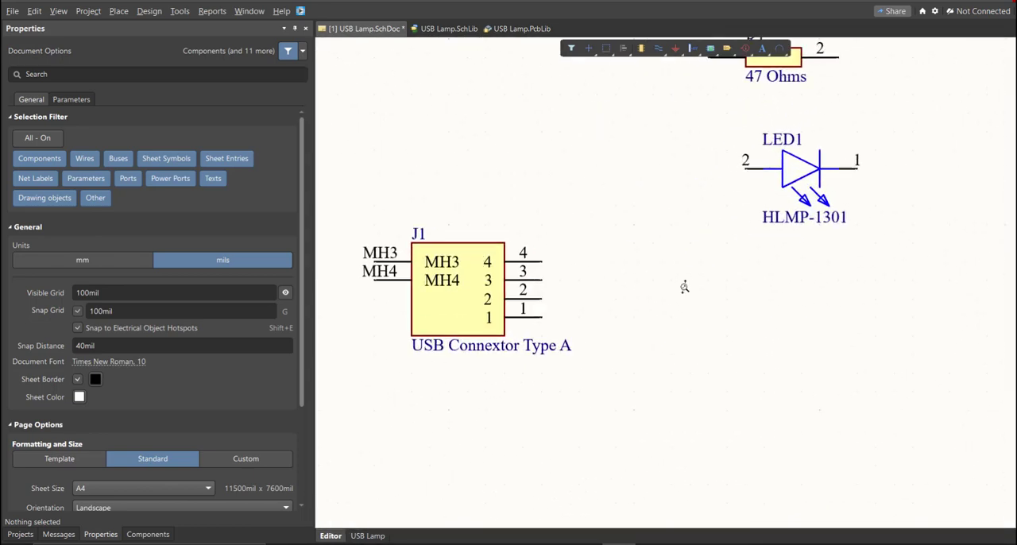
pyautogui.click(118, 10)
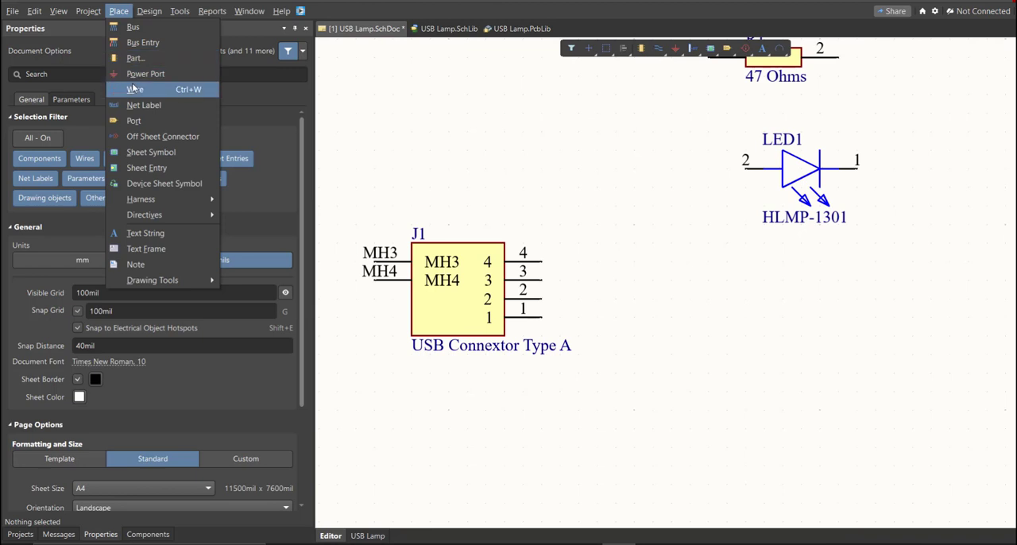
pyautogui.click(137, 88)
pyautogui.keyDown('ctrl'); pyautogui.scroll(1, 548, 230); pyautogui.keyUp('ctrl')
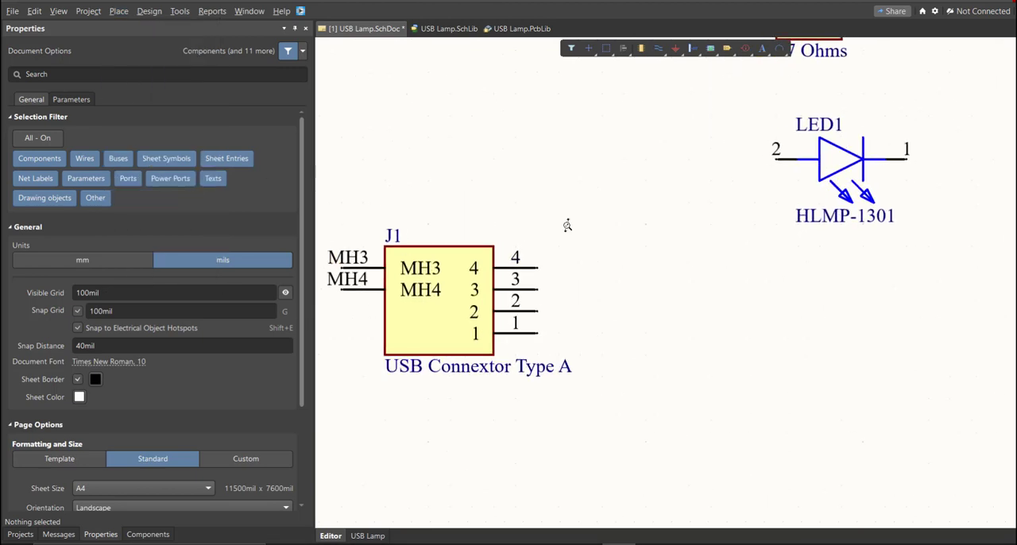
pyautogui.click(537, 268)
pyautogui.click(679, 208)
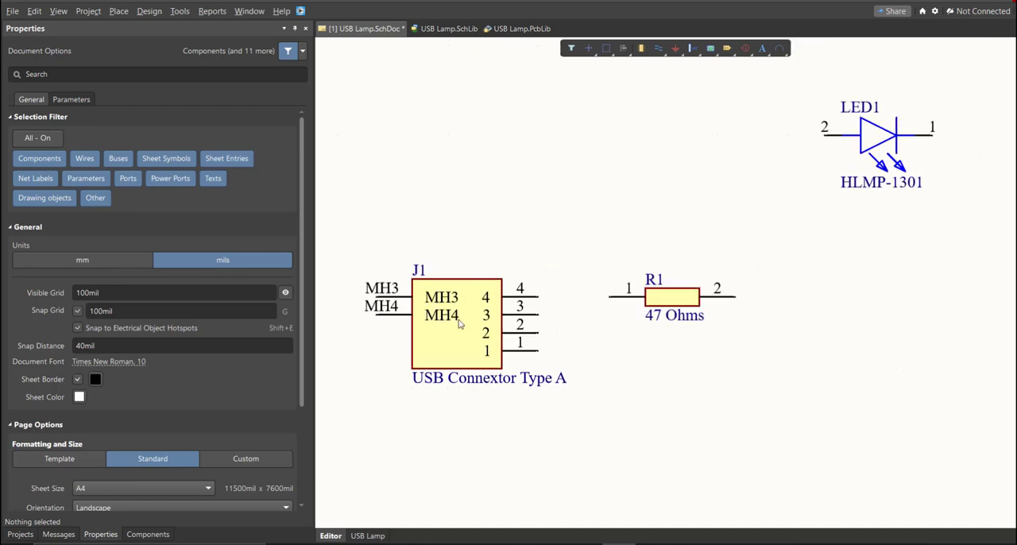
# - Flip connector J1 vertically and line up R1 and LED1 in a row with its pin 1
pyautogui.press('y')
pyautogui.moveTo(454, 318); pyautogui.dragTo(417, 311)
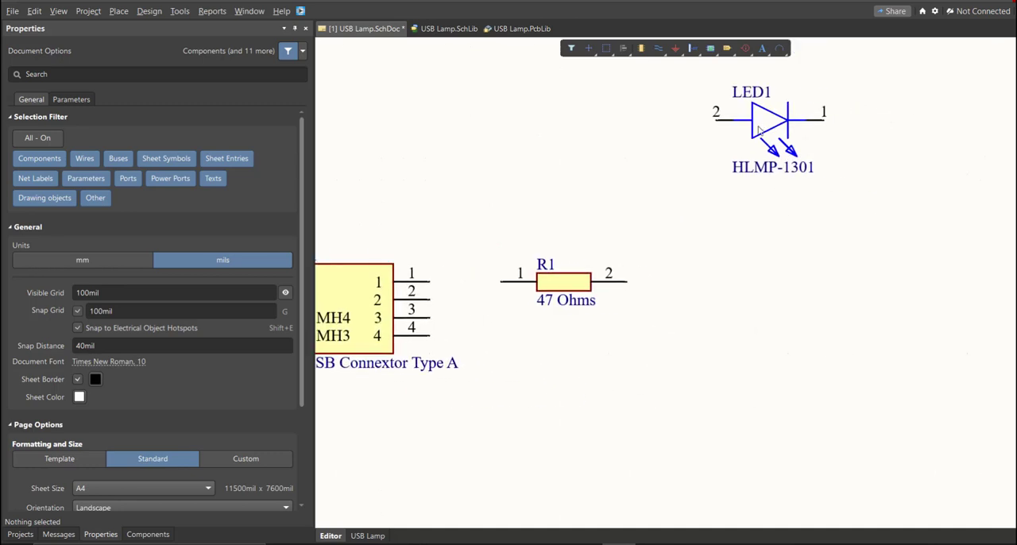
pyautogui.moveTo(756, 127); pyautogui.dragTo(681, 282)
pyautogui.keyDown('ctrl'); pyautogui.scroll(3, 647, 318); pyautogui.keyUp('ctrl')
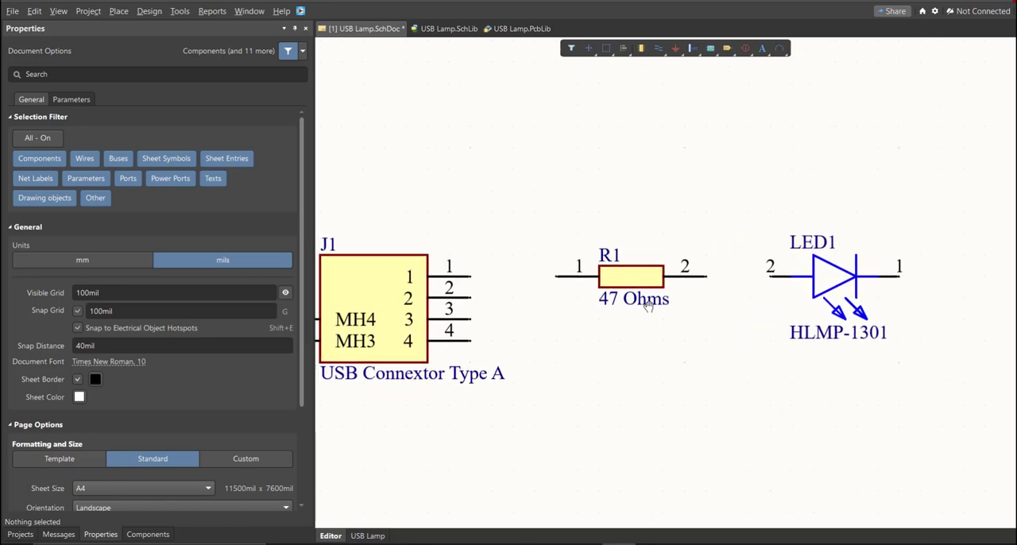
# - Wire J1 pin 1 to R1 pin 1, and R1 pin 2 to LED1 pin 2
pyautogui.press('p')
pyautogui.press('w')
pyautogui.click(478, 274)
pyautogui.click(564, 274)
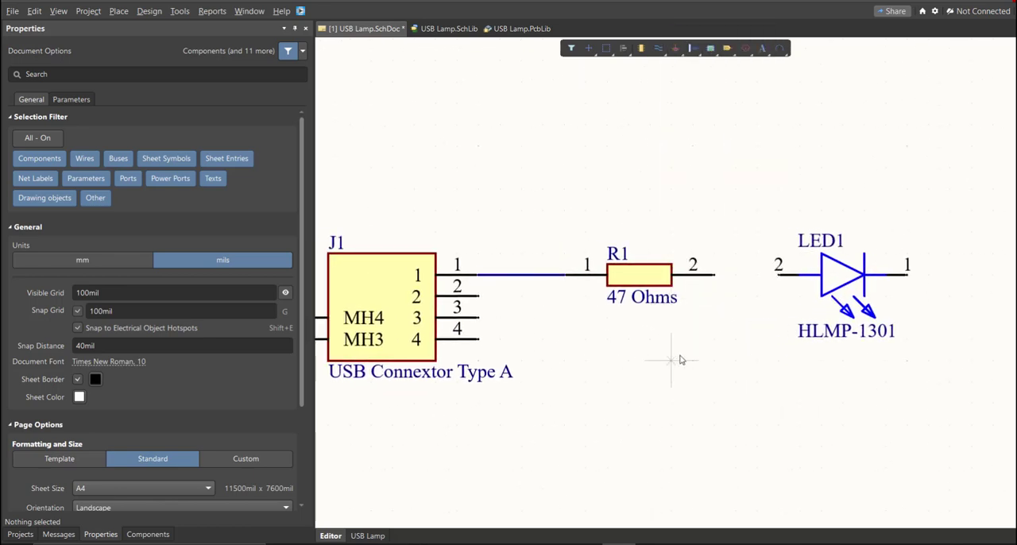
pyautogui.click(714, 274)
pyautogui.click(776, 275)
# - Wire LED1 pin 1 back beneath the components to pin 4 of connector J1 and finish wiring
pyautogui.click(906, 274)
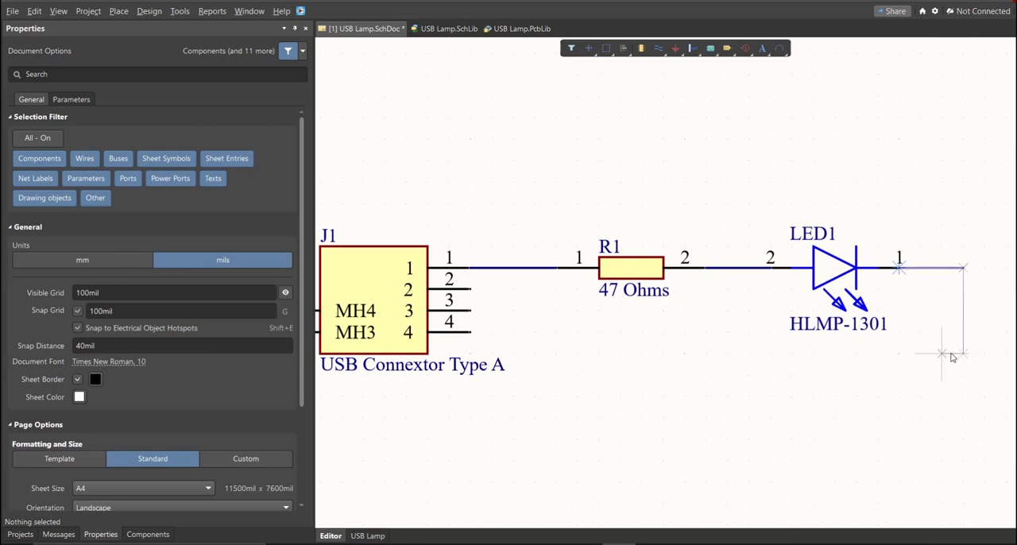
pyautogui.keyDown('ctrl'); pyautogui.scroll(-4, 843, 363); pyautogui.keyUp('ctrl')
pyautogui.keyDown('ctrl'); pyautogui.scroll(3, 612, 339); pyautogui.keyUp('ctrl')
pyautogui.click(588, 345)
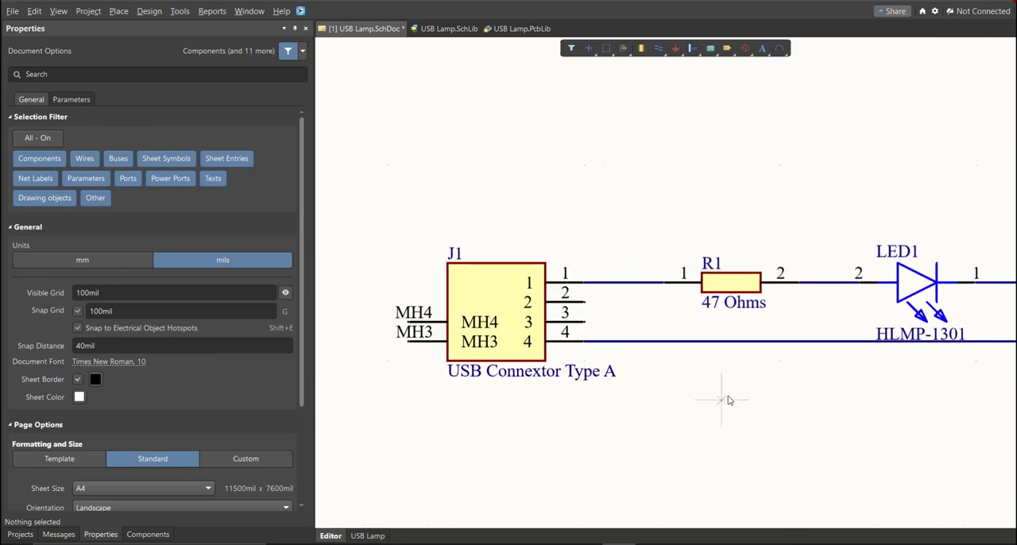
pyautogui.rightClick(726, 399)
pyautogui.keyDown('ctrl'); pyautogui.scroll(-3, 707, 401); pyautogui.keyUp('ctrl')
pyautogui.moveTo(684, 402); pyautogui.dragTo(605, 374, button='right')
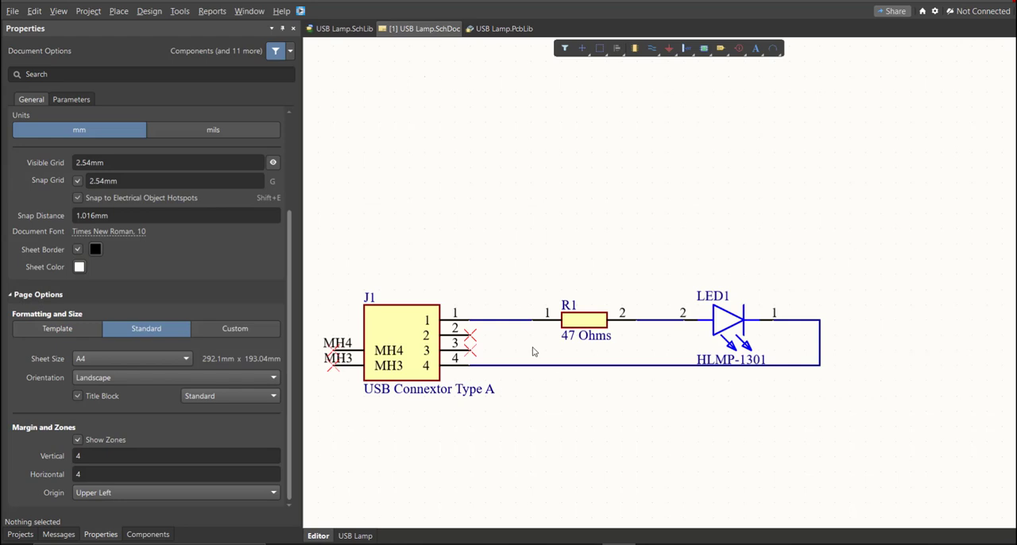
# - Choose mm as the document units and switch the sheet formatting from a standard to a custom size
pyautogui.keyDown('ctrl'); pyautogui.scroll(-5, 567, 326); pyautogui.keyUp('ctrl')
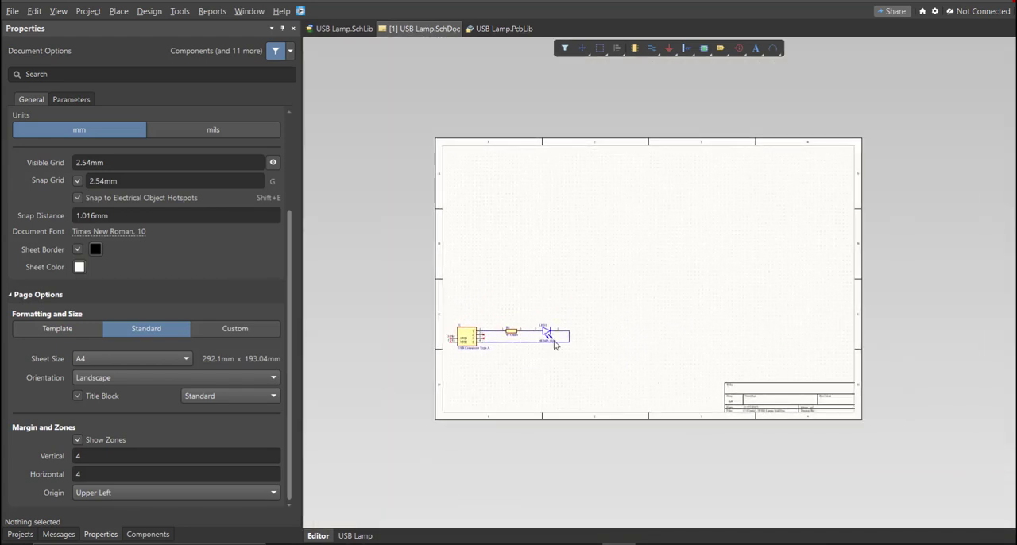
pyautogui.keyDown('ctrl'); pyautogui.scroll(2, 512, 341); pyautogui.keyUp('ctrl')
pyautogui.moveTo(528, 335); pyautogui.dragTo(494, 359, button='right')
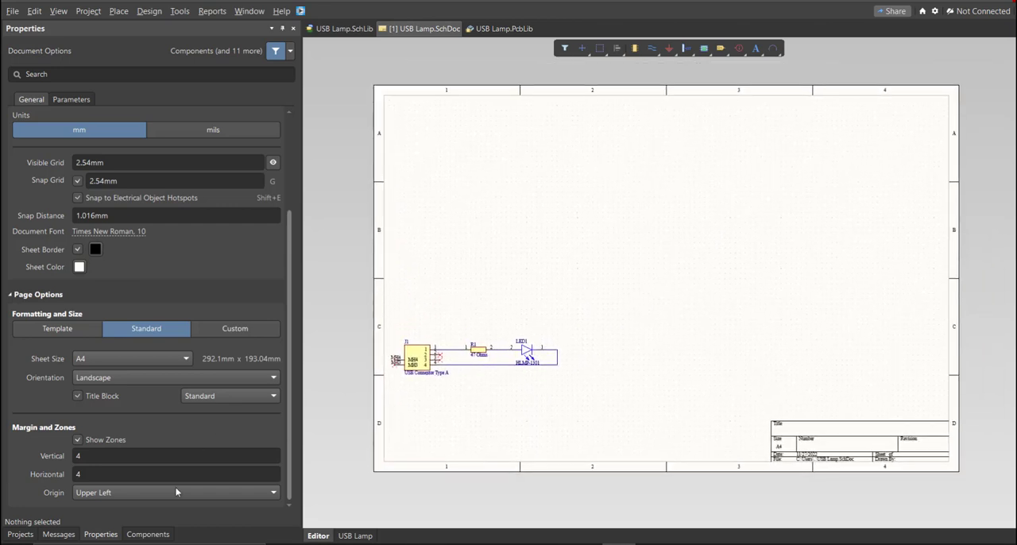
pyautogui.click(104, 541)
pyautogui.click(71, 131)
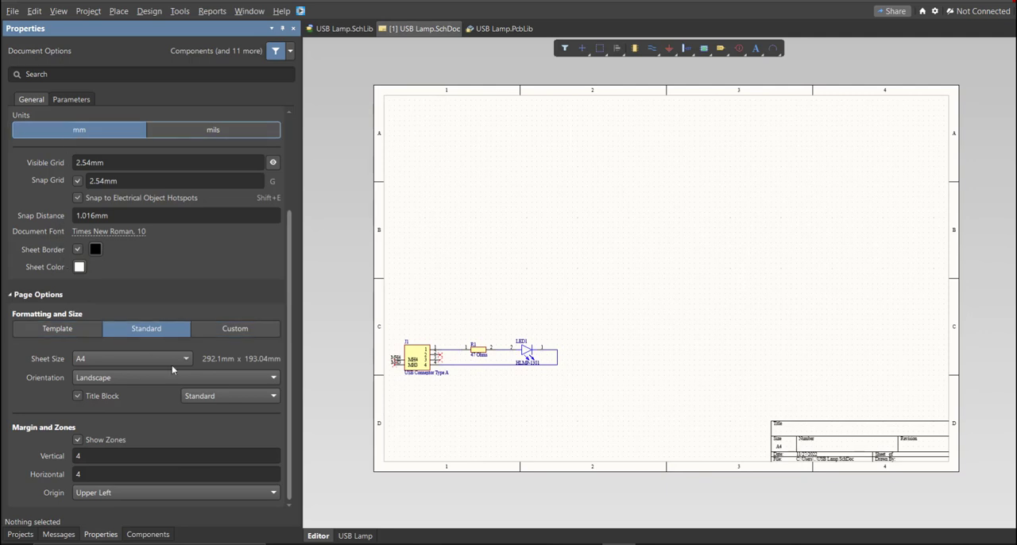
pyautogui.click(234, 328)
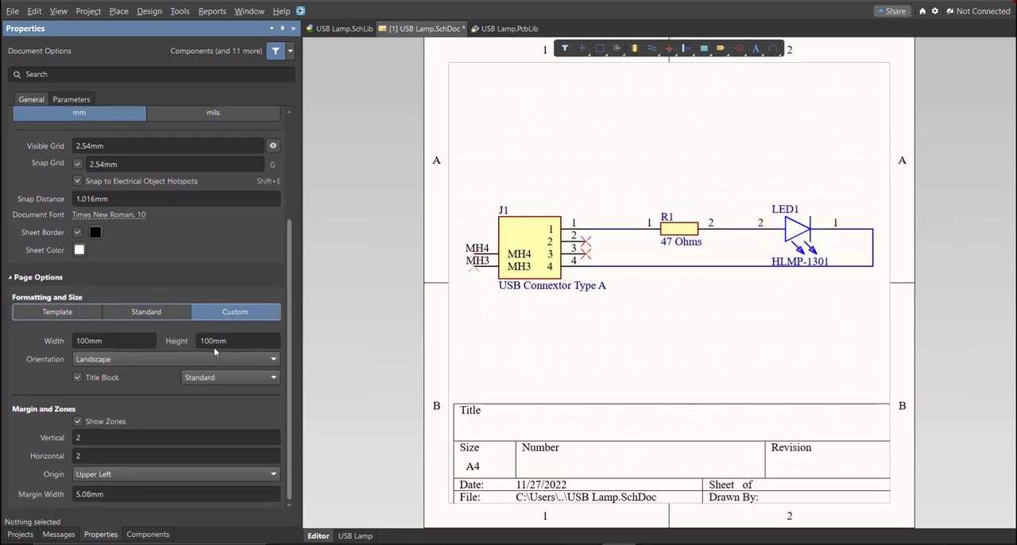
# - Set the custom sheet width to 150 mm
pyautogui.click(124, 340)
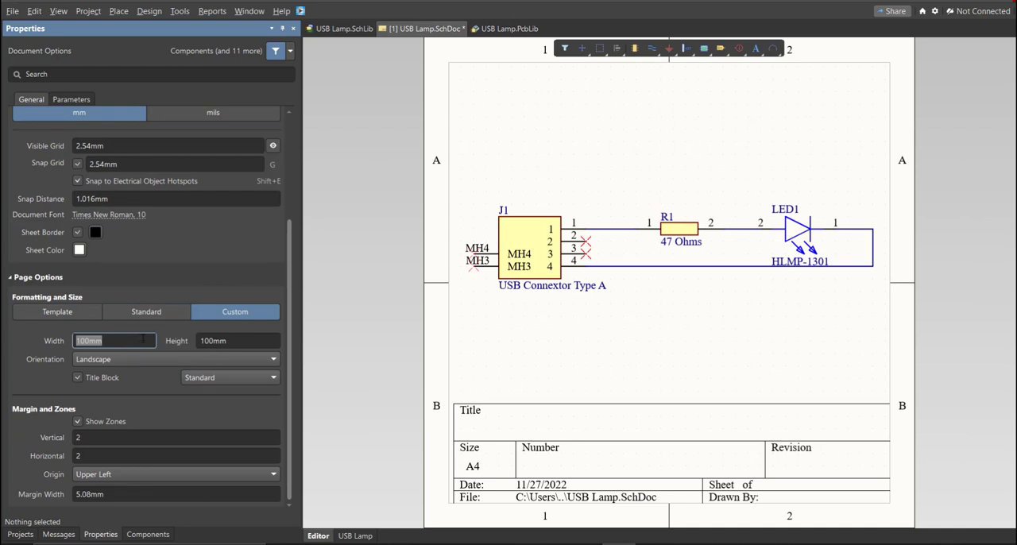
pyautogui.write('150')
pyautogui.press('Return')
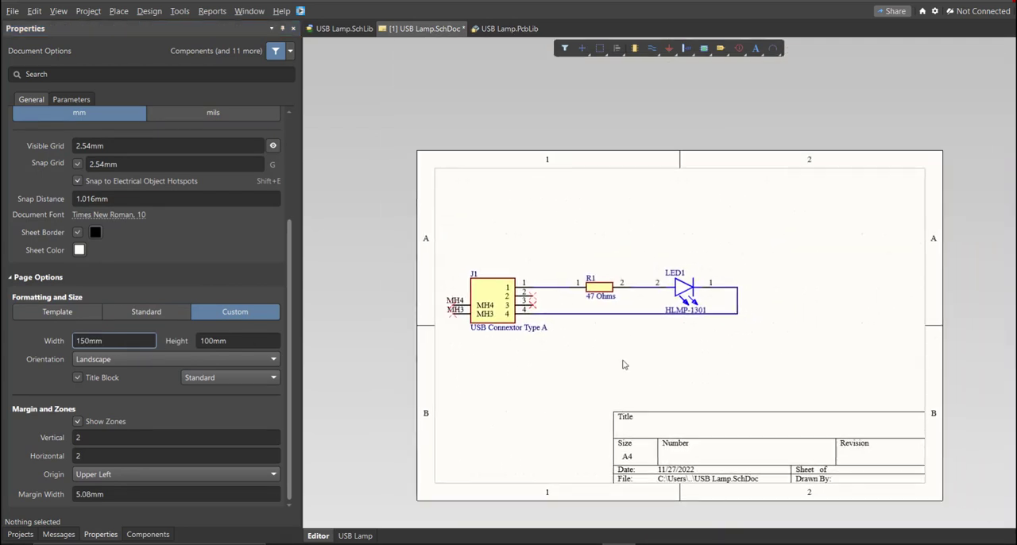
pyautogui.click(140, 340)
pyautogui.doubleClick(140, 339)
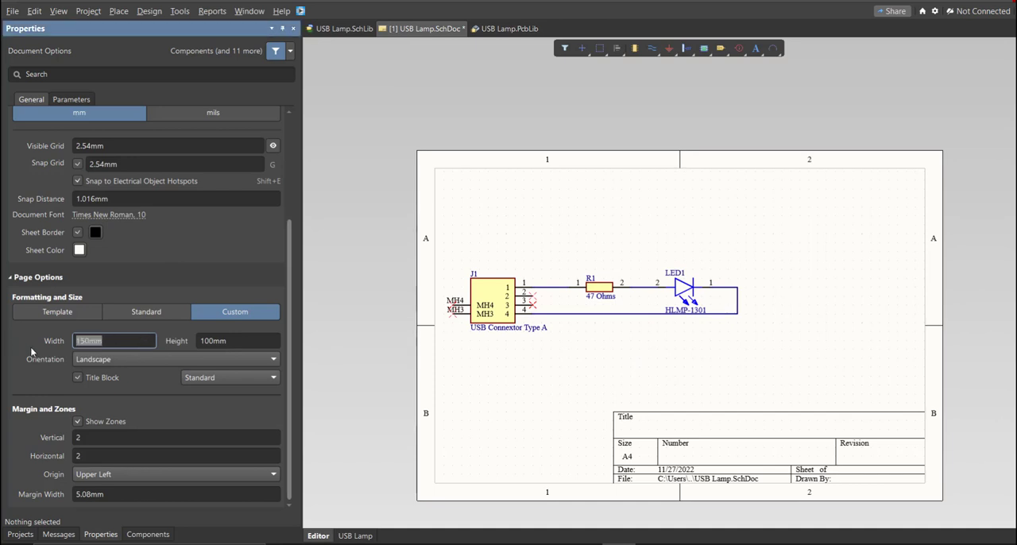
# - Set the custom sheet width to 130 mm
pyautogui.write('130')
pyautogui.press('Return')
pyautogui.keyDown('ctrl'); pyautogui.scroll(-1, 691, 412); pyautogui.keyUp('ctrl')
pyautogui.keyDown('ctrl'); pyautogui.scroll(1, 687, 419); pyautogui.keyUp('ctrl')
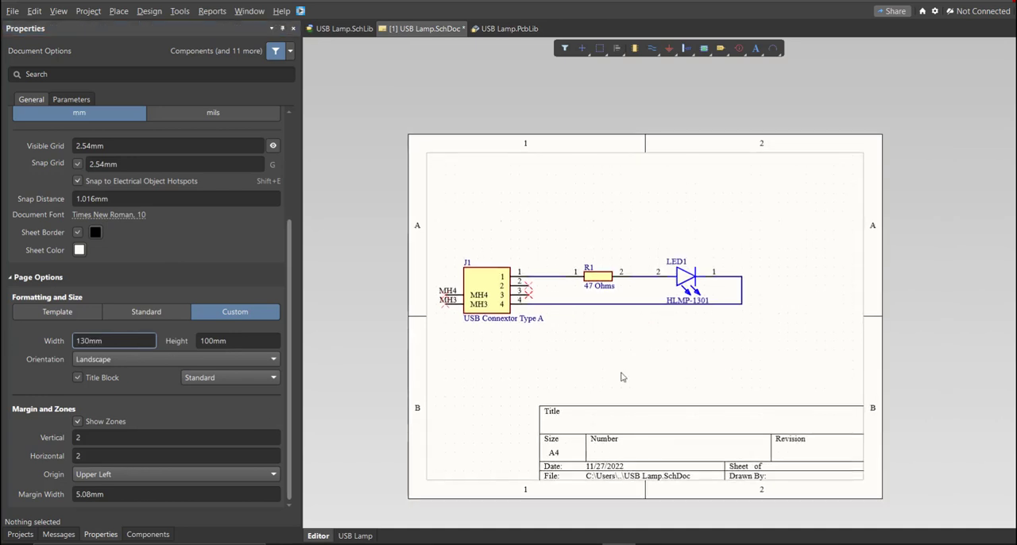
# - Move the whole circuit right and slightly down to centre it horizontally on the sheet, and save the schematic
pyautogui.hotkey('ctrl', 'a')
pyautogui.press('m')
pyautogui.press('s')
pyautogui.click(625, 275)
pyautogui.click(674, 286)
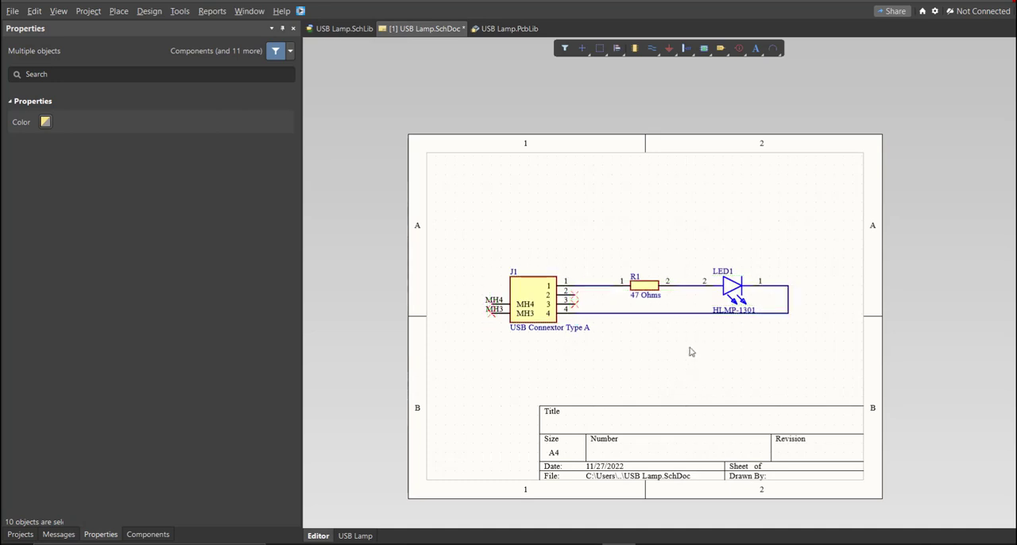
pyautogui.click(690, 352)
pyautogui.keyDown('ctrl'); pyautogui.scroll(1, 580, 327); pyautogui.keyUp('ctrl')
pyautogui.moveTo(611, 387); pyautogui.dragTo(607, 364, button='right')
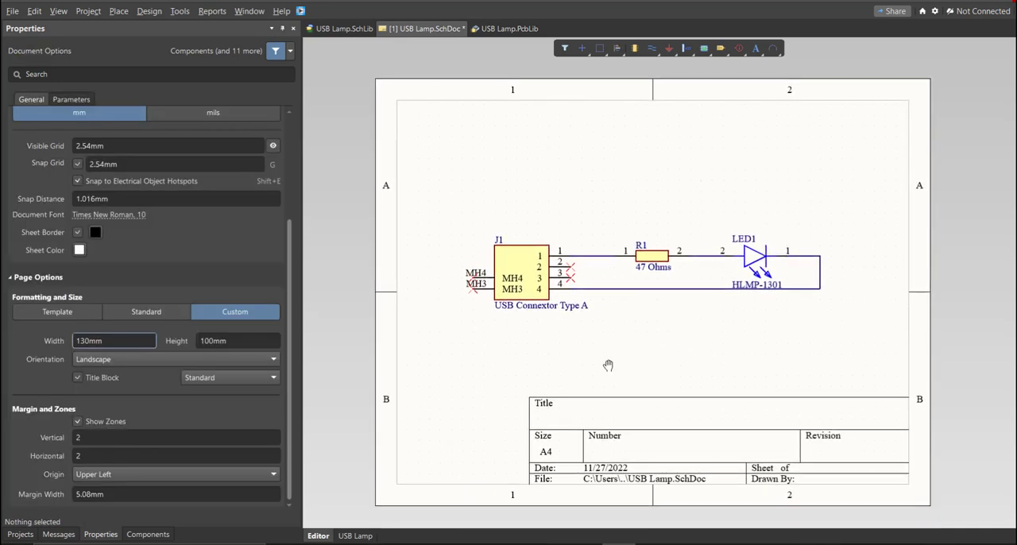
pyautogui.hotkey('ctrl', 's')
# - Validate the USB Lamp.PrjPcb project and review the compiler messages
pyautogui.click(20, 534)
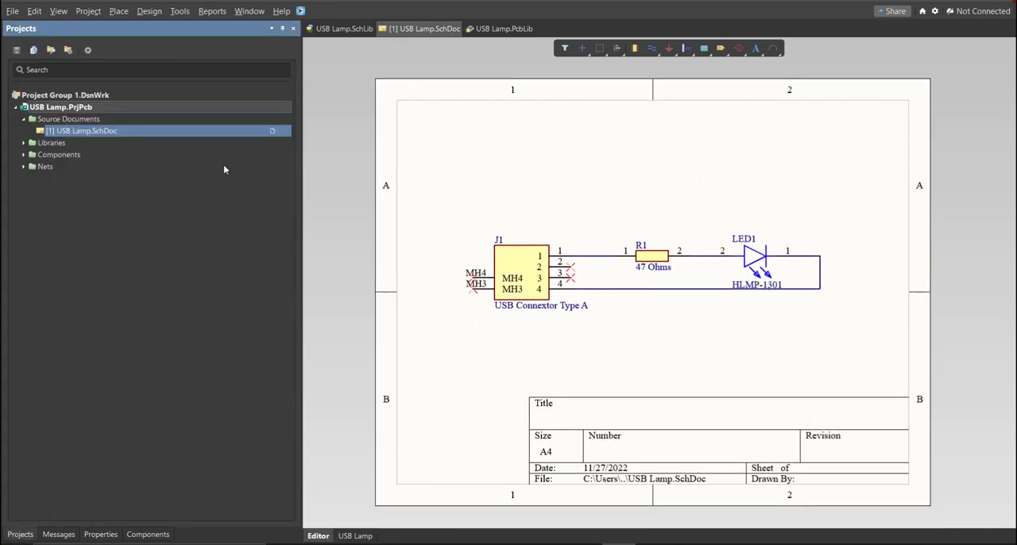
pyautogui.rightClick(182, 109)
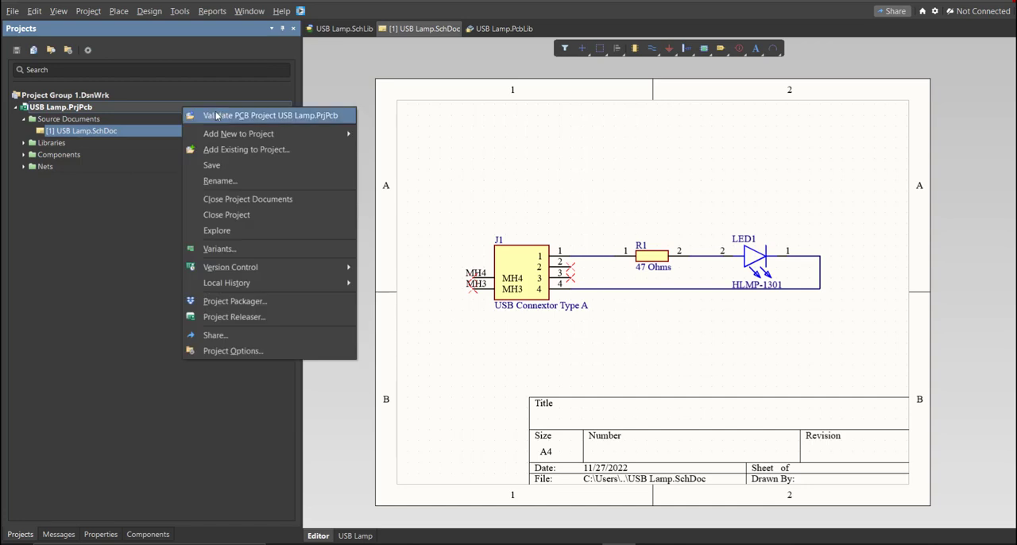
pyautogui.click(216, 116)
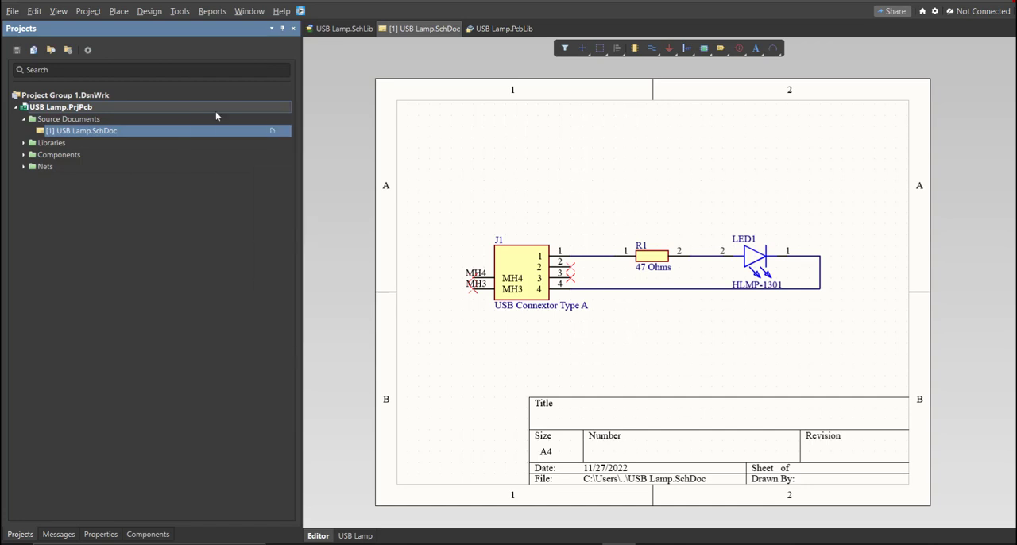
pyautogui.click(58, 533)
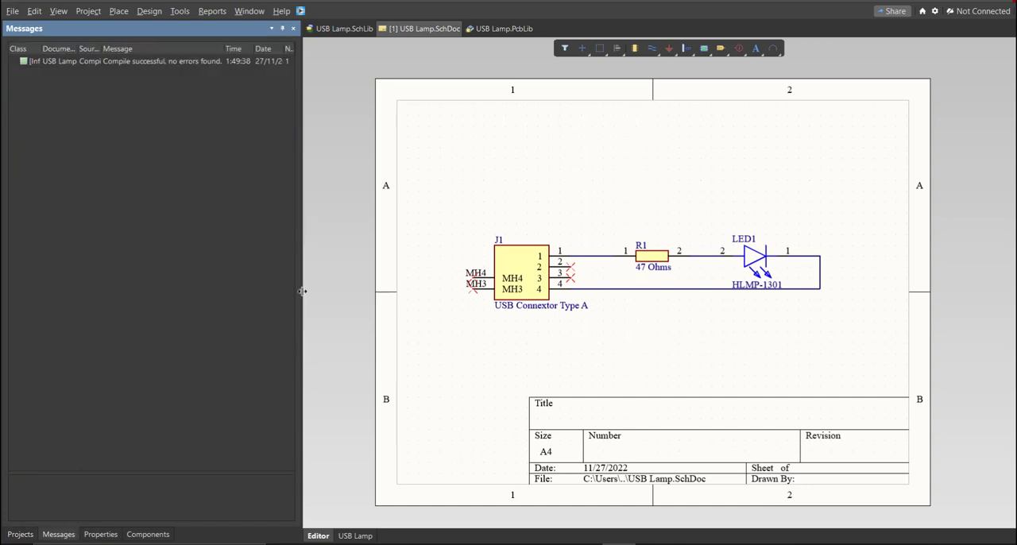
pyautogui.moveTo(301, 290); pyautogui.dragTo(560, 290)
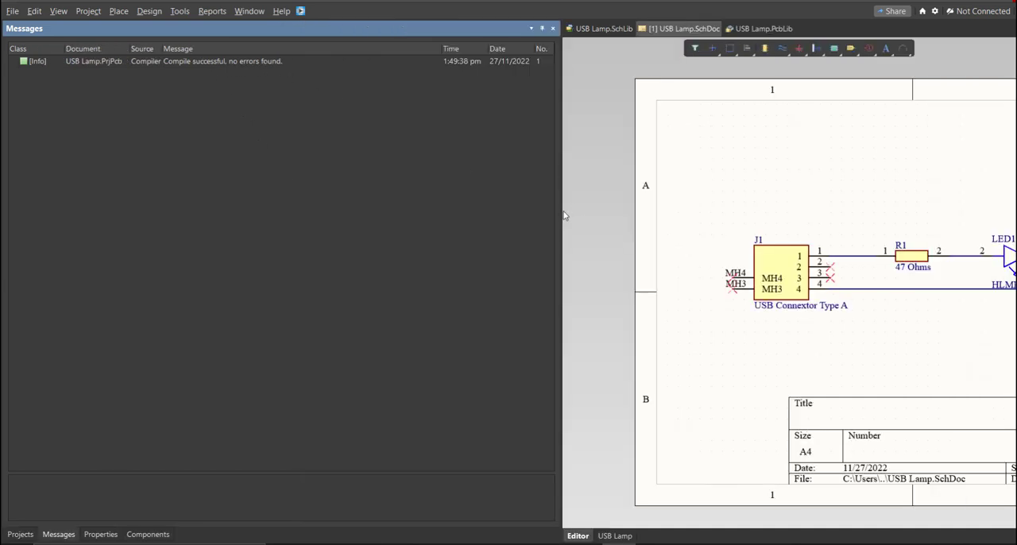
pyautogui.moveTo(563, 213); pyautogui.dragTo(314, 197)
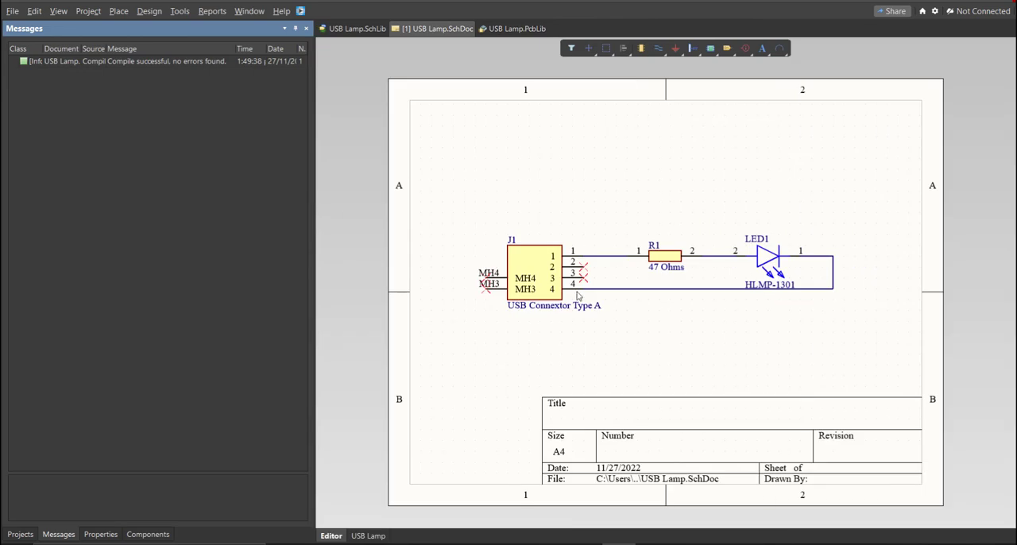
pyautogui.moveTo(576, 292); pyautogui.dragTo(528, 290, button='right')
pyautogui.keyDown('ctrl'); pyautogui.scroll(-1, 530, 290); pyautogui.keyUp('ctrl')
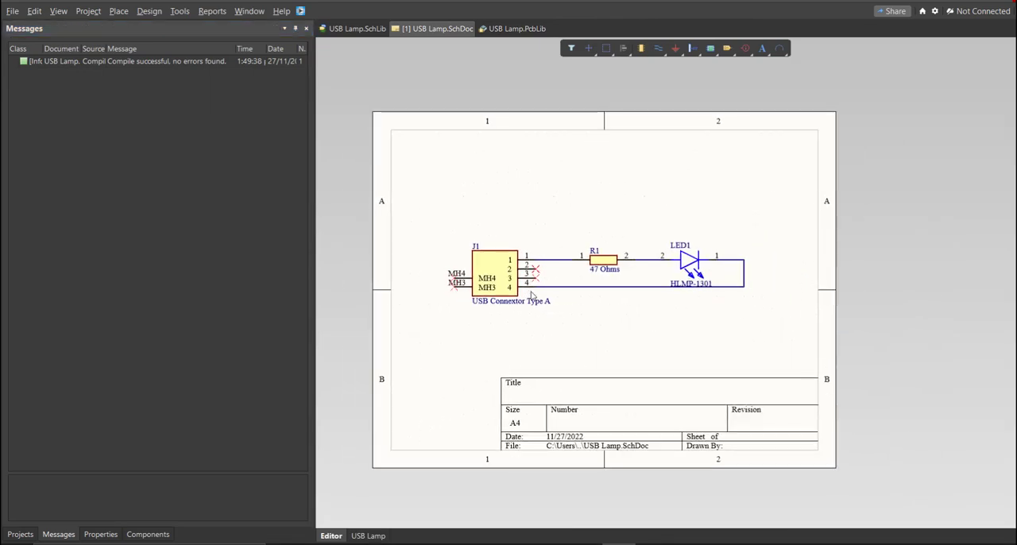
# - Add a new PCB document to the project and save it over the existing file USB Lamp.PcbDoc
pyautogui.click(22, 534)
pyautogui.click(13, 11)
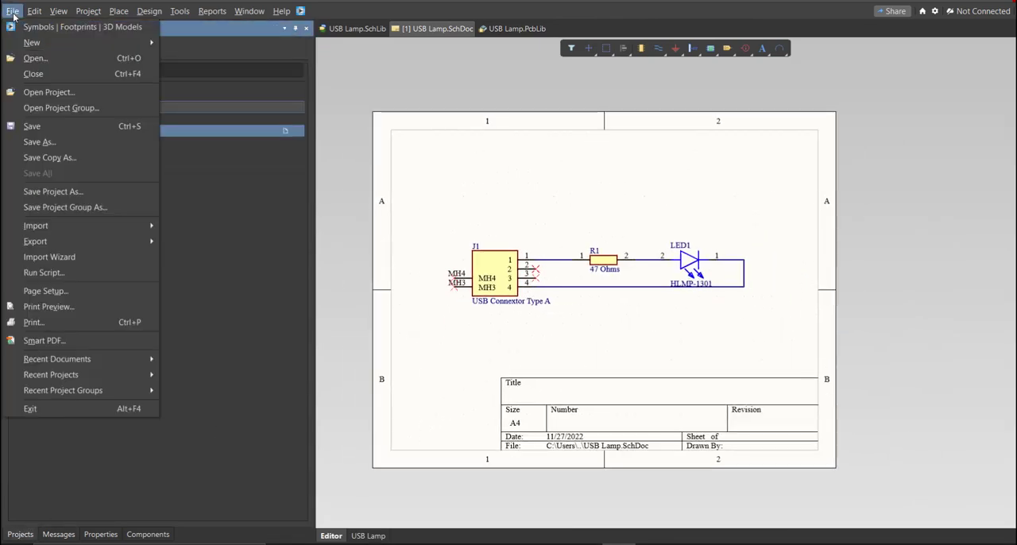
pyautogui.moveTo(34, 42)
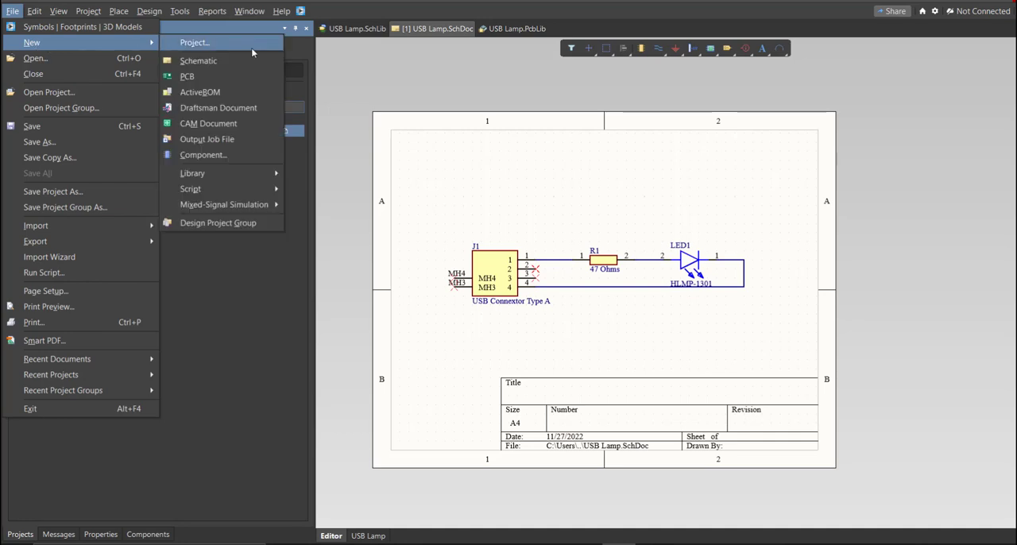
pyautogui.click(252, 79)
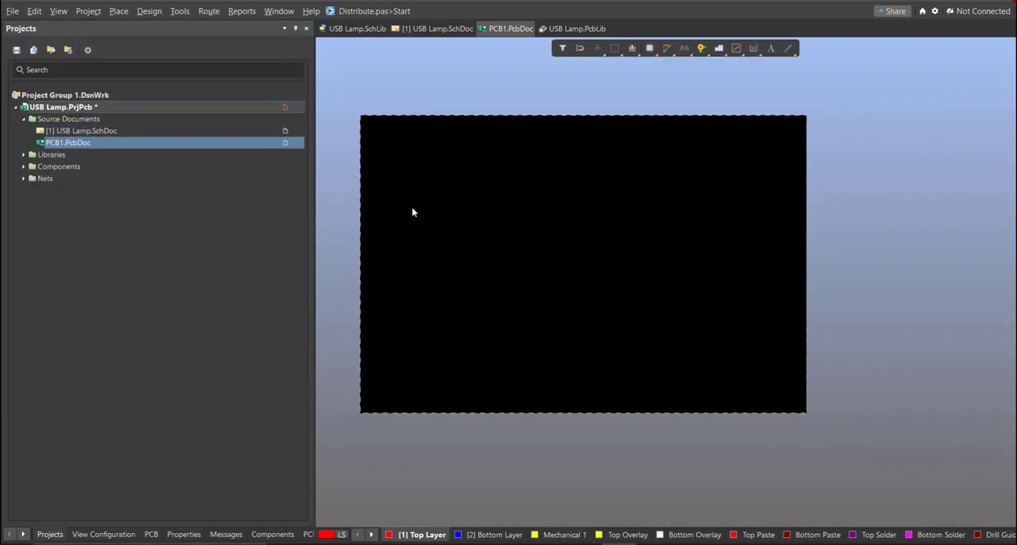
pyautogui.hotkey('ctrl', 's')
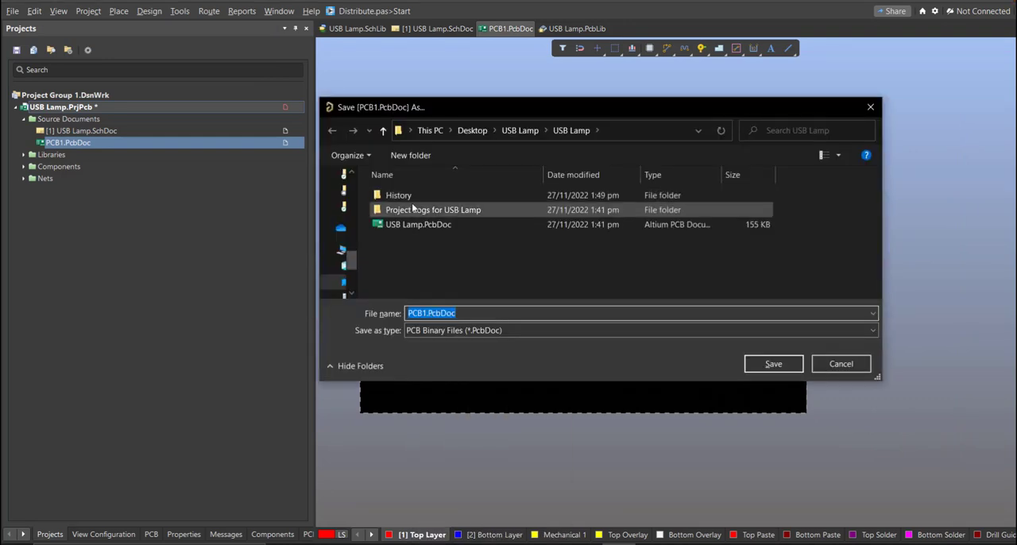
pyautogui.click(412, 224)
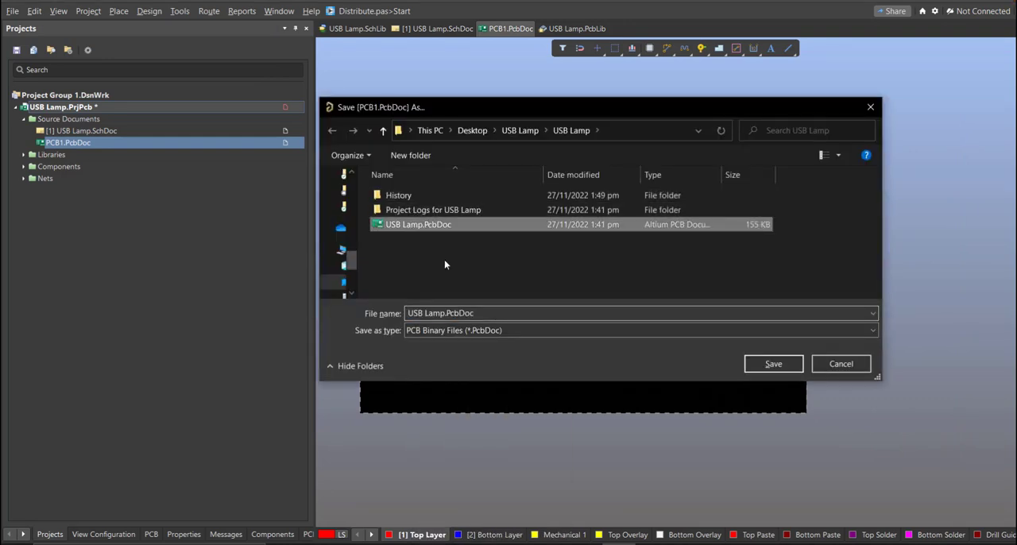
pyautogui.click(747, 364)
pyautogui.click(556, 276)
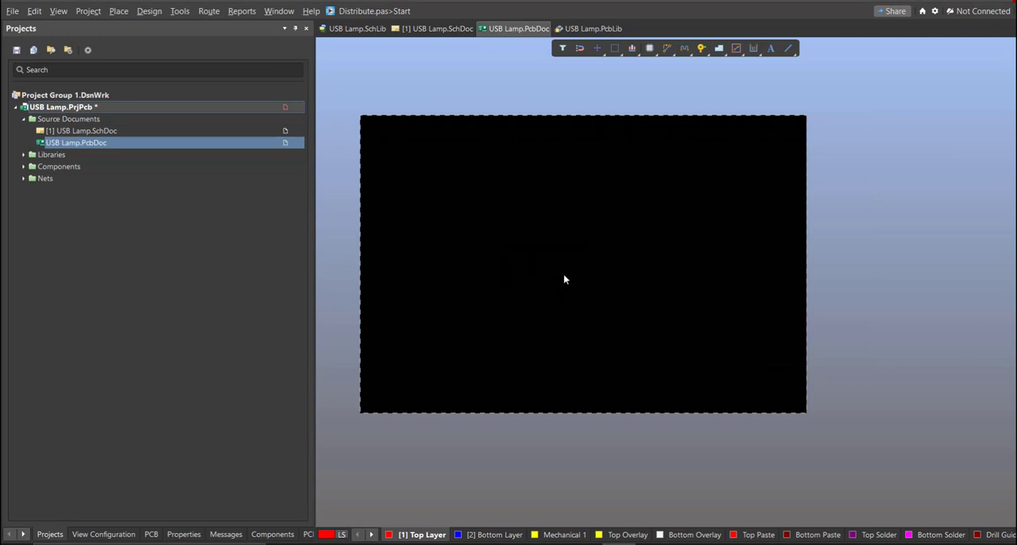
pyautogui.moveTo(487, 256); pyautogui.dragTo(525, 287, button='right')
pyautogui.keyDown('ctrl'); pyautogui.scroll(1, 528, 291); pyautogui.keyUp('ctrl')
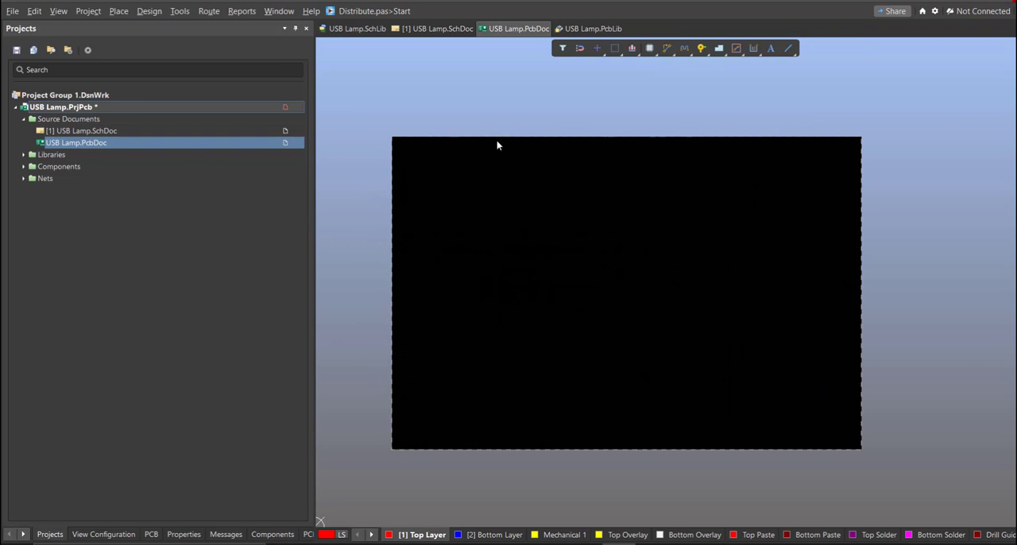
# - Update USB Lamp.PcbDoc from the schematic, validating and executing all the changes in the engineering change order
pyautogui.click(426, 31)
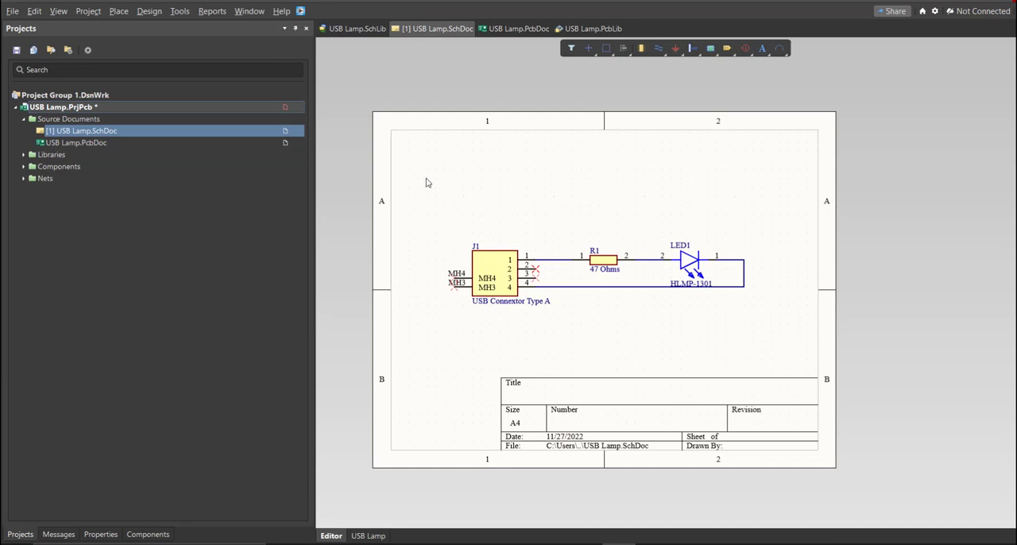
pyautogui.click(148, 10)
pyautogui.click(162, 26)
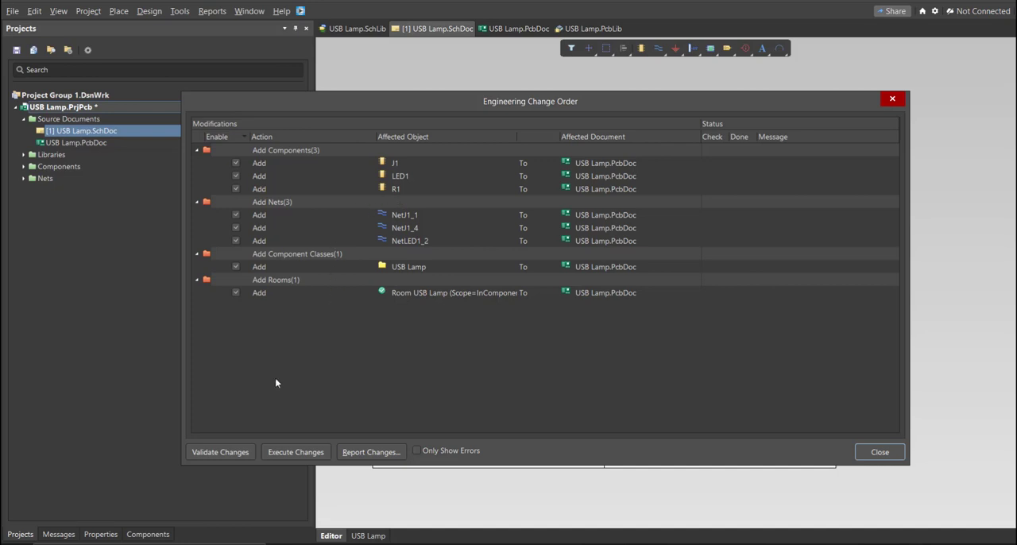
pyautogui.click(236, 453)
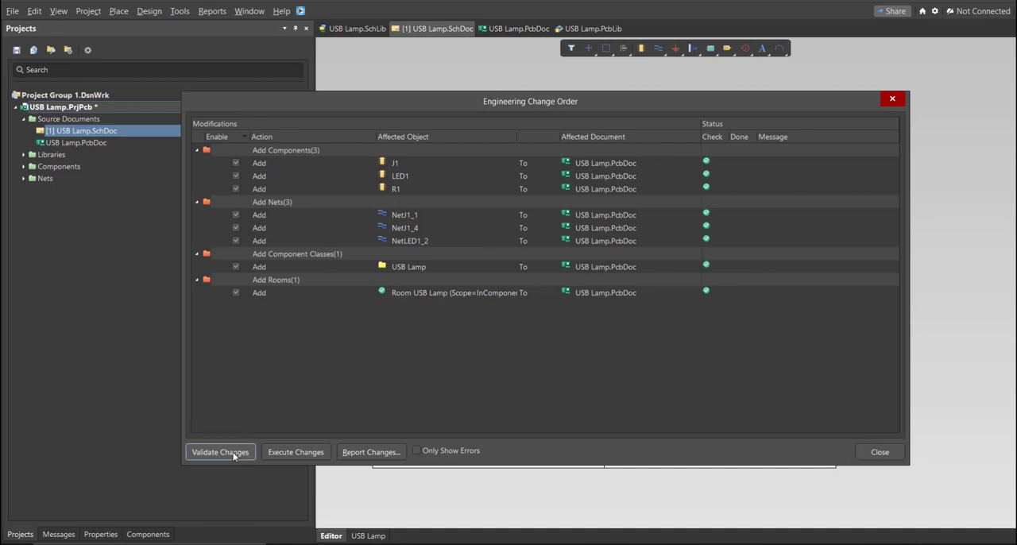
pyautogui.click(292, 452)
pyautogui.click(862, 451)
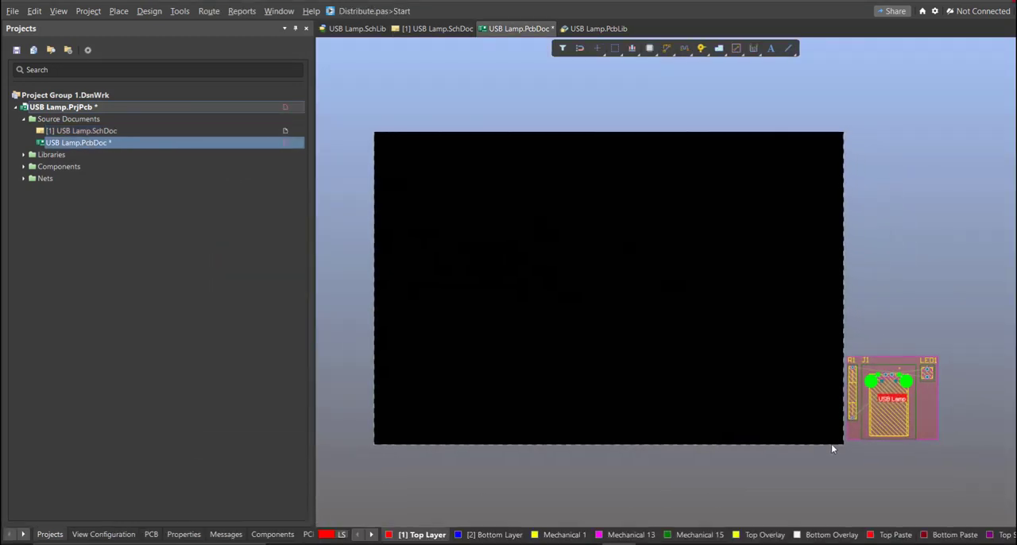
# - Move connector J1 to the board's lower left edge, rotated so its pins face inward and its body overhangs the edge
pyautogui.keyDown('ctrl'); pyautogui.scroll(1, 869, 449); pyautogui.keyUp('ctrl')
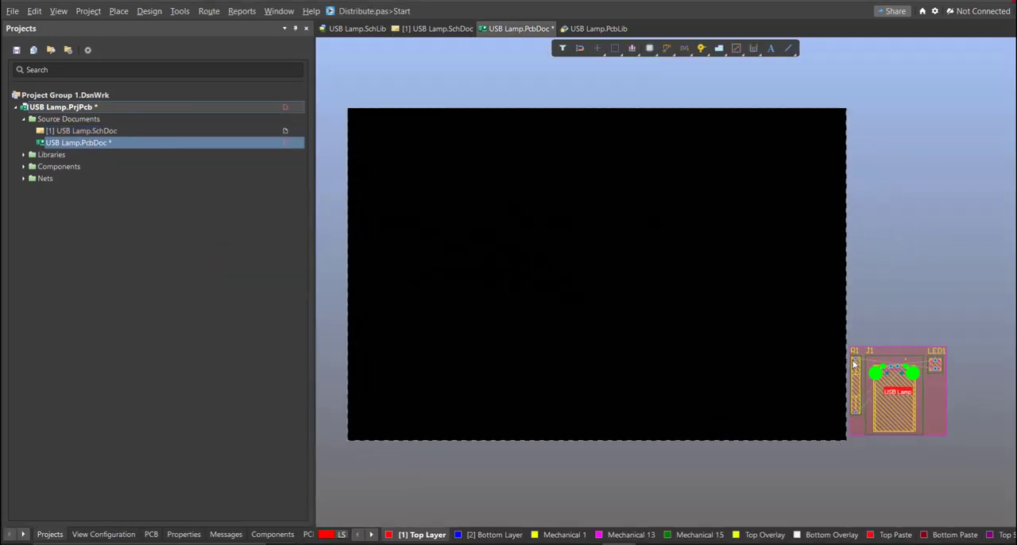
pyautogui.keyDown('ctrl'); pyautogui.scroll(3, 945, 393); pyautogui.keyUp('ctrl')
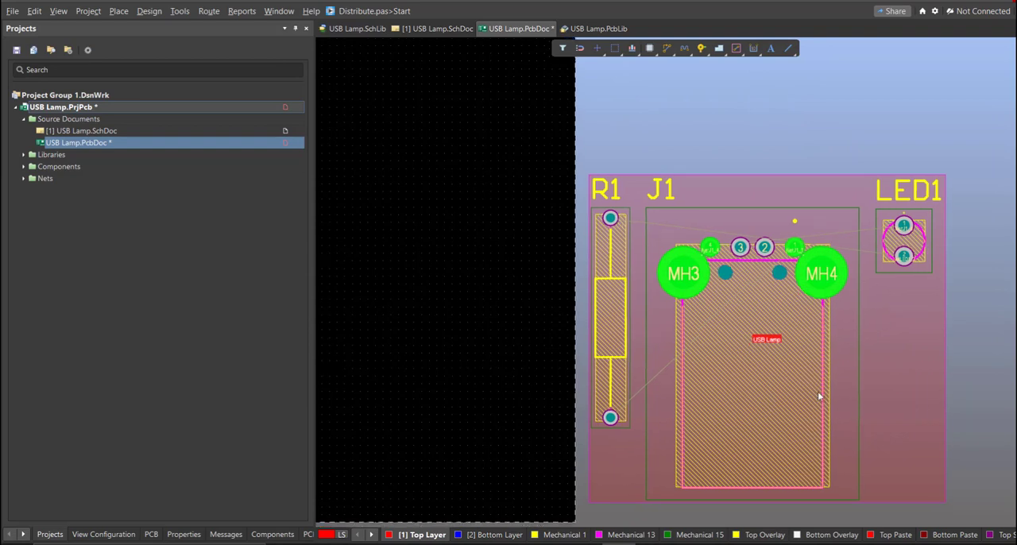
pyautogui.keyDown('ctrl'); pyautogui.scroll(-5, 901, 393); pyautogui.keyUp('ctrl')
pyautogui.keyDown('ctrl'); pyautogui.scroll(2, 862, 388); pyautogui.keyUp('ctrl')
pyautogui.moveTo(907, 365); pyautogui.dragTo(549, 362)
pyautogui.keyDown('ctrl'); pyautogui.scroll(-2, 900, 348); pyautogui.keyUp('ctrl')
pyautogui.keyDown('ctrl'); pyautogui.scroll(3, 635, 380); pyautogui.keyUp('ctrl')
pyautogui.press('space')
pyautogui.press('space')
pyautogui.press('space')
# - Place resistor R1 upright on the board just right of J1, and LED1 close to the right of R1
pyautogui.keyDown('ctrl'); pyautogui.scroll(-4, 581, 335); pyautogui.keyUp('ctrl')
pyautogui.keyDown('shift'); pyautogui.scroll(-4, 714, 338); pyautogui.keyUp('shift')
pyautogui.moveTo(855, 339); pyautogui.dragTo(421, 318)
pyautogui.moveTo(934, 314); pyautogui.dragTo(587, 340)
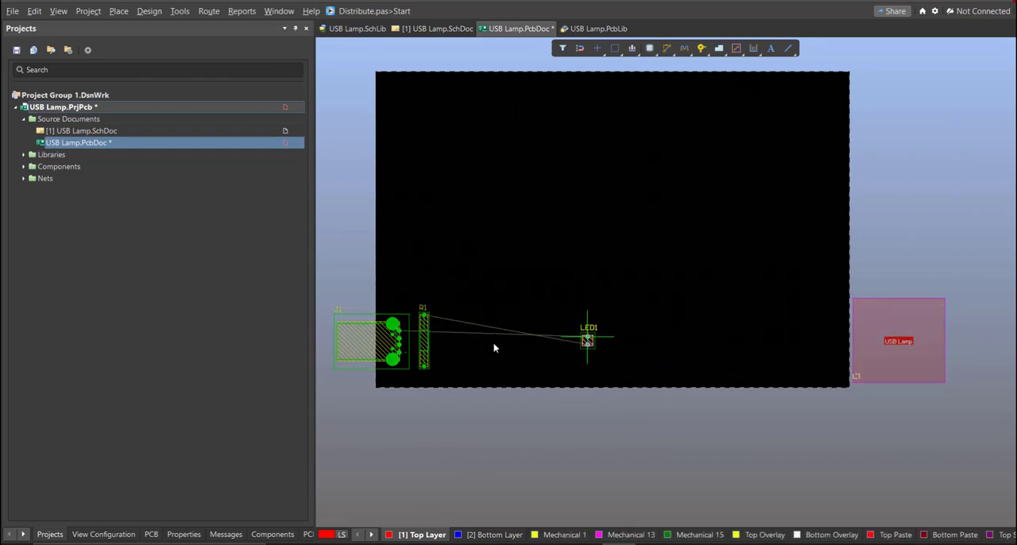
pyautogui.keyDown('ctrl'); pyautogui.scroll(3, 421, 338); pyautogui.keyUp('ctrl')
pyautogui.moveTo(493, 348); pyautogui.dragTo(474, 357)
pyautogui.moveTo(457, 378); pyautogui.dragTo(619, 385, button='right')
pyautogui.keyDown('ctrl'); pyautogui.scroll(1, 623, 380); pyautogui.keyUp('ctrl')
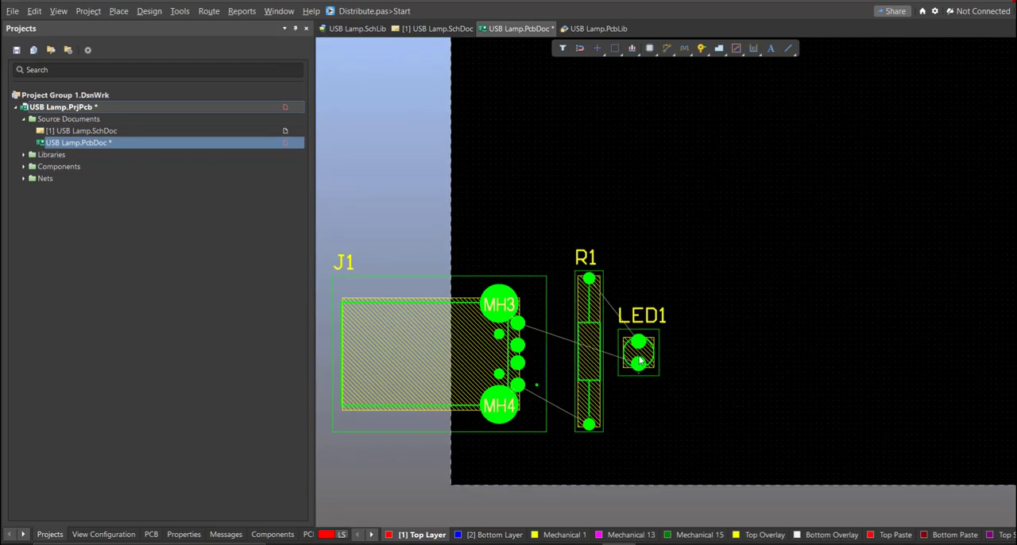
pyautogui.keyDown('ctrl'); pyautogui.scroll(-4, 640, 361); pyautogui.keyUp('ctrl')
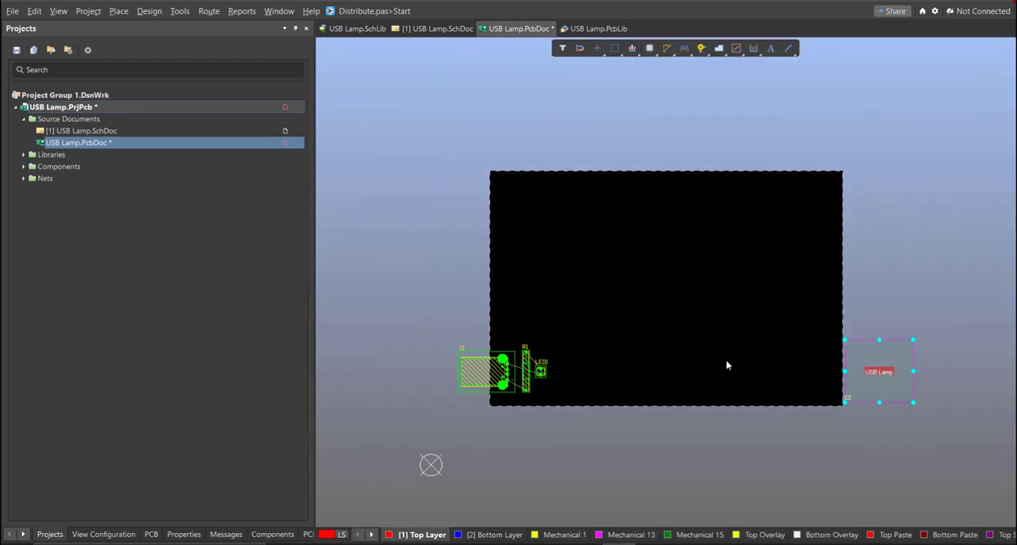
# - In board planning mode, edit the board shape by pulling its right edge in to a short distance past LED1
pyautogui.press('1')
pyautogui.keyDown('ctrl'); pyautogui.scroll(1, 602, 353); pyautogui.keyUp('ctrl')
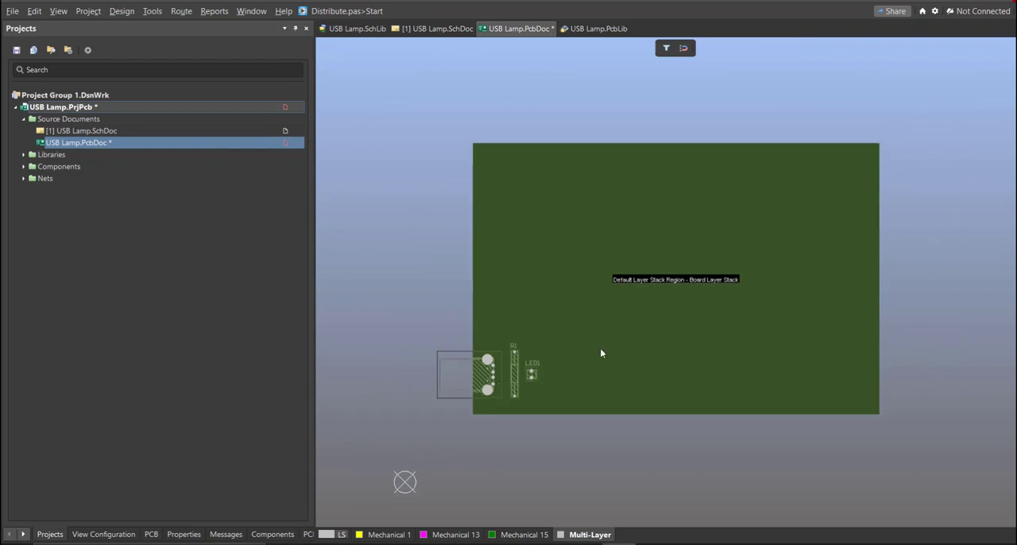
pyautogui.click(122, 11)
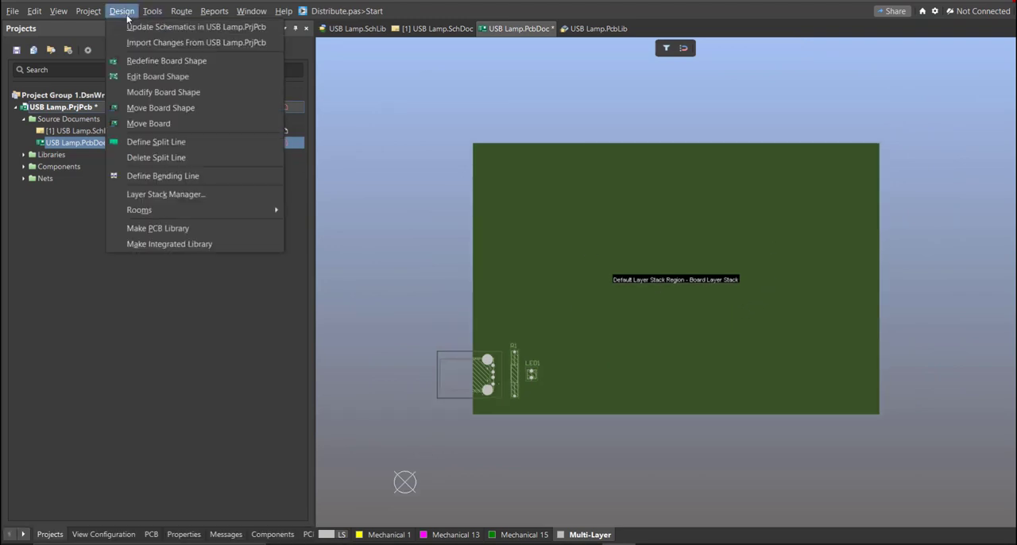
pyautogui.click(137, 75)
pyautogui.keyDown('ctrl'); pyautogui.scroll(1, 527, 210); pyautogui.keyUp('ctrl')
pyautogui.moveTo(531, 211); pyautogui.dragTo(486, 224, button='right')
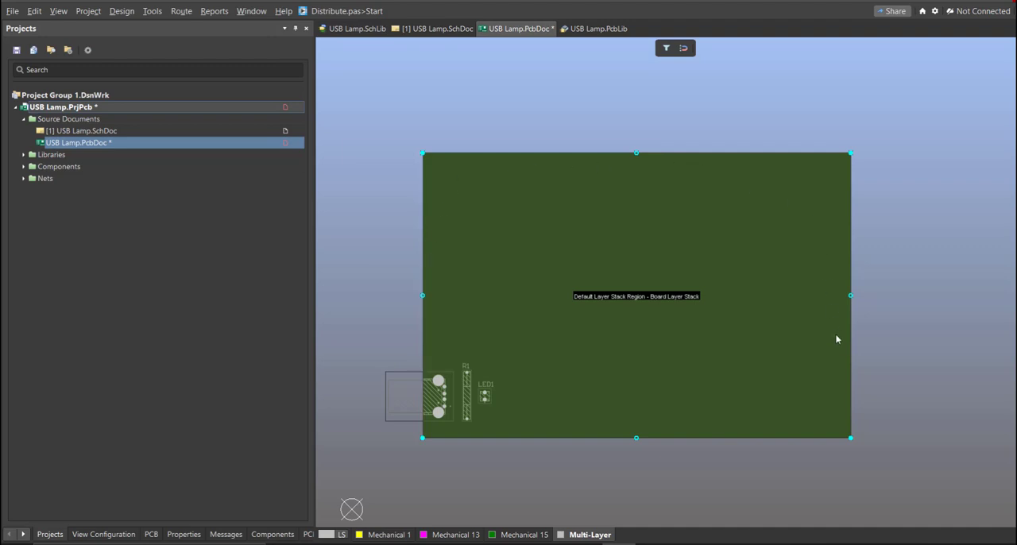
pyautogui.moveTo(848, 296); pyautogui.dragTo(786, 299)
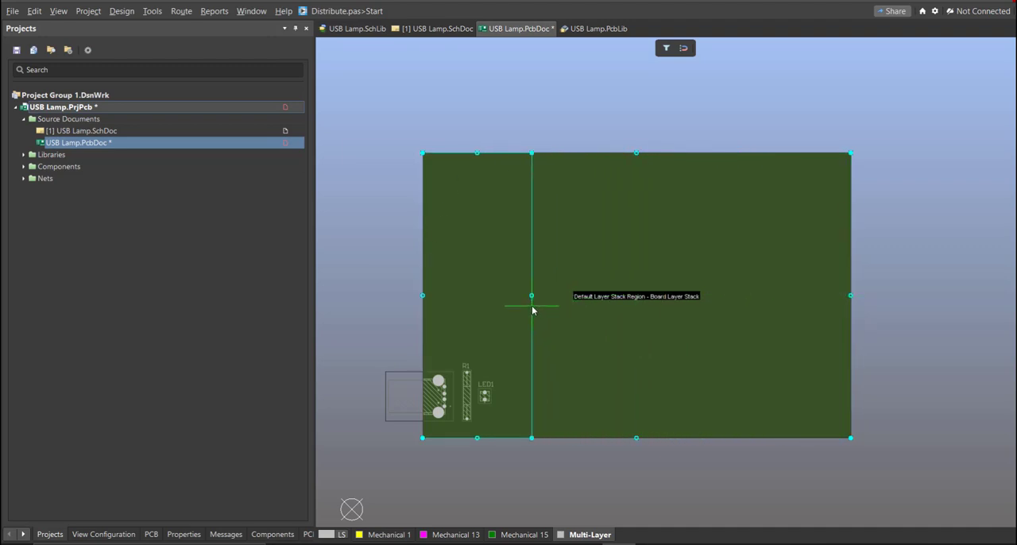
pyautogui.moveTo(546, 315); pyautogui.dragTo(546, 314)
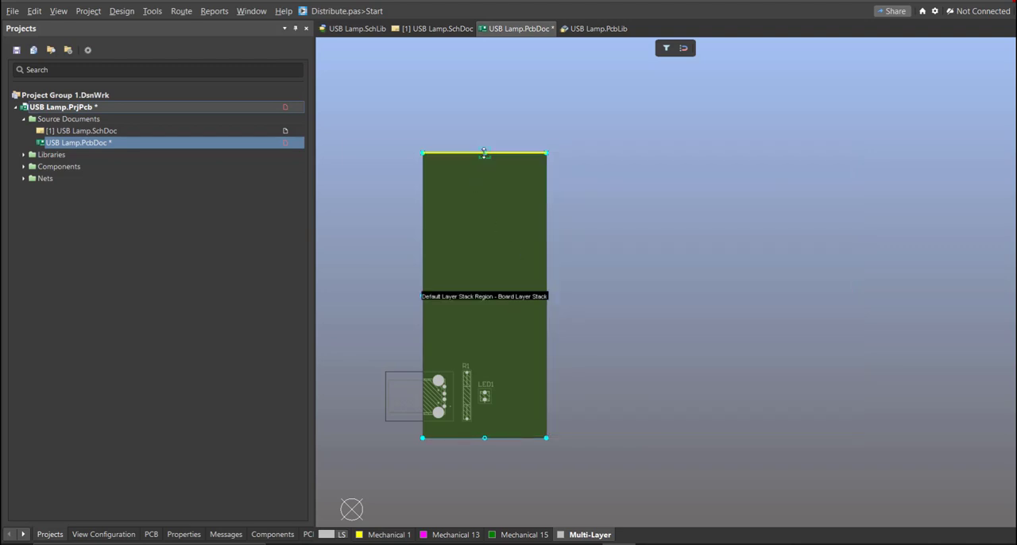
# - Pull the board's top and bottom edges in close around the components and return to the 2D layout view
pyautogui.moveTo(484, 154); pyautogui.dragTo(473, 273)
pyautogui.keyDown('ctrl'); pyautogui.scroll(2, 462, 352); pyautogui.keyUp('ctrl')
pyautogui.moveTo(461, 352); pyautogui.dragTo(464, 366)
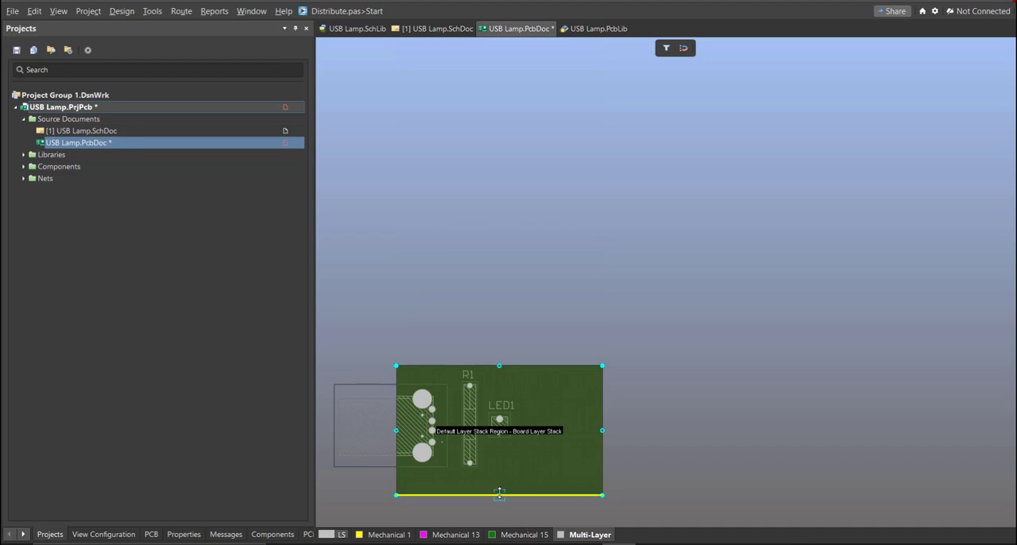
pyautogui.keyDown('ctrl'); pyautogui.scroll(2, 485, 492); pyautogui.keyUp('ctrl')
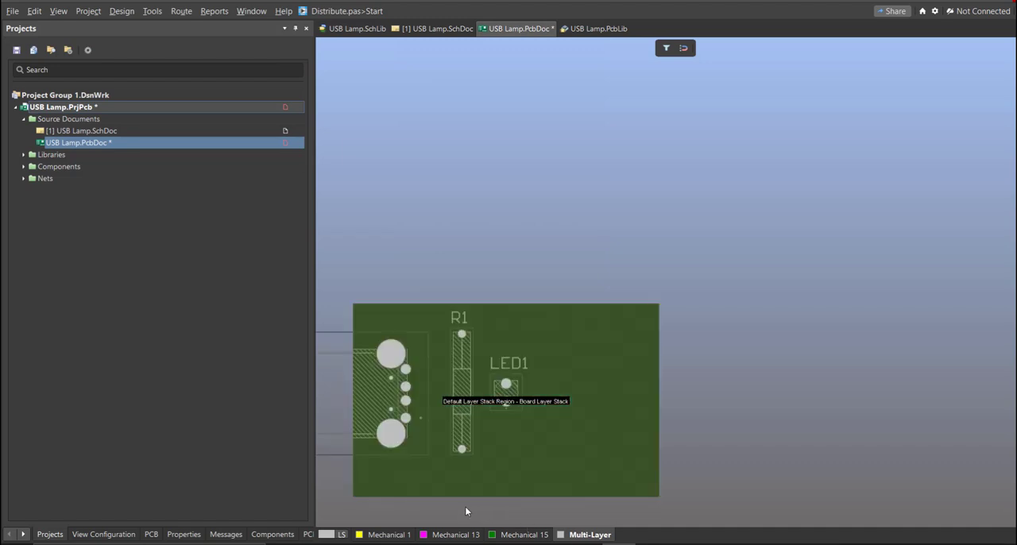
pyautogui.moveTo(467, 510); pyautogui.dragTo(490, 469, button='right')
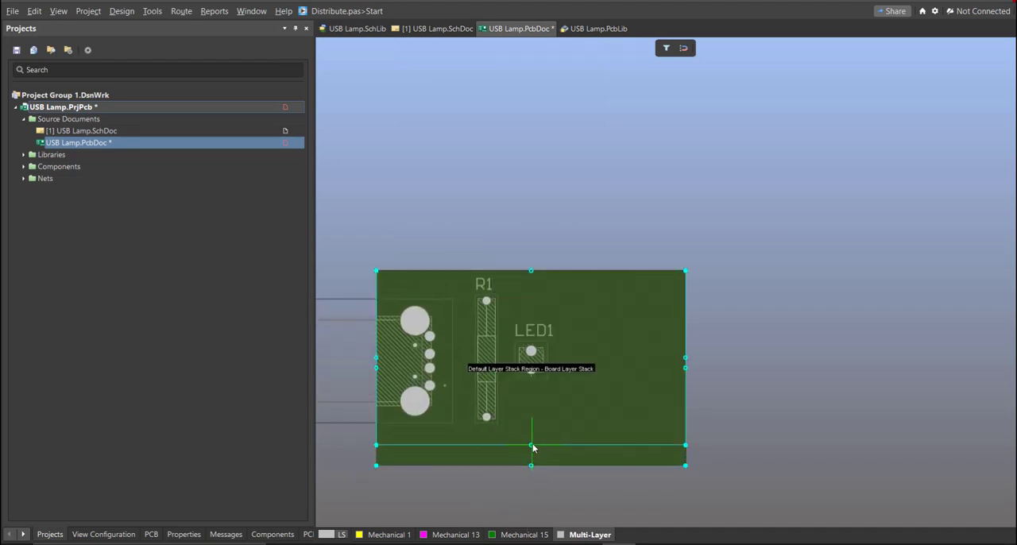
pyautogui.moveTo(532, 447); pyautogui.dragTo(532, 446)
pyautogui.press('2')
pyautogui.moveTo(472, 411); pyautogui.dragTo(601, 434, button='right')
pyautogui.moveTo(601, 436); pyautogui.dragTo(602, 411, button='middle')
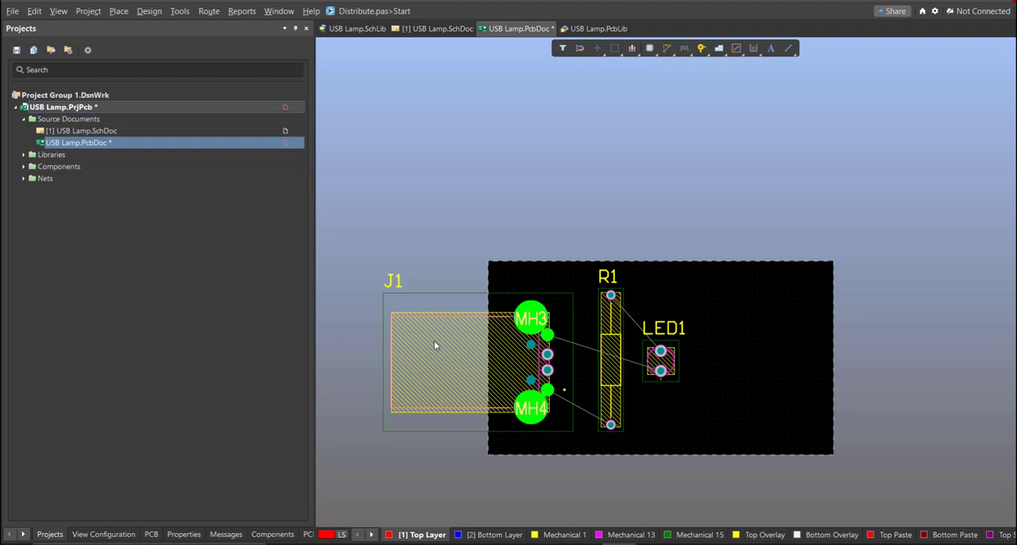
# - Interactively route a Top Layer track at the default width from J1 pad 1 to R1 pad 1
pyautogui.click(209, 11)
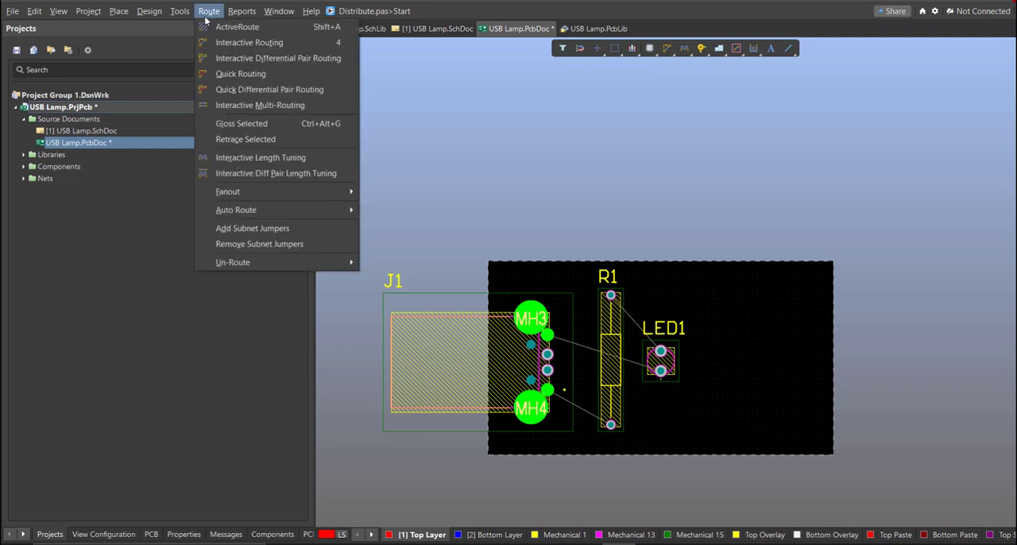
pyautogui.click(230, 44)
pyautogui.keyDown('ctrl'); pyautogui.scroll(5, 545, 459); pyautogui.keyUp('ctrl')
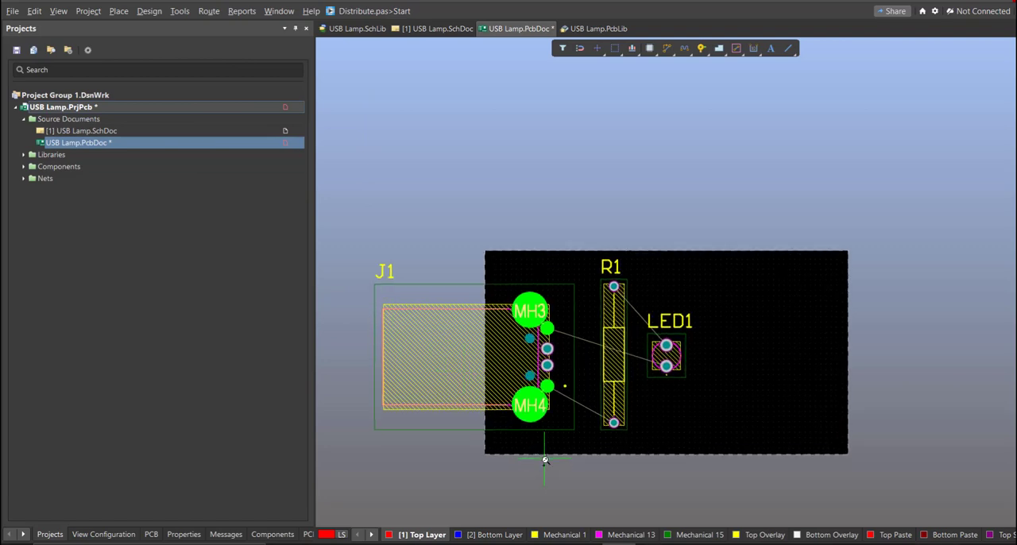
pyautogui.keyDown('ctrl'); pyautogui.scroll(4, 556, 321); pyautogui.keyUp('ctrl')
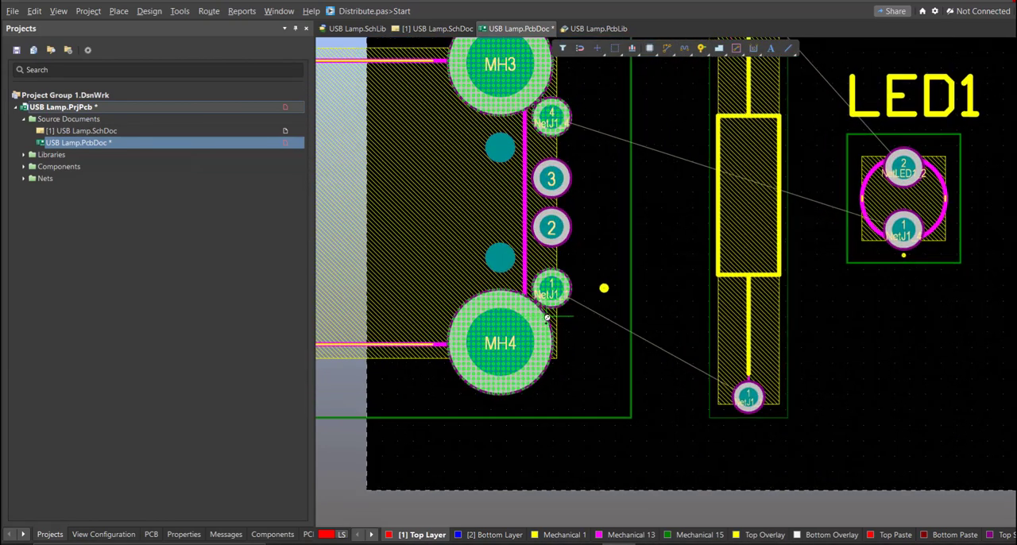
pyautogui.click(552, 305)
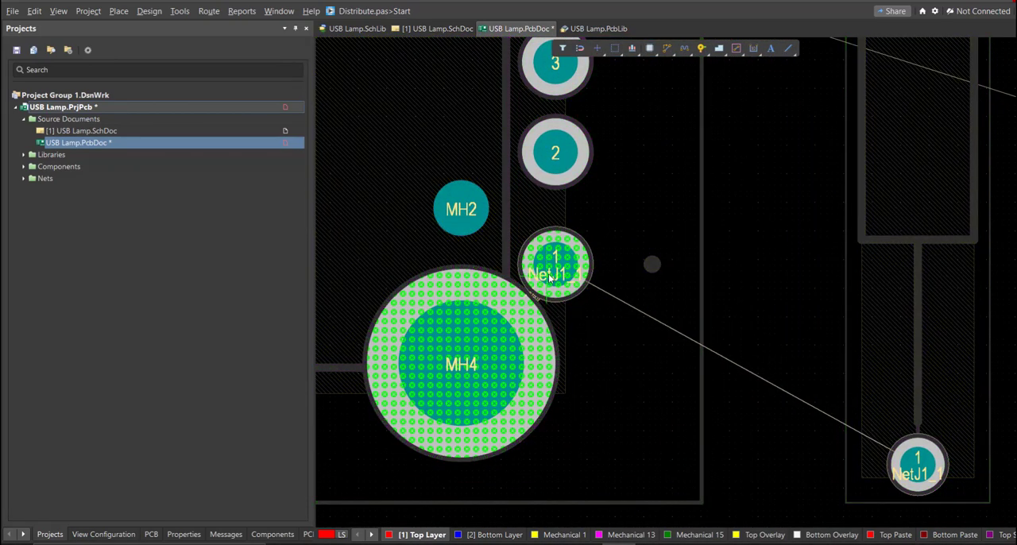
pyautogui.keyDown('ctrl'); pyautogui.scroll(-3, 673, 328); pyautogui.keyUp('ctrl')
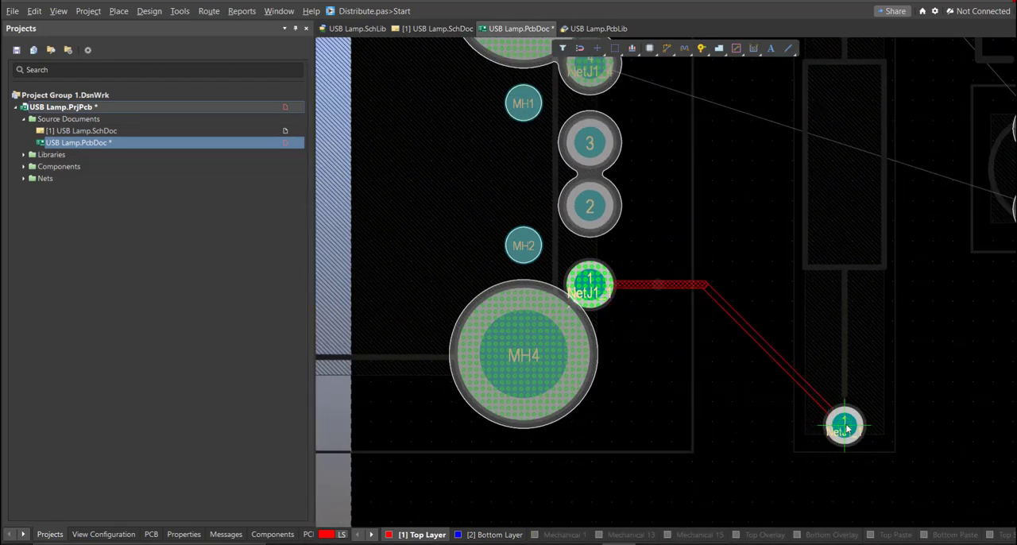
pyautogui.click(847, 429)
pyautogui.keyDown('ctrl'); pyautogui.scroll(-3, 673, 397); pyautogui.keyUp('ctrl')
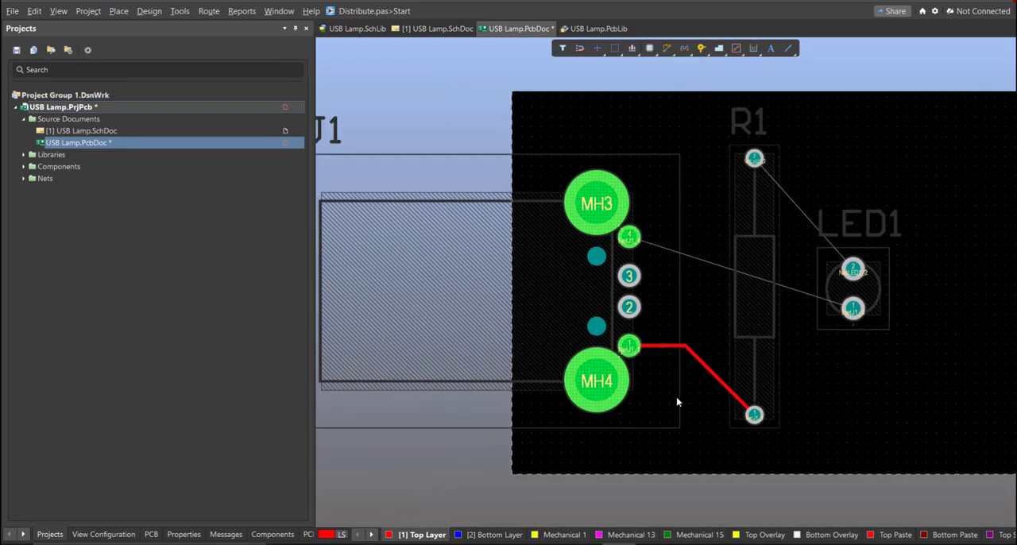
# - In the routing Width rule, set the Top Layer's preferred and maximum widths to 50 mil and raise its minimum width
pyautogui.moveTo(676, 402); pyautogui.dragTo(618, 441, button='right')
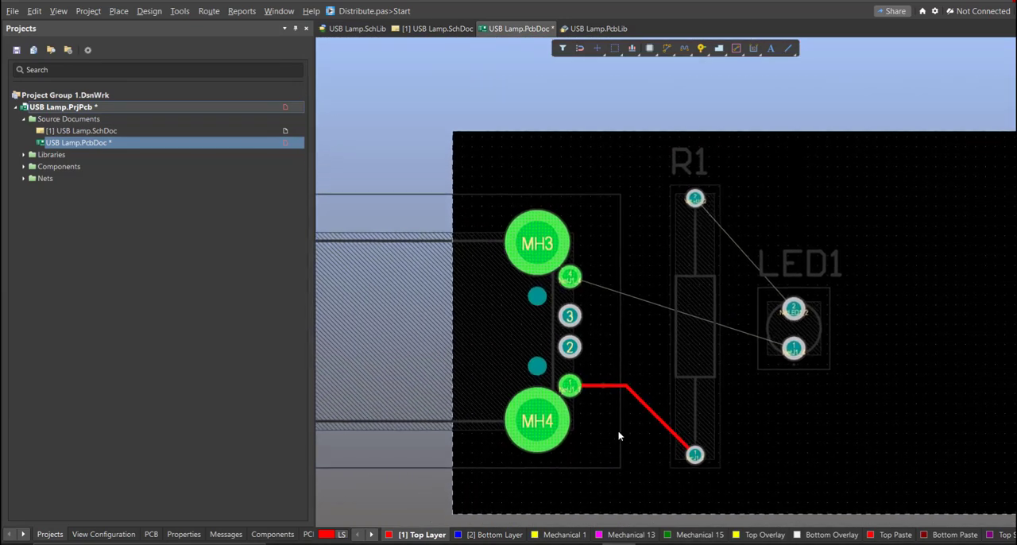
pyautogui.keyDown('ctrl'); pyautogui.scroll(1, 618, 430); pyautogui.keyUp('ctrl')
pyautogui.press('d')
pyautogui.press('r')
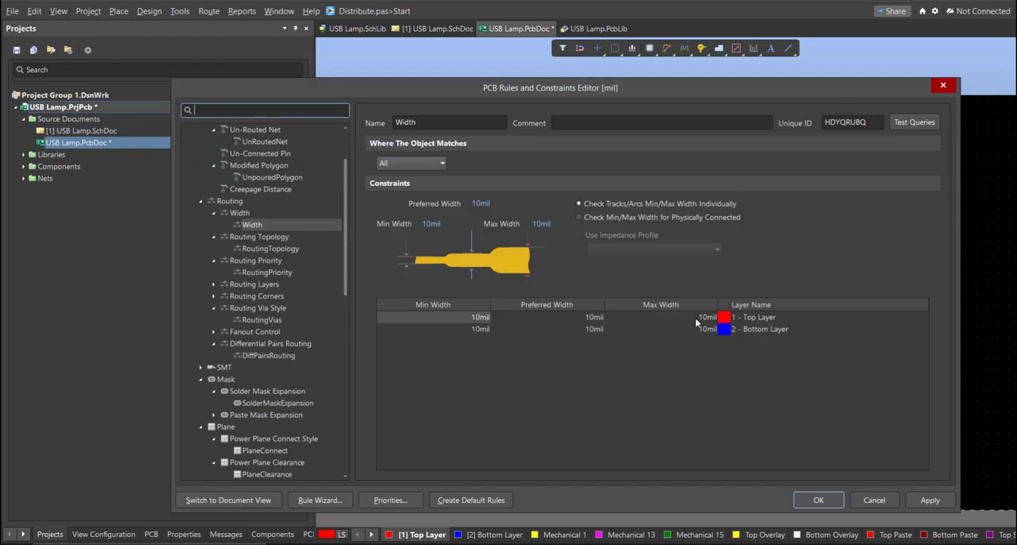
pyautogui.click(702, 318)
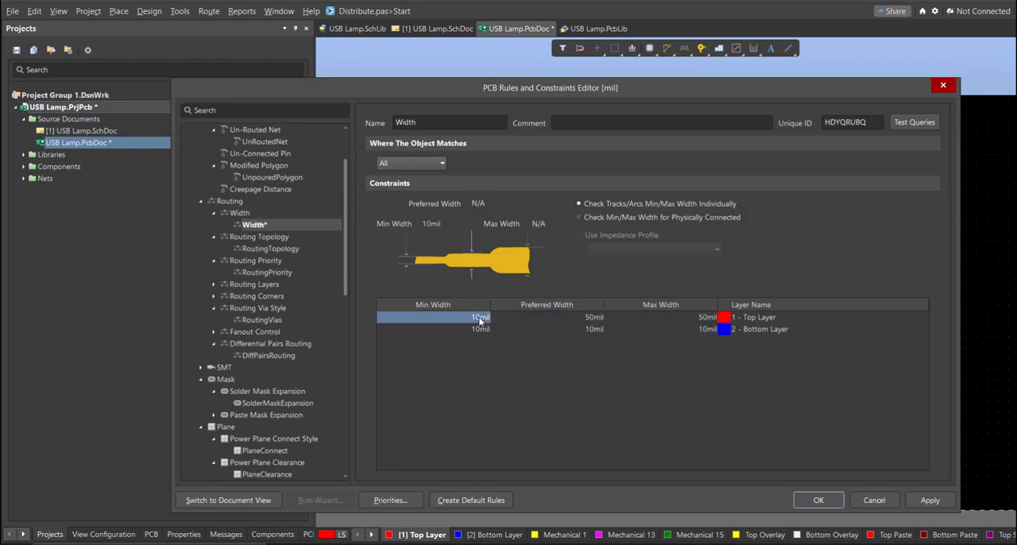
pyautogui.click(828, 499)
# - Hide the designator text of the USB connector J1
pyautogui.moveTo(496, 316); pyautogui.dragTo(625, 331, button='right')
pyautogui.keyDown('ctrl'); pyautogui.scroll(-2, 624, 331); pyautogui.keyUp('ctrl')
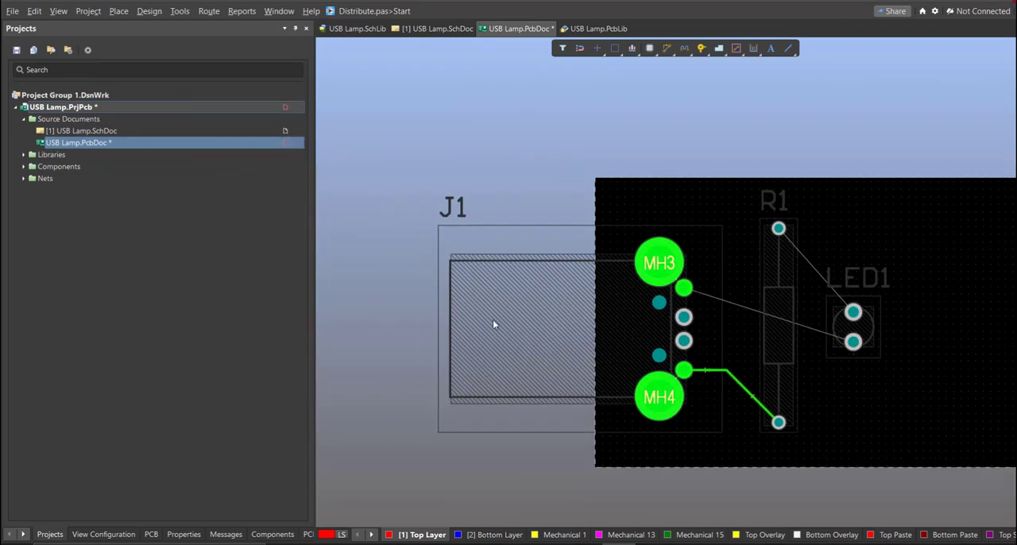
pyautogui.doubleClick(493, 321)
pyautogui.click(287, 230)
pyautogui.keyDown('ctrl'); pyautogui.scroll(3, 741, 368); pyautogui.keyUp('ctrl')
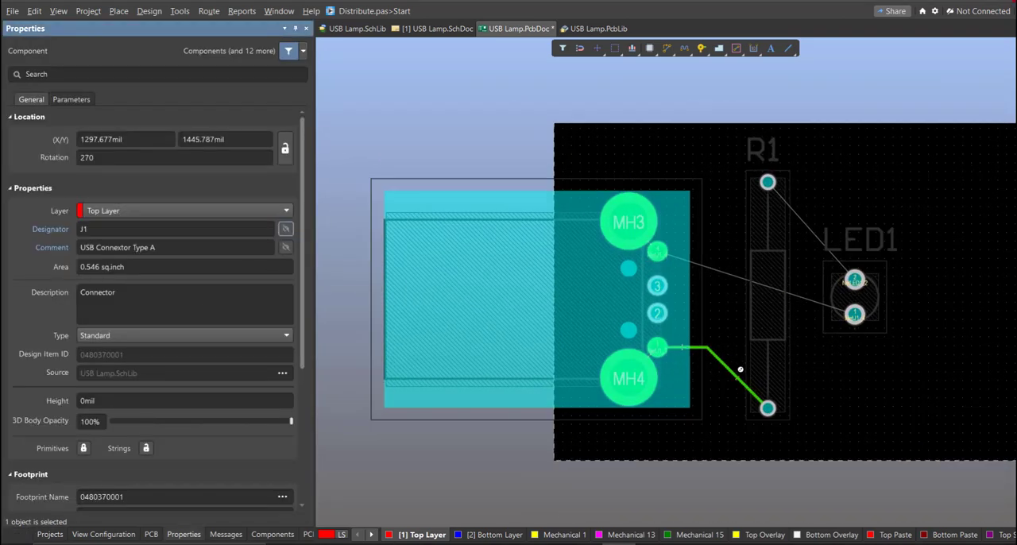
# - Delete the thin track segments between J1 pad 1 and R1 pad 1
pyautogui.click(737, 350)
pyautogui.keyDown('ctrl'); pyautogui.scroll(2, 719, 332); pyautogui.keyUp('ctrl')
pyautogui.click(702, 361)
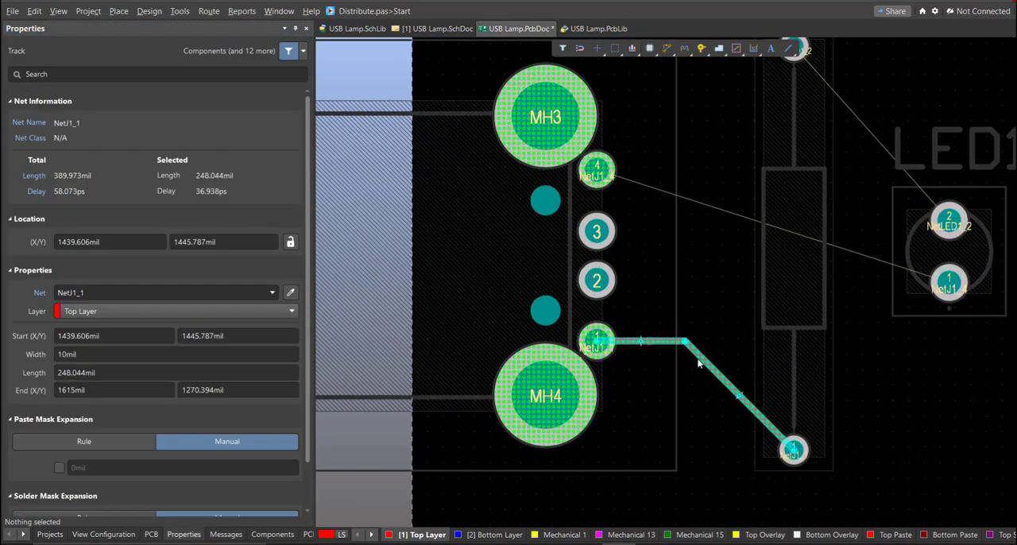
pyautogui.keyDown('ctrl'); pyautogui.scroll(1, 648, 342); pyautogui.keyUp('ctrl')
pyautogui.press('Delete')
# - Route a 50 mil Top Layer track from J1 pad 1 to R1 pad 1
pyautogui.hotkey('ctrl', 'w')
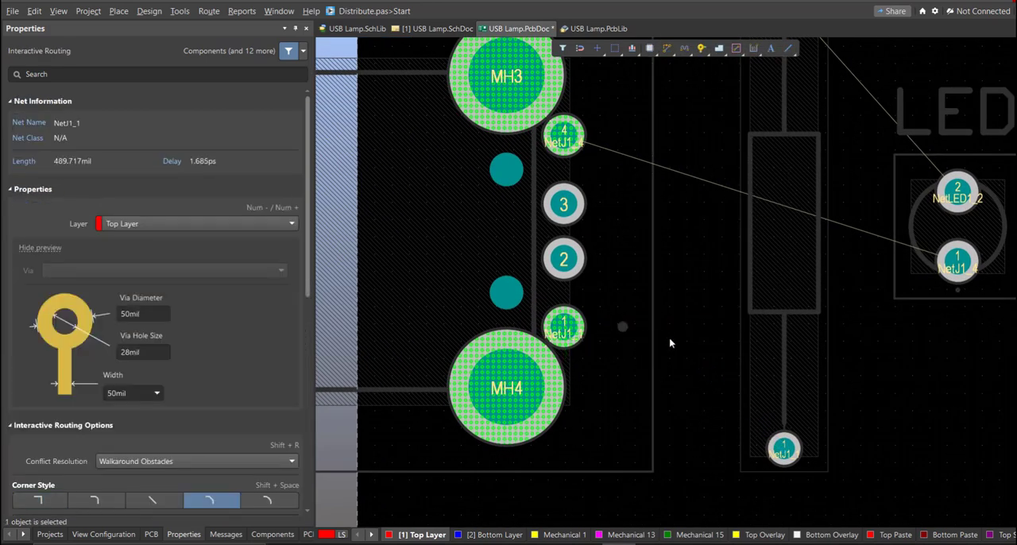
pyautogui.click(702, 354)
pyautogui.click(784, 449)
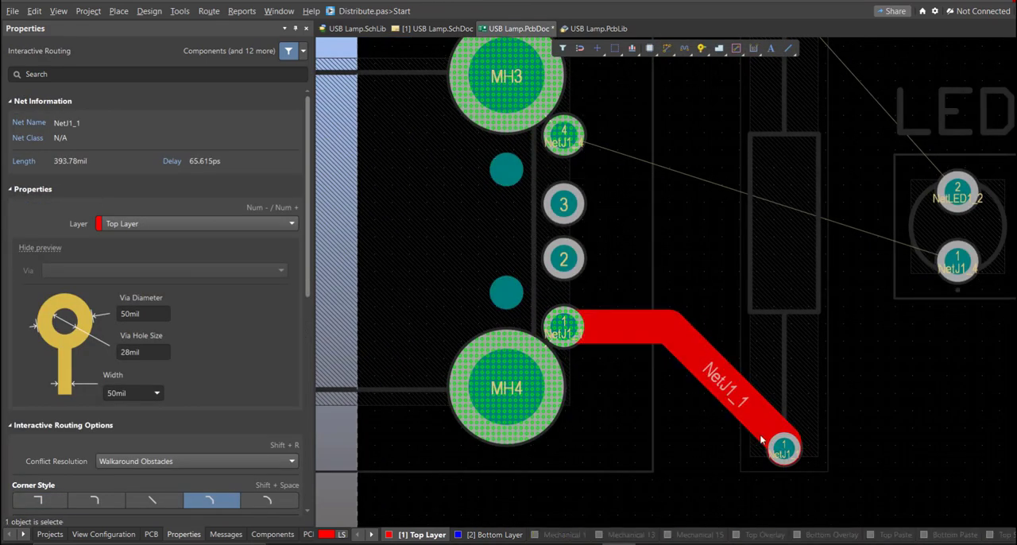
pyautogui.moveTo(753, 428); pyautogui.dragTo(749, 433)
# - Route a 50 mil Top Layer track from LED1 pad 1, passing under R1, to J1 pad 4
pyautogui.moveTo(764, 348)
pyautogui.mouseDown(button='right')
pyautogui.moveTo(704, 409)
pyautogui.moveTo(706, 465)
pyautogui.mouseUp(button='right')
pyautogui.hotkey('ctrl', 'w')
pyautogui.click(897, 377)
pyautogui.click(688, 345)
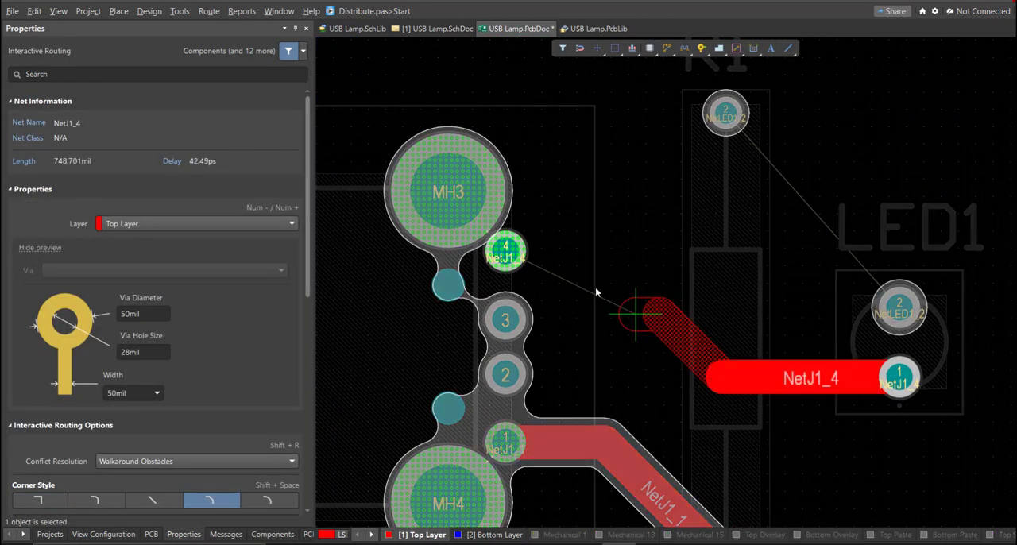
pyautogui.click(505, 252)
pyautogui.rightClick(851, 313)
# - Route a 50 mil Top Layer track from LED1 pad 2 to R1 pad 2
pyautogui.moveTo(851, 313); pyautogui.dragTo(767, 337, button='right')
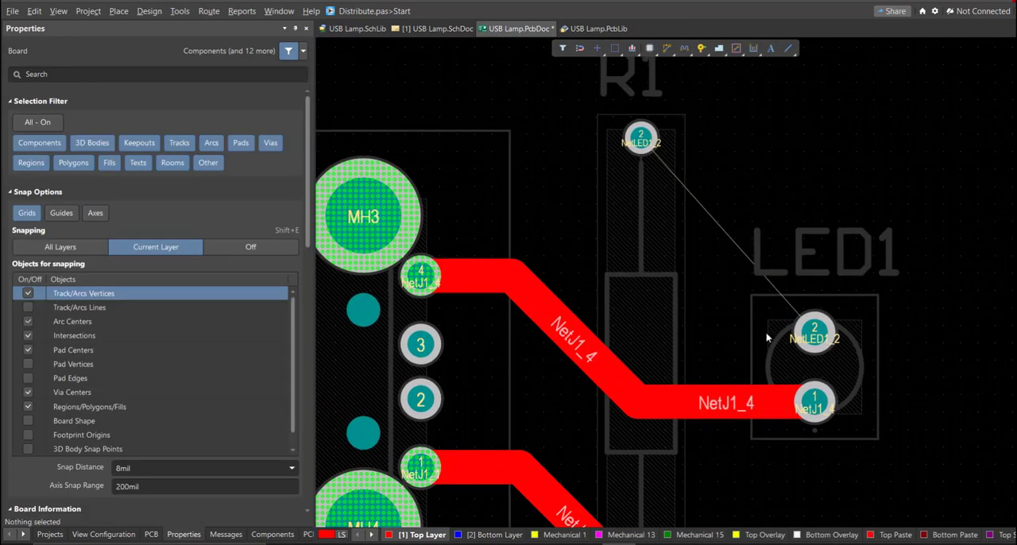
pyautogui.hotkey('ctrl', 'w')
pyautogui.click(804, 338)
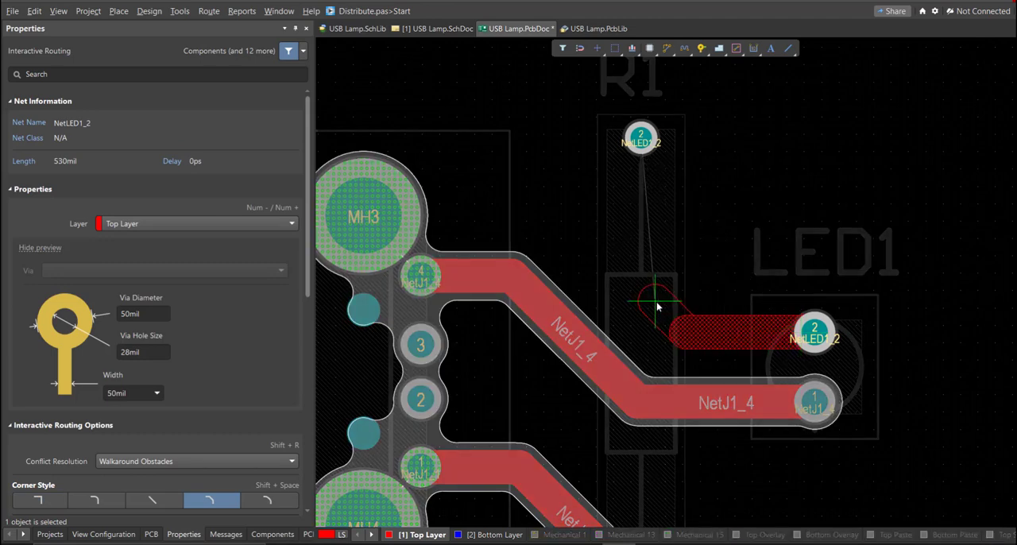
pyautogui.click(641, 140)
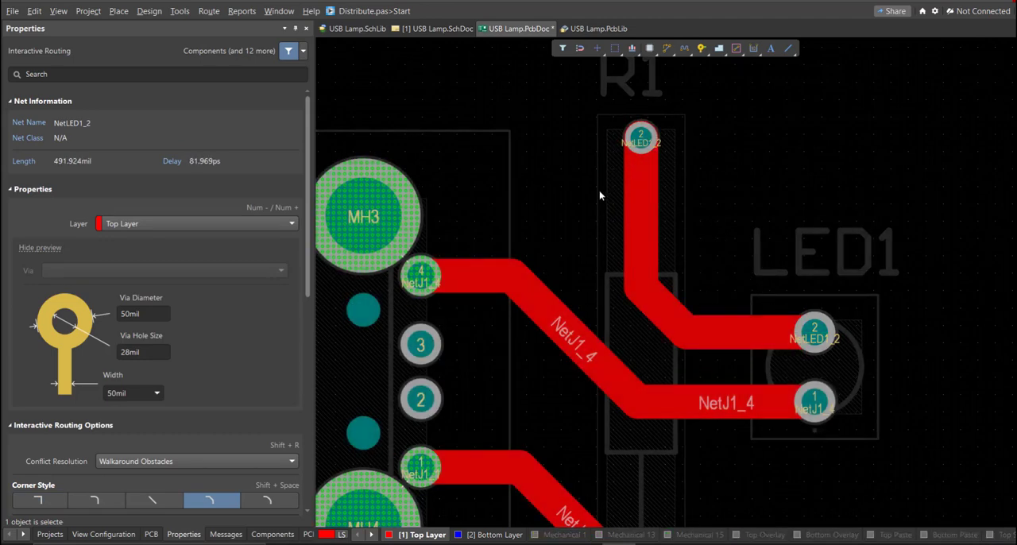
pyautogui.rightClick(599, 197)
# - Examine the routed tracks across the whole board and the properties of connector J1
pyautogui.keyDown('ctrl'); pyautogui.scroll(-6, 601, 227); pyautogui.keyUp('ctrl')
pyautogui.moveTo(579, 278); pyautogui.dragTo(600, 356, button='right')
pyautogui.keyDown('ctrl'); pyautogui.scroll(-1, 599, 356); pyautogui.keyUp('ctrl')
pyautogui.rightClick(584, 281)
pyautogui.moveTo(604, 297); pyautogui.dragTo(581, 279, button='right')
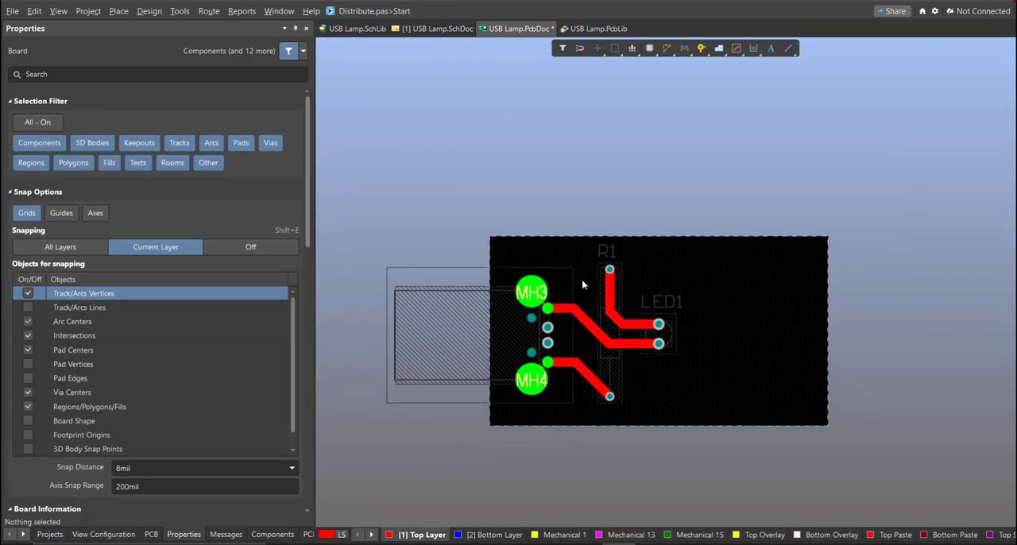
pyautogui.keyDown('ctrl'); pyautogui.scroll(2, 580, 278); pyautogui.keyUp('ctrl')
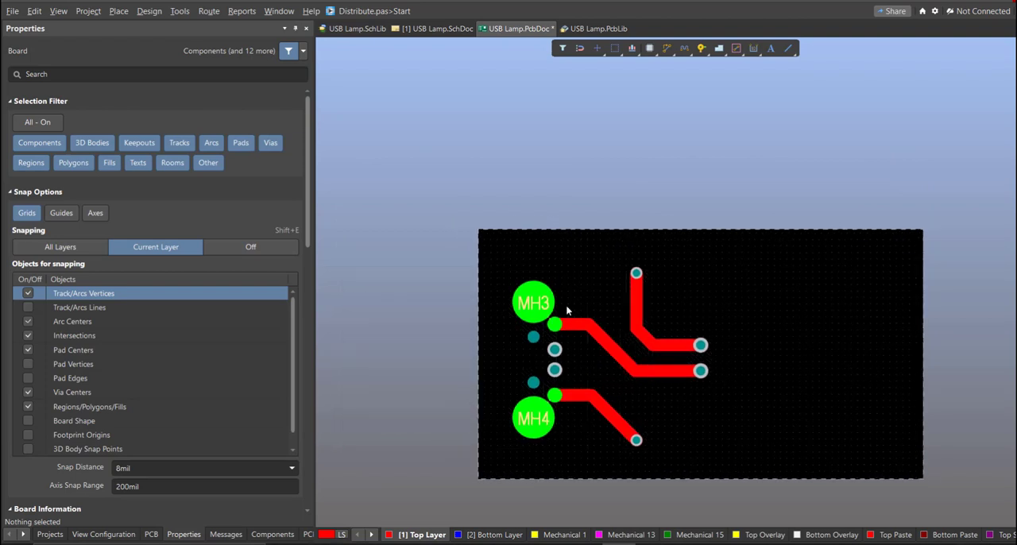
pyautogui.click(407, 328)
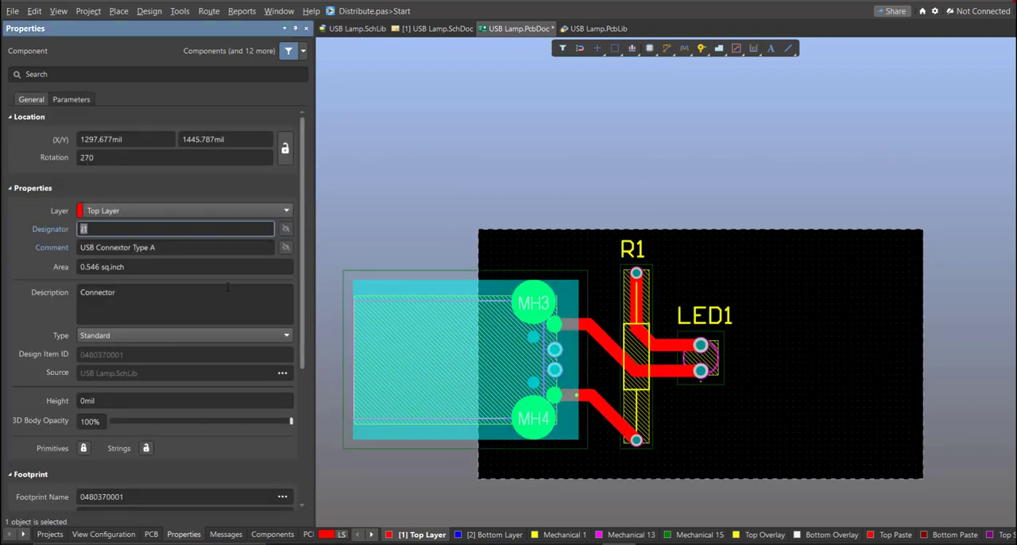
pyautogui.click(735, 271)
pyautogui.keyDown('ctrl'); pyautogui.scroll(1, 628, 295); pyautogui.keyUp('ctrl')
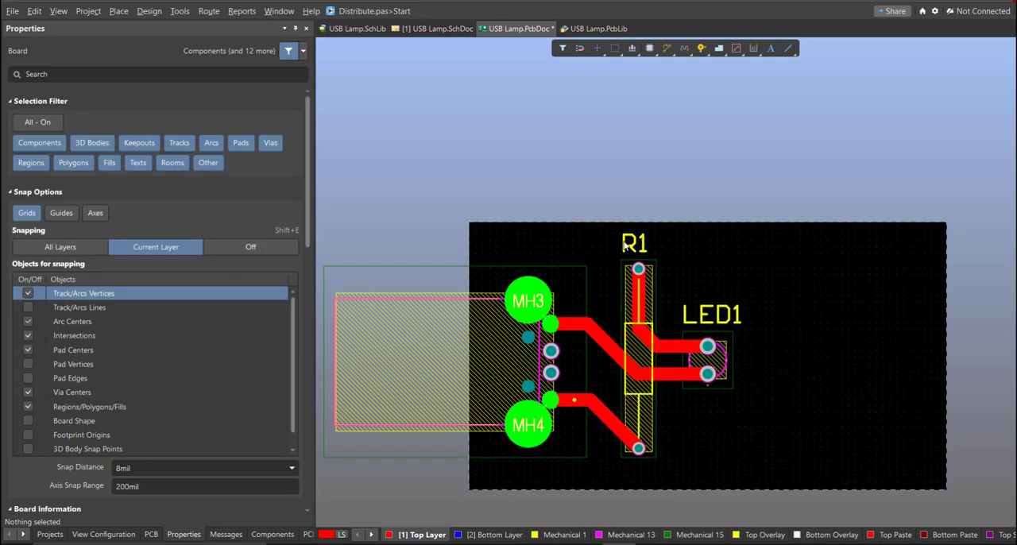
# - Rotate the R1 and LED1 designators to read vertically and place each just left of its component
pyautogui.moveTo(626, 242); pyautogui.dragTo(608, 359)
pyautogui.keyDown('ctrl'); pyautogui.scroll(2, 607, 357); pyautogui.keyUp('ctrl')
pyautogui.press('space')
pyautogui.moveTo(743, 304); pyautogui.dragTo(737, 304)
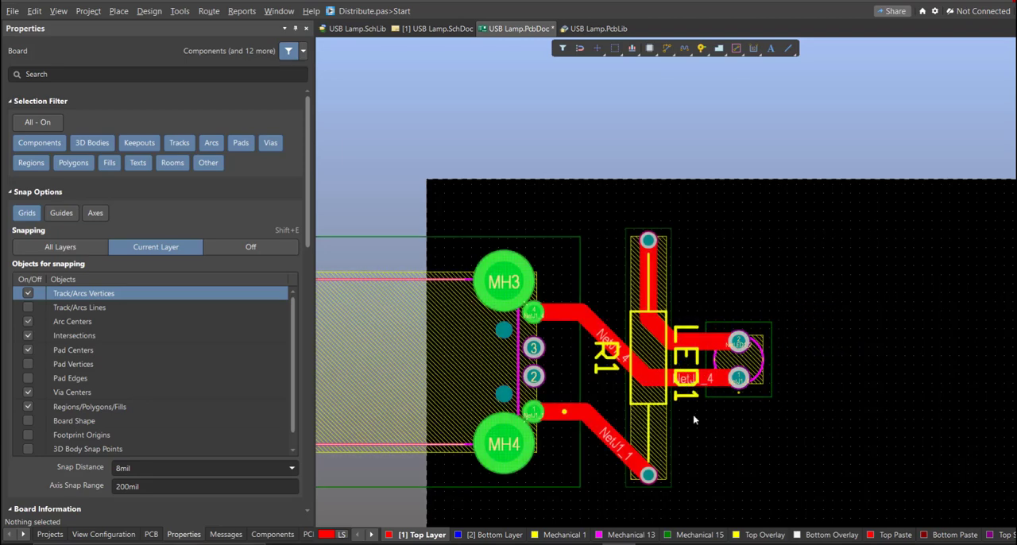
pyautogui.keyDown('ctrl'); pyautogui.scroll(-3, 688, 367); pyautogui.keyUp('ctrl')
pyautogui.keyDown('ctrl'); pyautogui.scroll(-2, 680, 363); pyautogui.keyUp('ctrl')
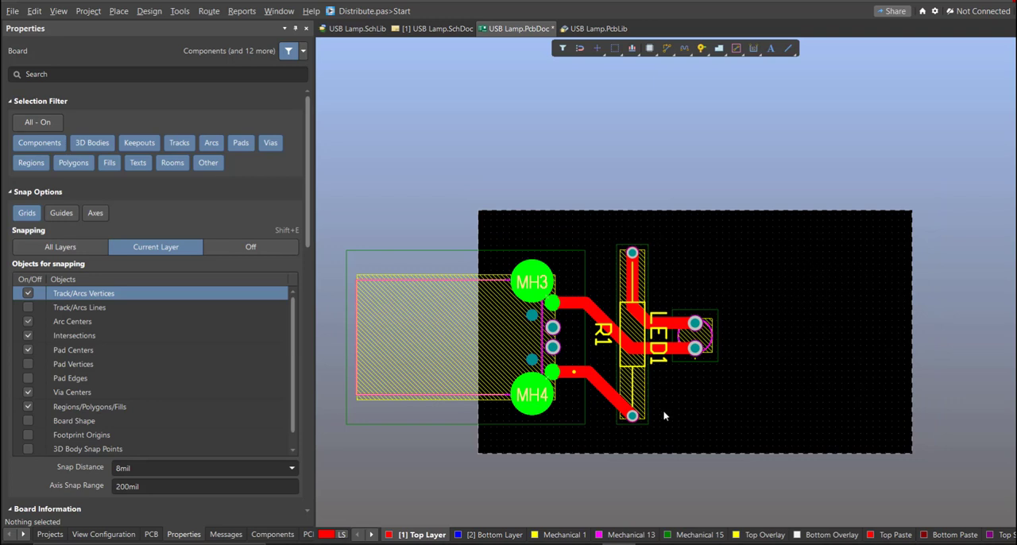
# - Switch to the 3D view and examine the finished board from different angles, including a close look at R1 and LED1
pyautogui.press('3')
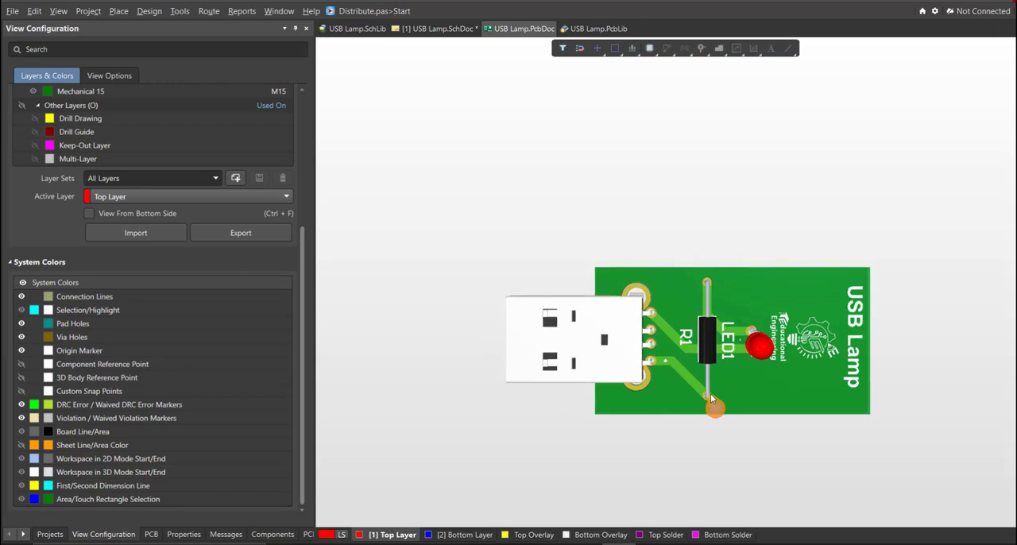
pyautogui.keyDown('shift'); pyautogui.moveTo(710, 393); pyautogui.dragTo(556, 496, button='right'); pyautogui.keyUp('shift')
pyautogui.keyDown('ctrl'); pyautogui.scroll(6, 751, 383); pyautogui.keyUp('ctrl')
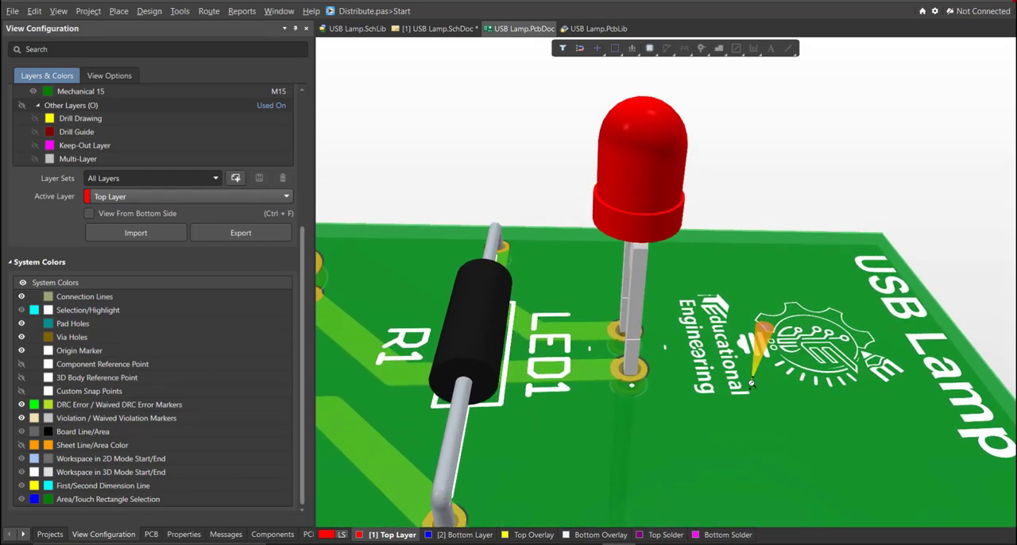
pyautogui.keyDown('ctrl'); pyautogui.scroll(-8, 751, 383); pyautogui.keyUp('ctrl')
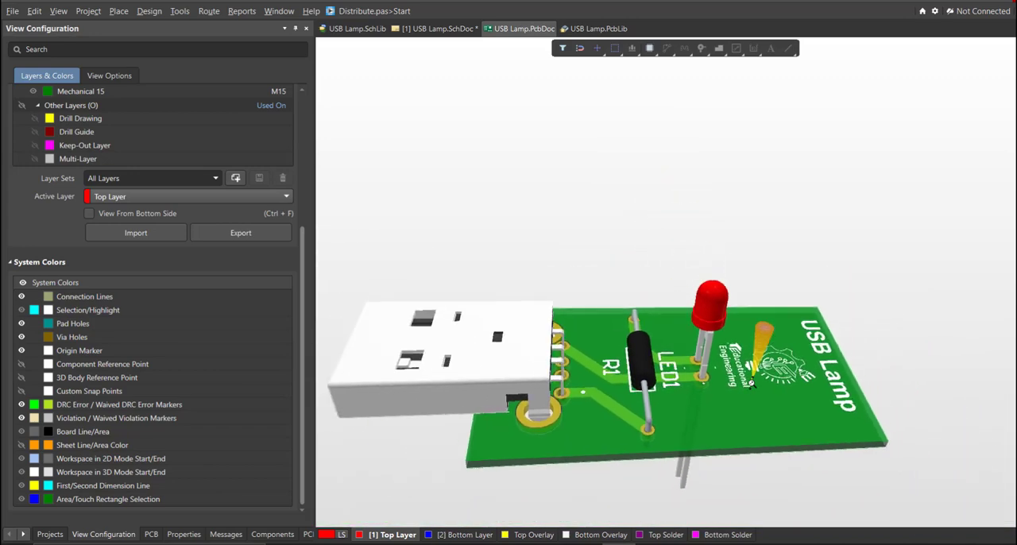
pyautogui.moveTo(668, 410)
pyautogui.keyDown('shift'); pyautogui.mouseDown(button='right')
pyautogui.moveTo(855, 468)
pyautogui.moveTo(920, 471)
pyautogui.moveTo(958, 455)
pyautogui.moveTo(956, 420)
pyautogui.moveTo(920, 403)
pyautogui.moveTo(821, 410)
pyautogui.moveTo(493, 398)
pyautogui.moveTo(434, 402)
pyautogui.moveTo(400, 438)
pyautogui.moveTo(479, 506)
pyautogui.moveTo(702, 511)
pyautogui.mouseUp(button='right'); pyautogui.keyUp('shift')
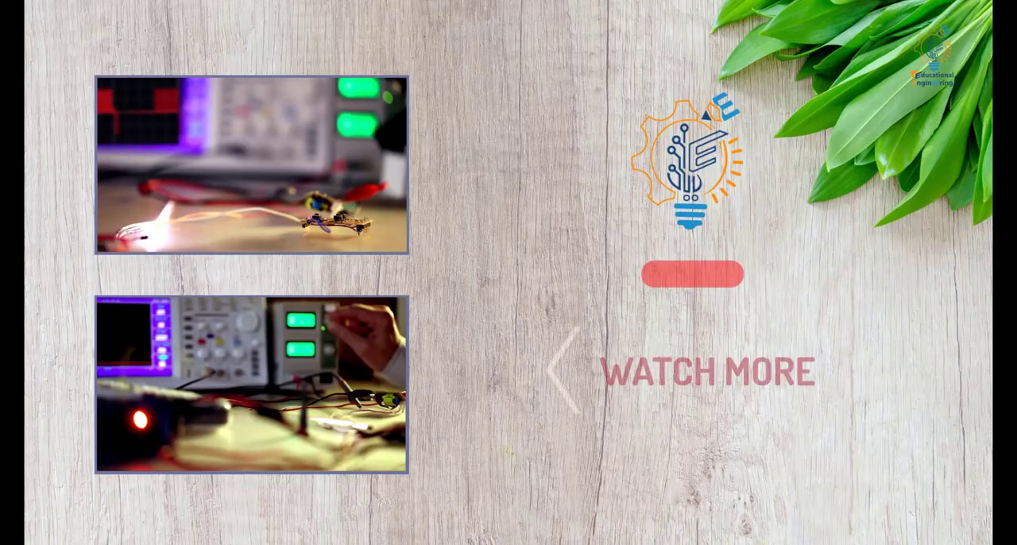